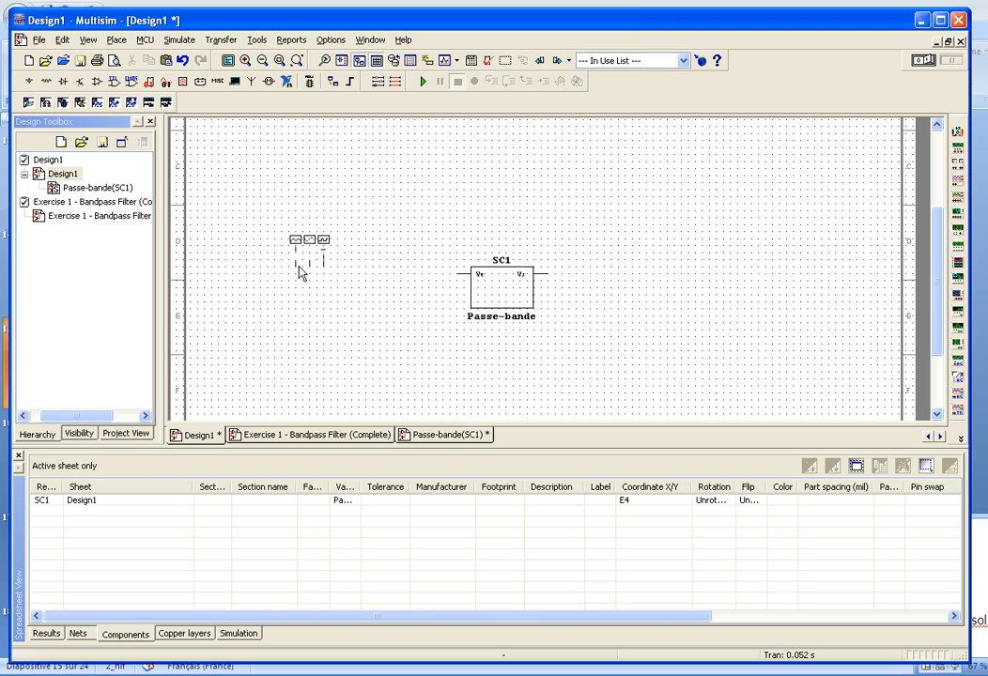
# Place a function generator and wire its positive terminal to the Ve input of the Passe-bande block.
pyautogui.click(301, 259)
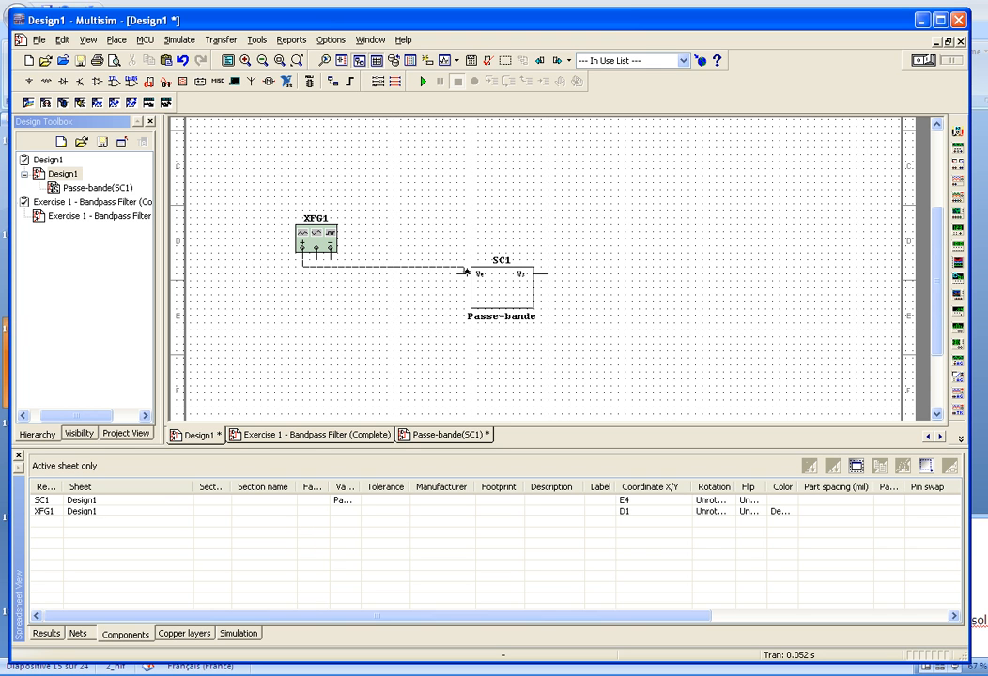
pyautogui.click(457, 273)
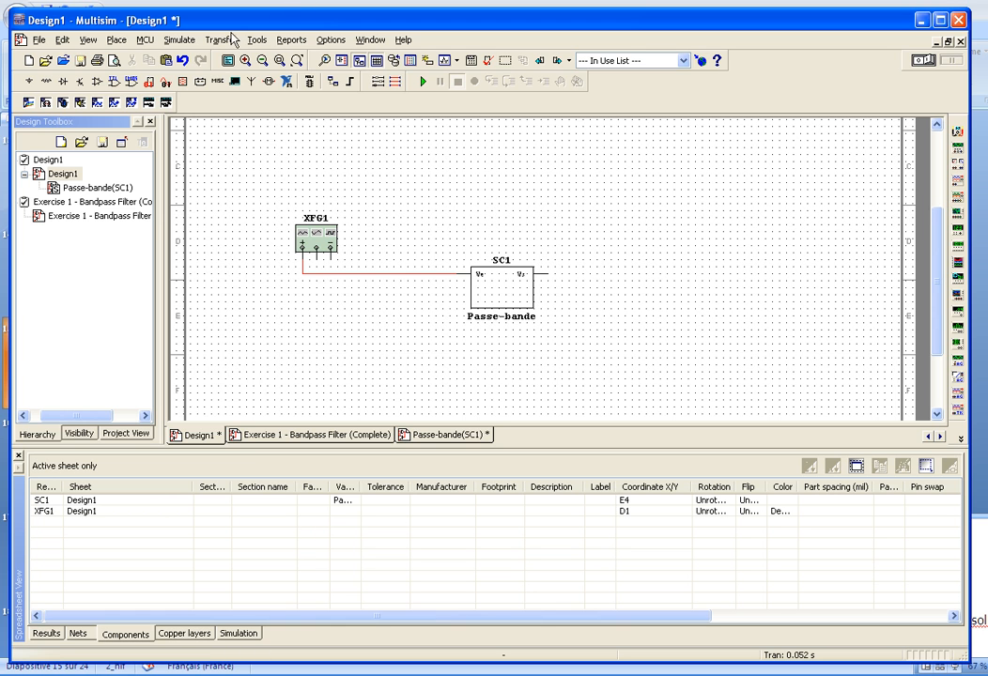
pyautogui.click(178, 39)
pyautogui.moveTo(252, 120)
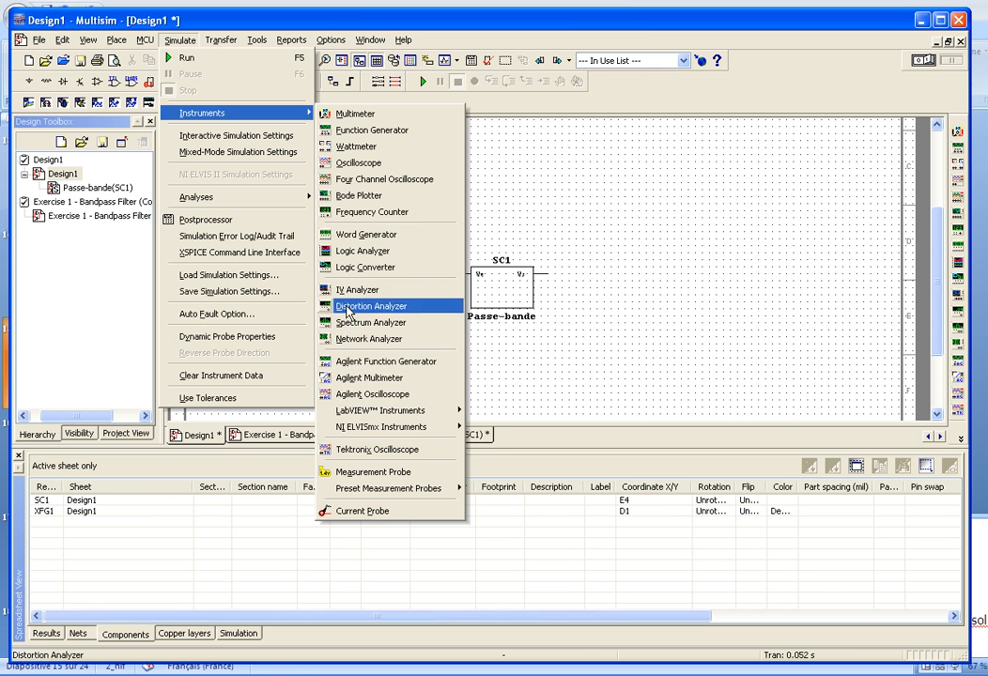
pyautogui.click(611, 325)
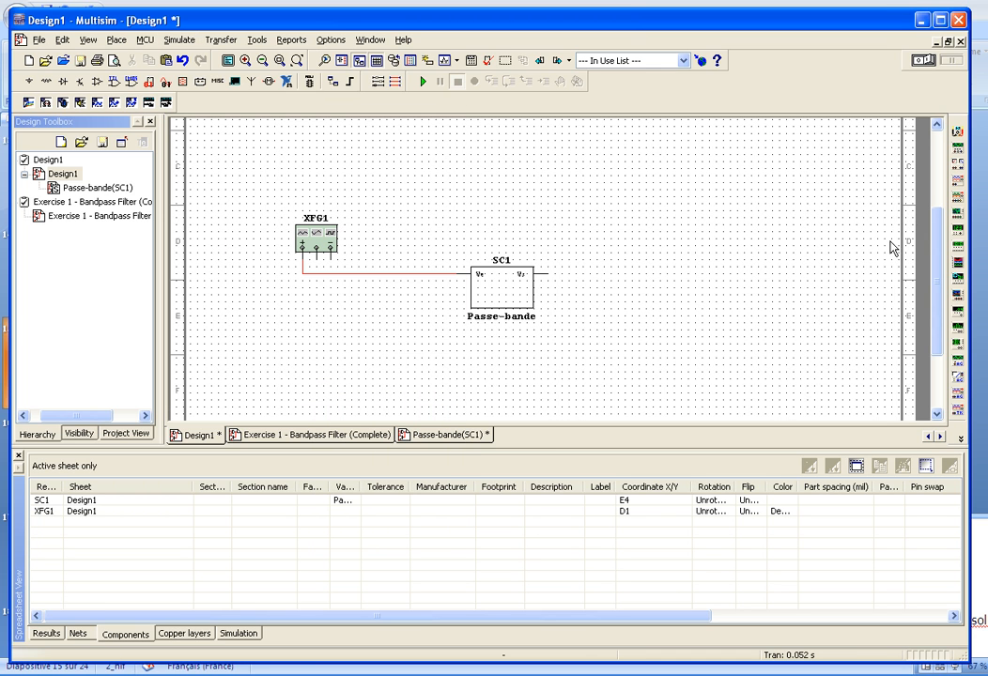
# Place a two-channel oscilloscope, wiring channel A to the Ve input wire and channel B to the block's Vs output.
pyautogui.click(957, 184)
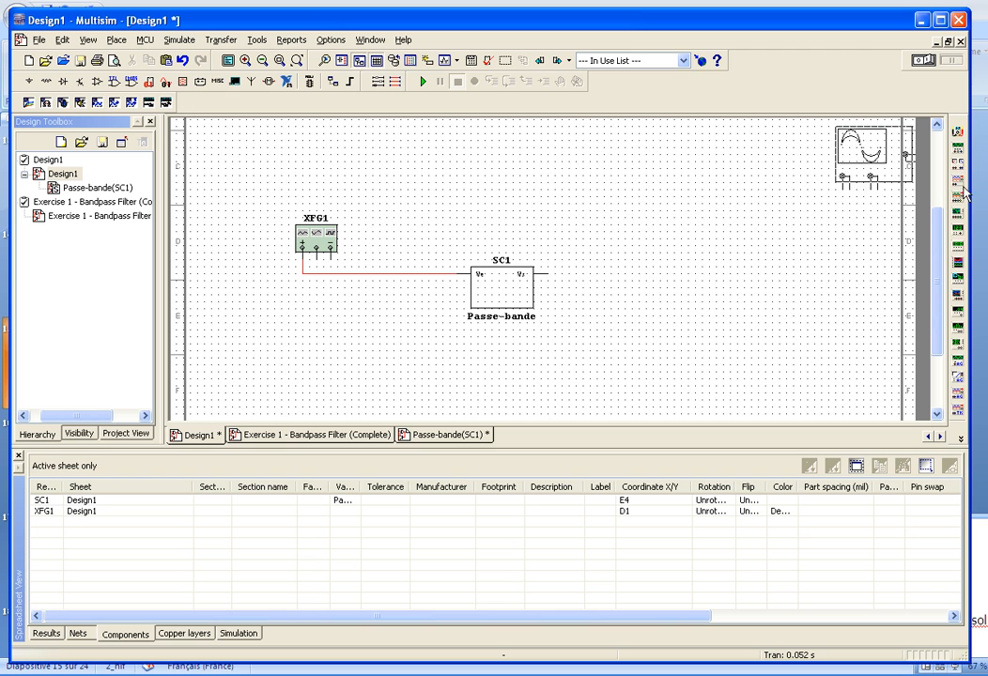
pyautogui.click(615, 238)
pyautogui.click(612, 214)
pyautogui.click(391, 272)
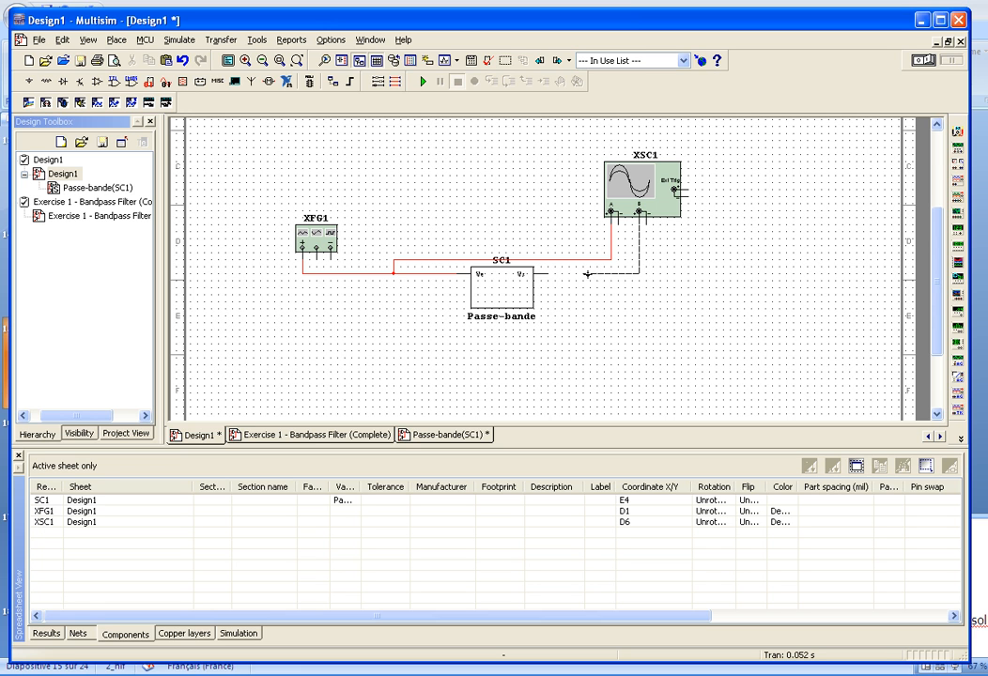
pyautogui.click(549, 273)
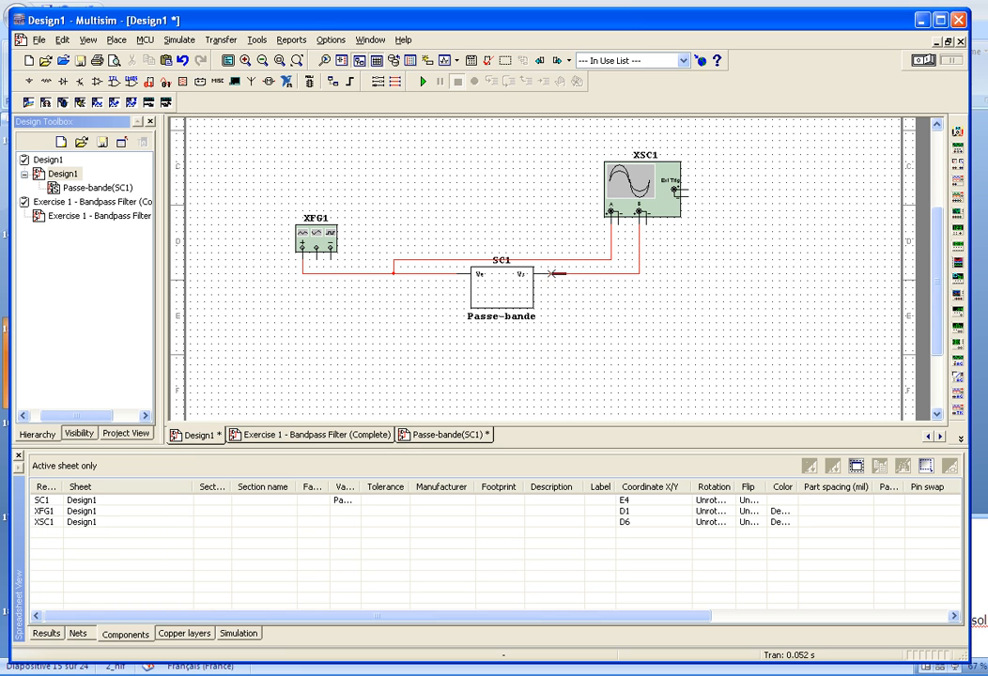
# Set the function generator to a frequency of 100 Hz and an amplitude of 1 Vp.
pyautogui.doubleClick(320, 237)
pyautogui.moveTo(475, 256); pyautogui.dragTo(249, 257)
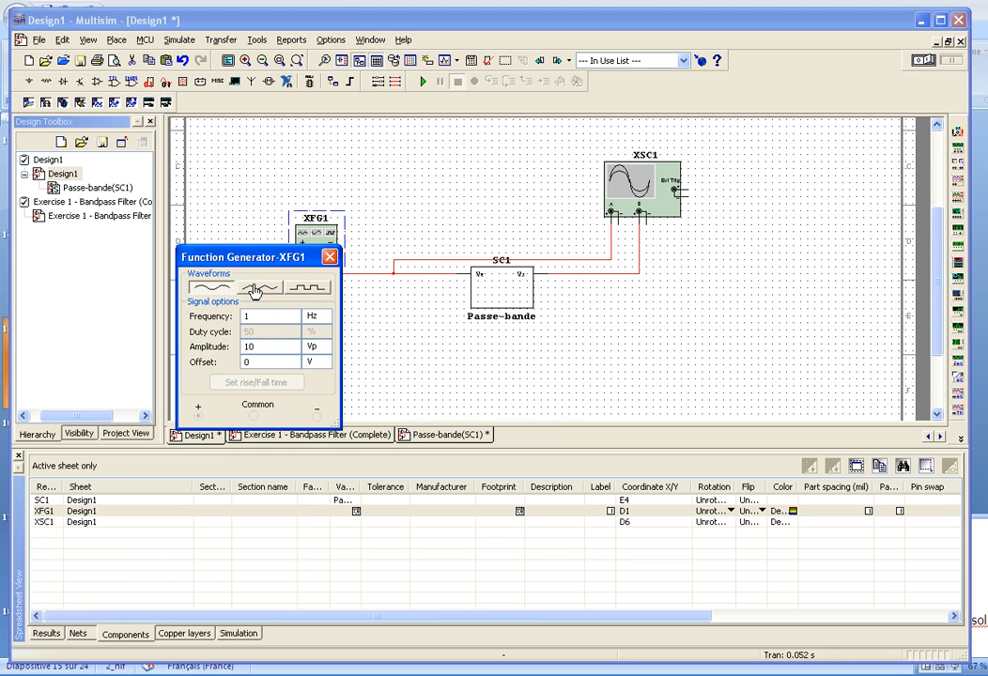
pyautogui.click(263, 320)
pyautogui.click(262, 347)
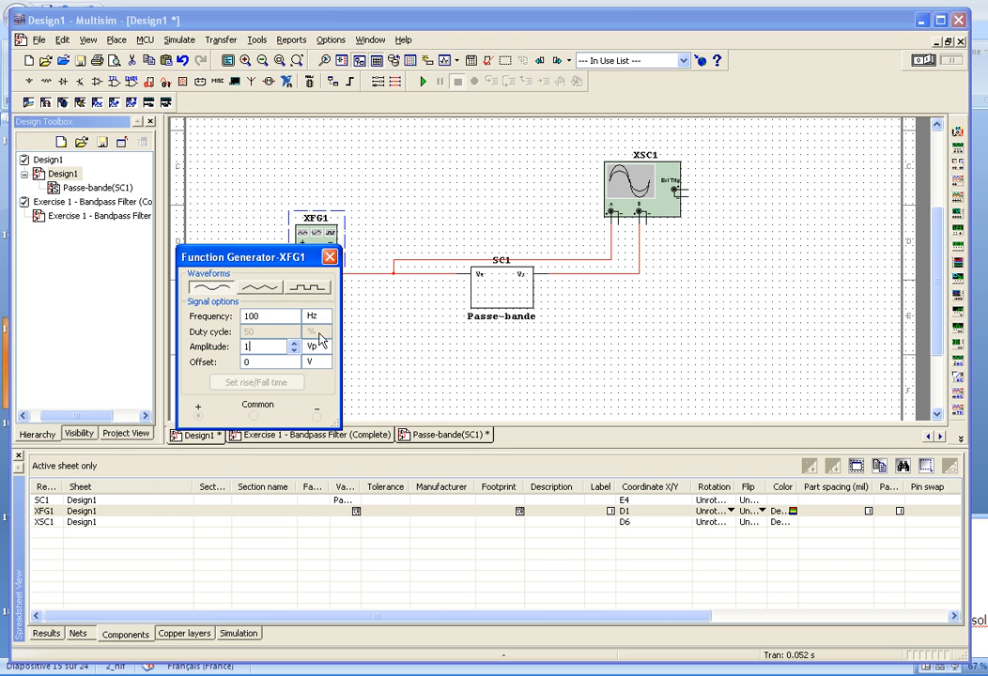
# Open the oscilloscope's display and run the simulation with the display background reversed.
pyautogui.doubleClick(634, 193)
pyautogui.moveTo(568, 172); pyautogui.dragTo(730, 340)
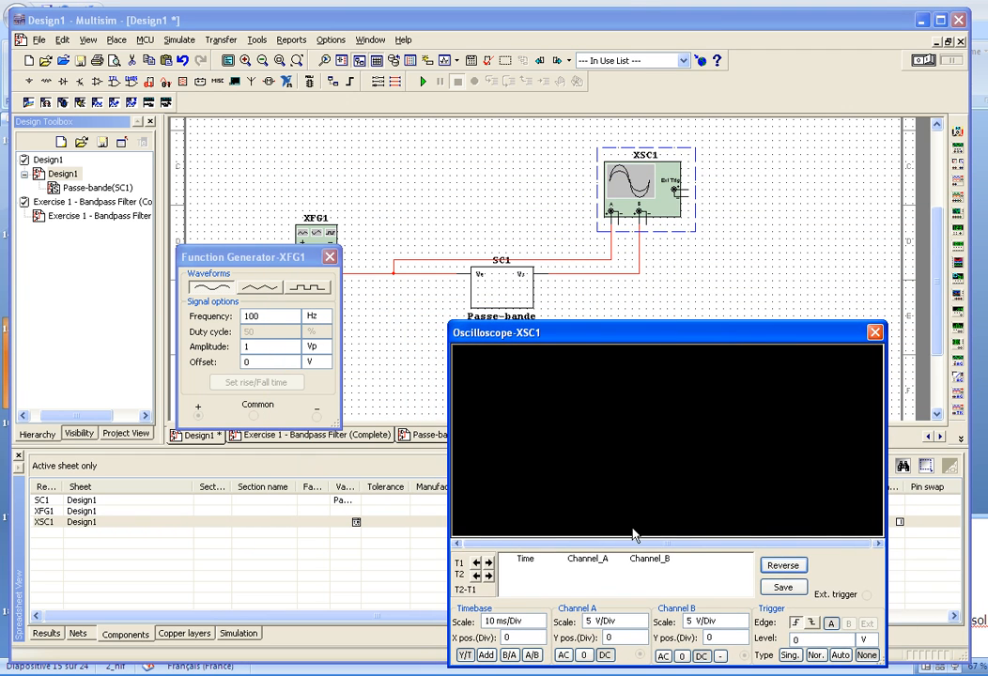
pyautogui.click(423, 82)
pyautogui.click(782, 566)
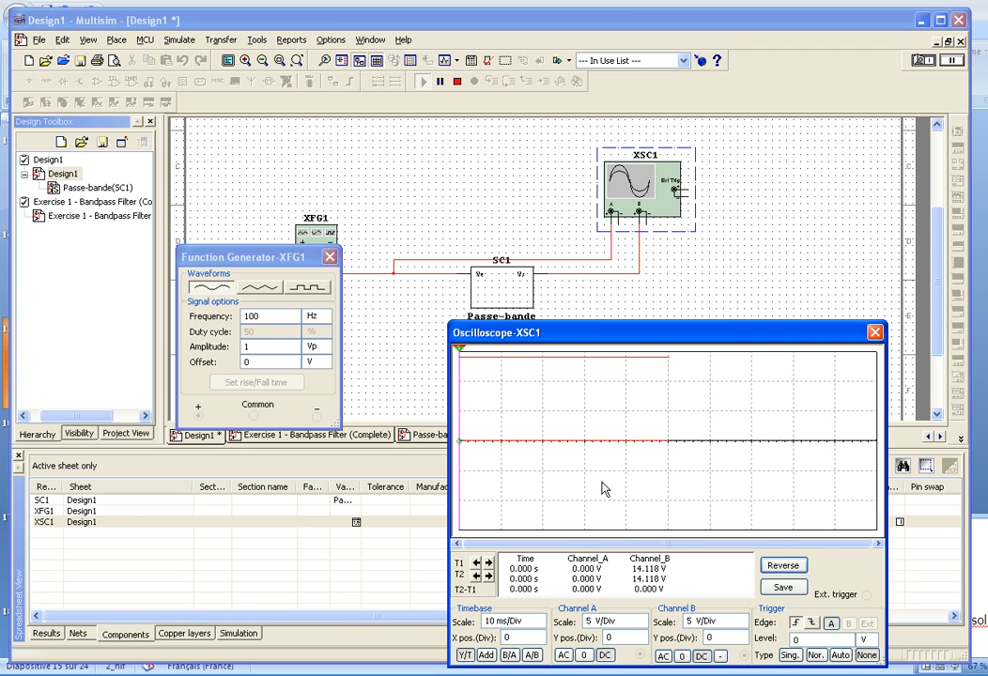
# Stop the simulation and open the Passe-bande subcircuit SC1 for editing.
pyautogui.moveTo(215, 259); pyautogui.dragTo(184, 280)
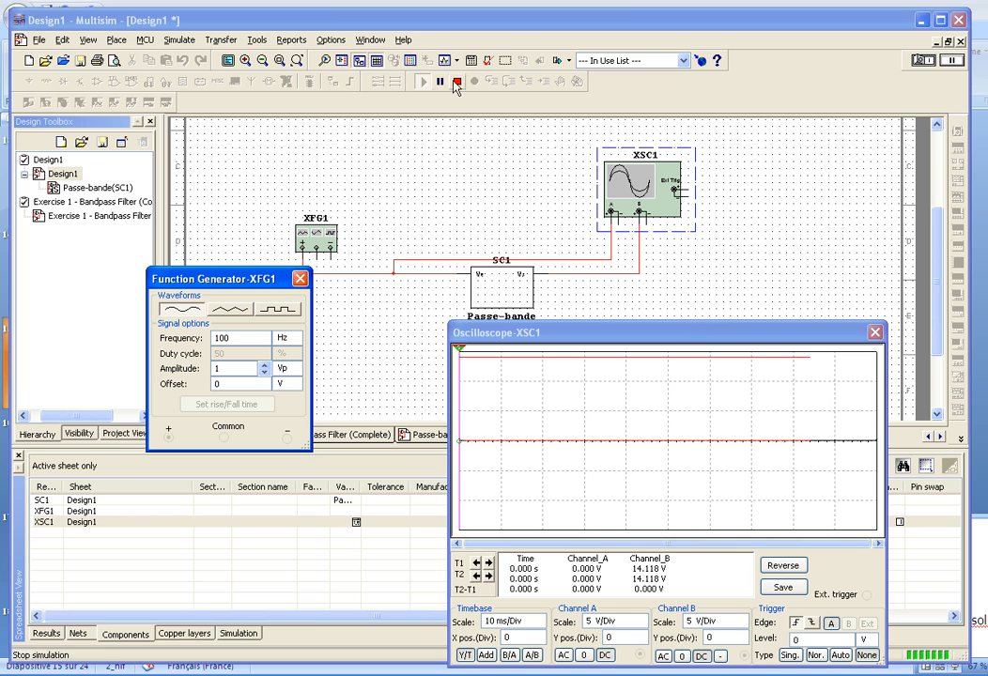
pyautogui.click(457, 81)
pyautogui.click(518, 303)
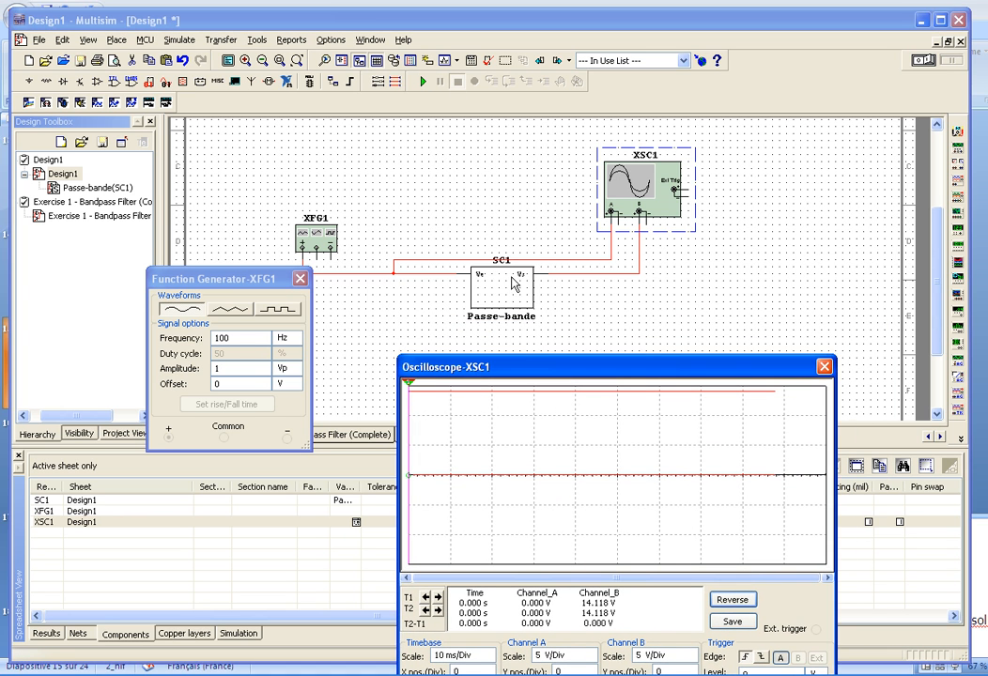
pyautogui.doubleClick(504, 284)
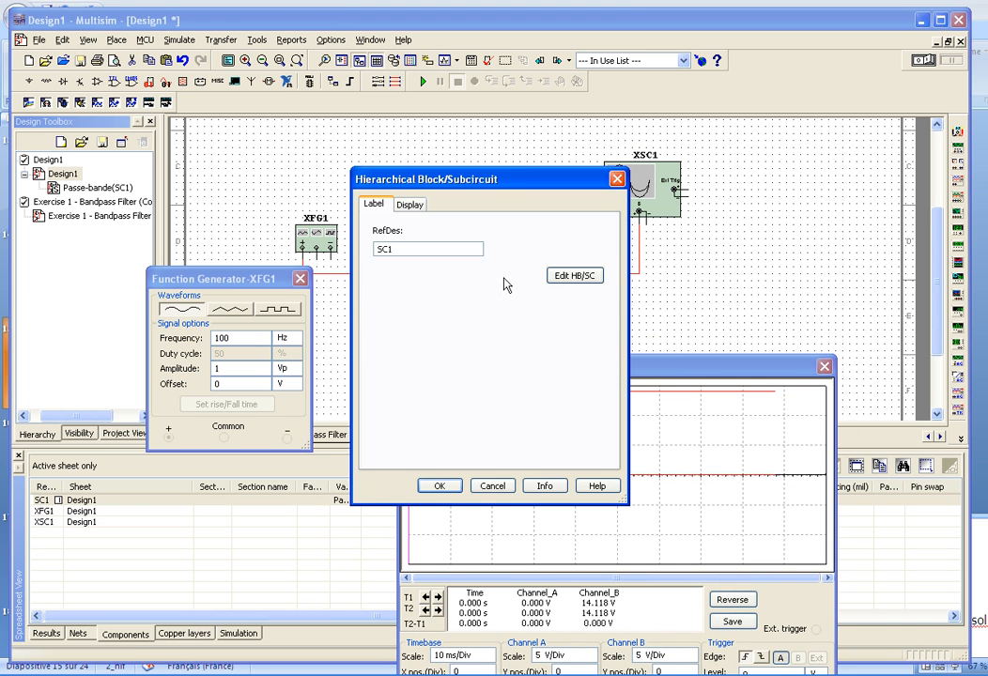
pyautogui.click(564, 279)
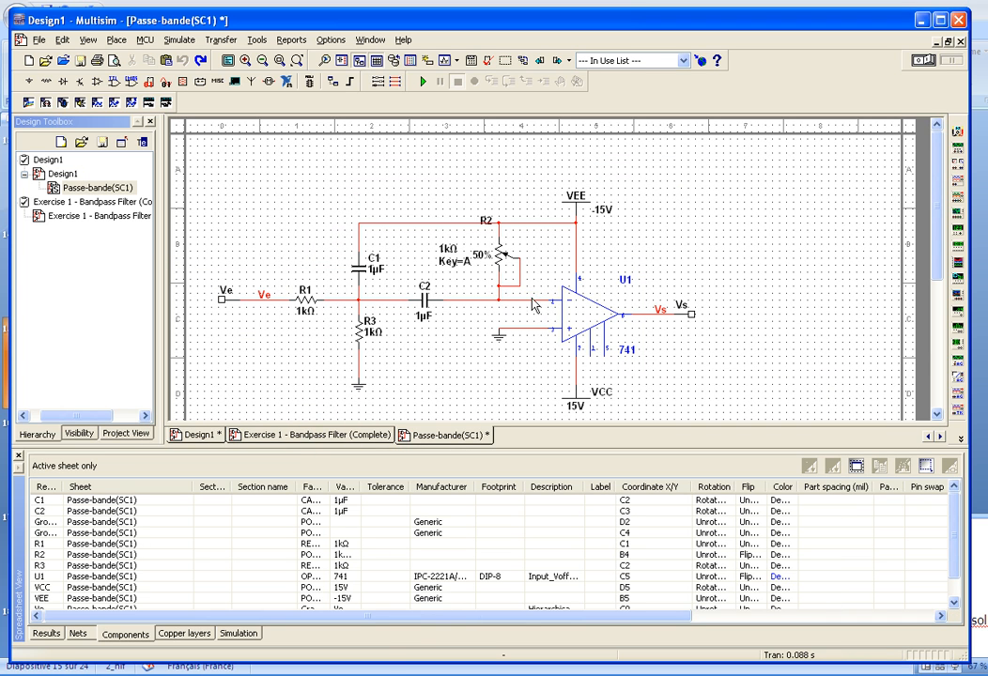
# Delete the wires linking the VEE supply to the op-amp and to the top of potentiometer R2.
pyautogui.click(577, 220)
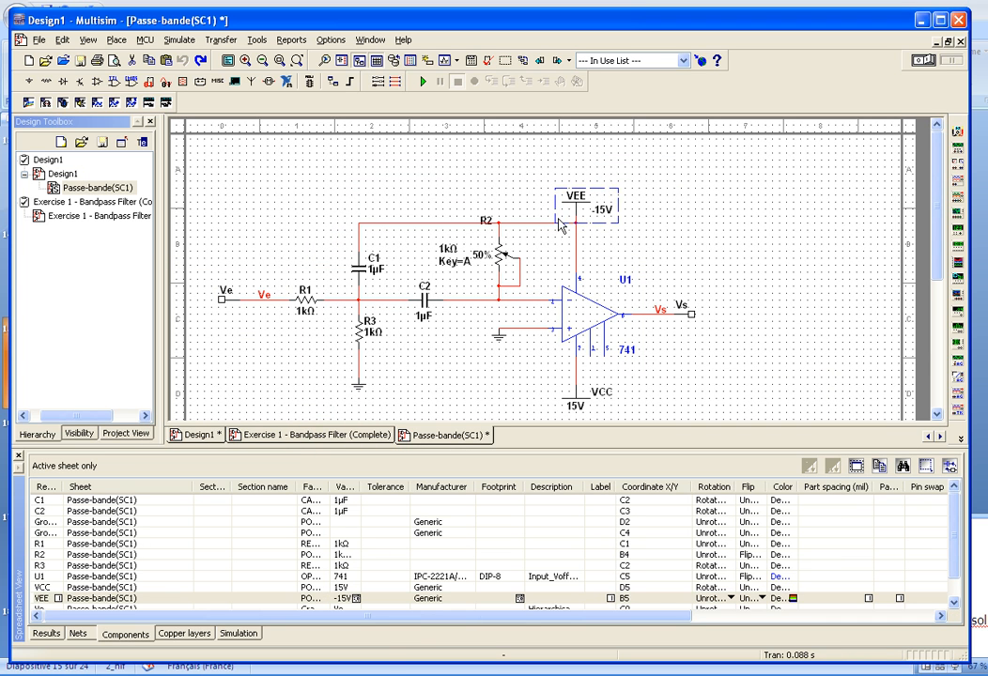
pyautogui.click(577, 248)
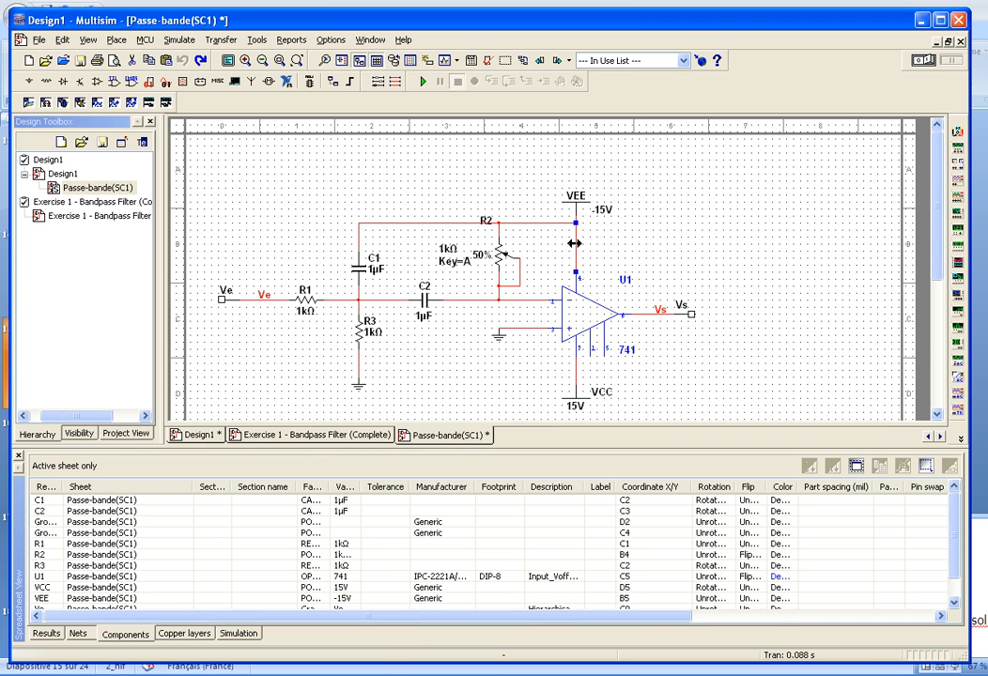
pyautogui.click(577, 211)
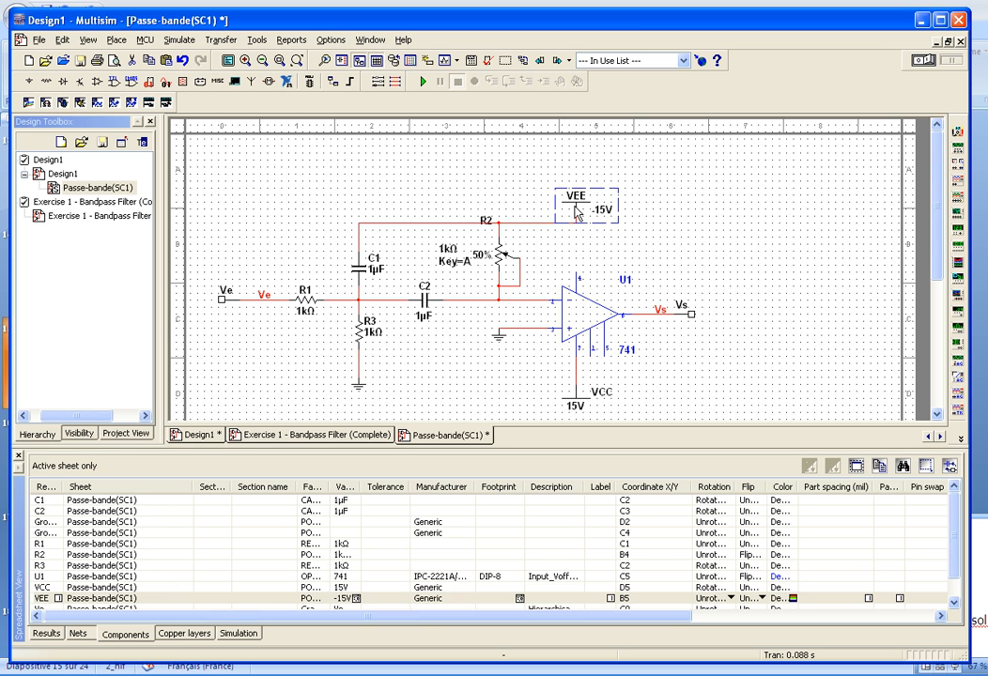
pyautogui.click(533, 222)
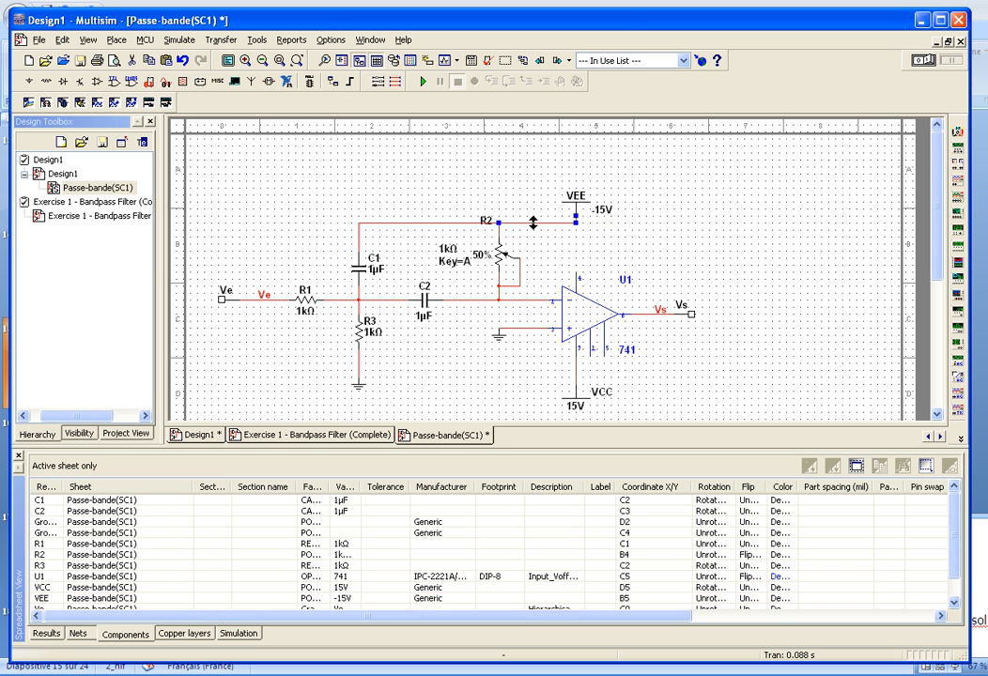
pyautogui.press('Delete')
# Move the VEE supply down onto the op-amp's pin 4 and wire the op-amp output to the top of R2.
pyautogui.moveTo(577, 205); pyautogui.dragTo(577, 245)
pyautogui.click(610, 220)
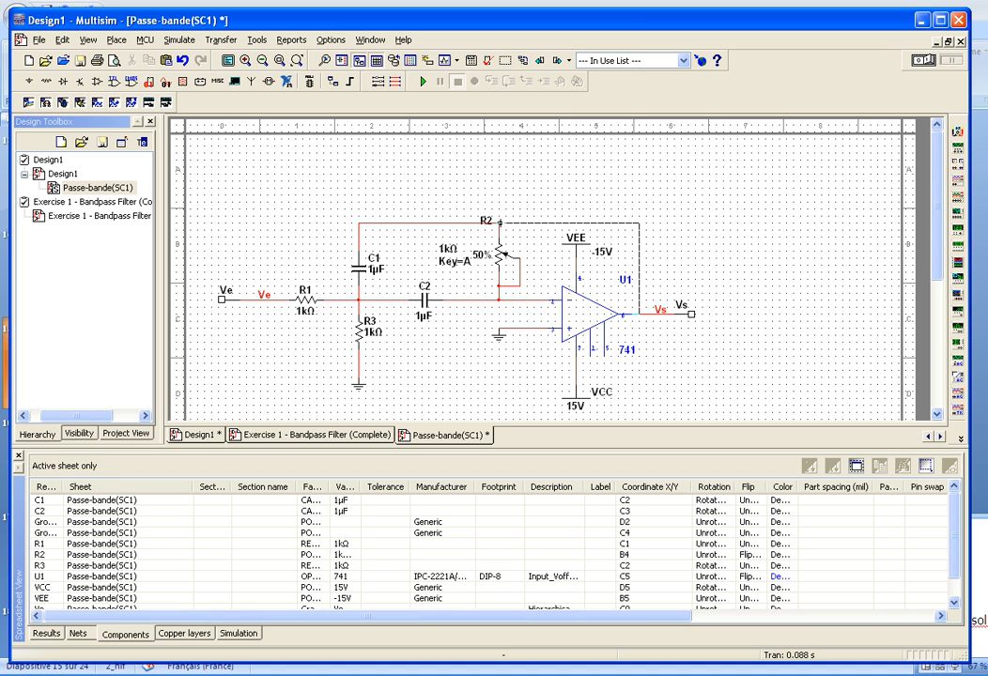
pyautogui.click(498, 221)
# Return to the top-level Design1 sheet and test the corrected circuit with a short simulation run.
pyautogui.doubleClick(63, 174)
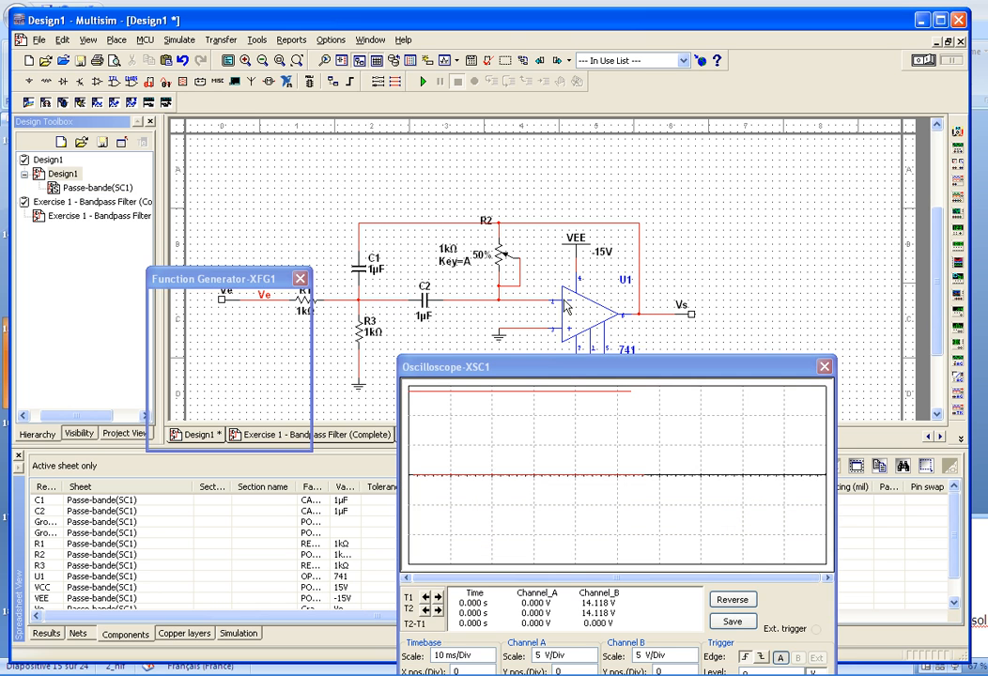
pyautogui.click(425, 81)
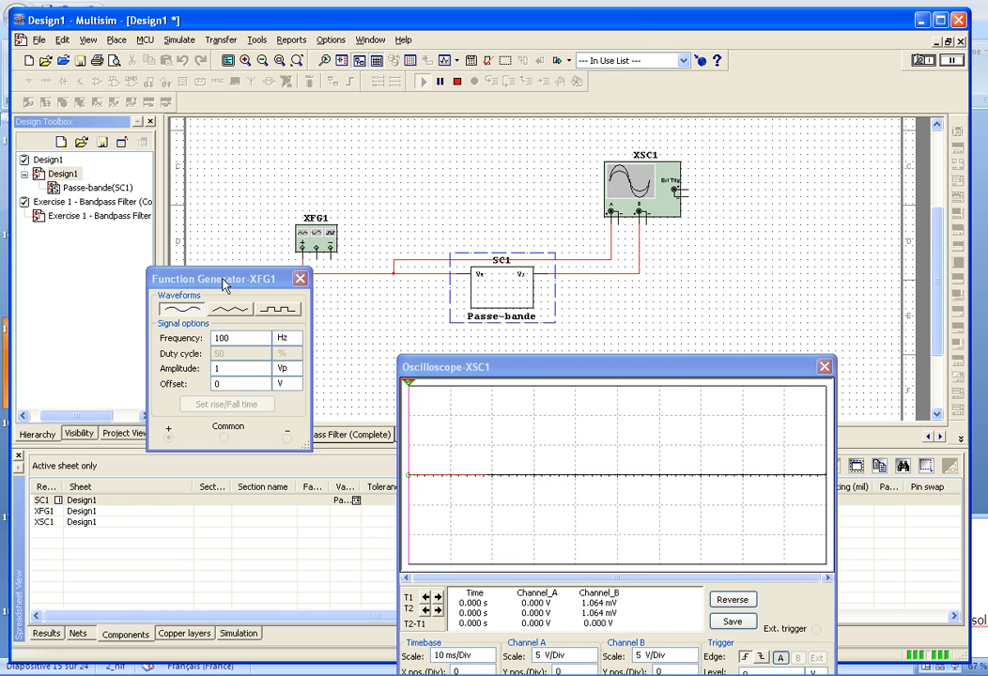
pyautogui.moveTo(246, 279); pyautogui.dragTo(231, 296)
pyautogui.click(457, 82)
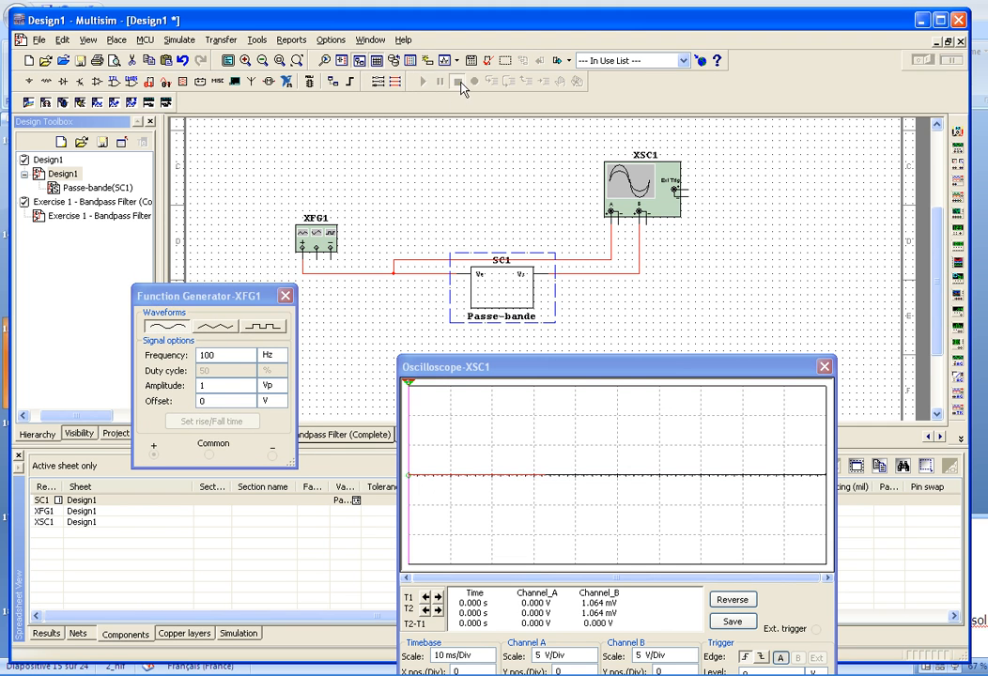
# Place a GROUND component from POWER_SOURCES on the function generator's common terminal.
pyautogui.rightClick(398, 138)
pyautogui.click(443, 148)
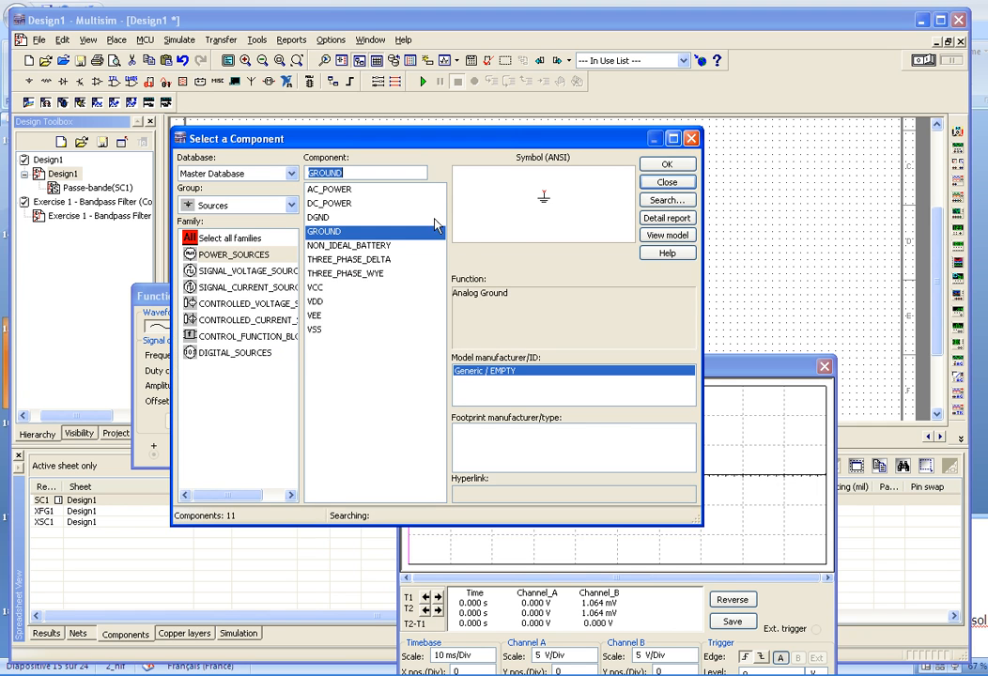
pyautogui.click(690, 184)
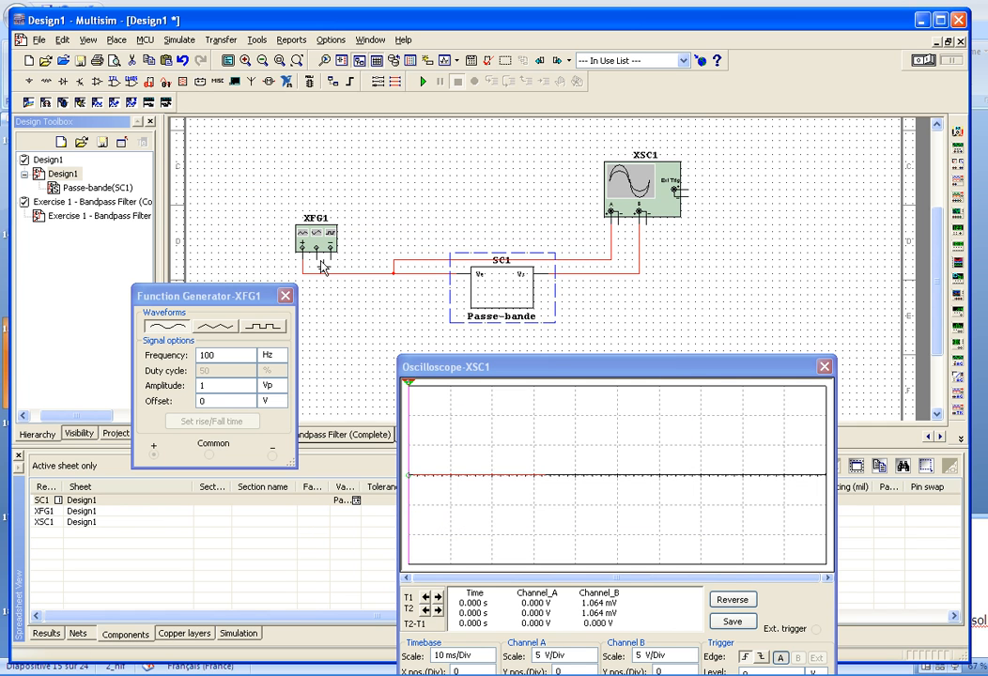
pyautogui.hotkey('ctrl', 'w')
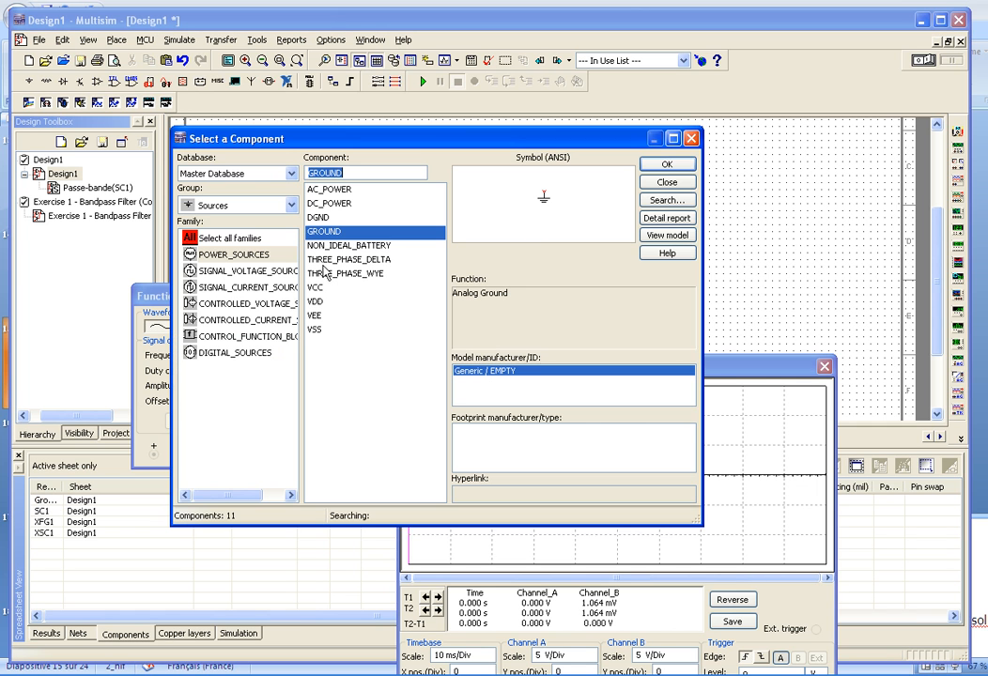
pyautogui.click(660, 184)
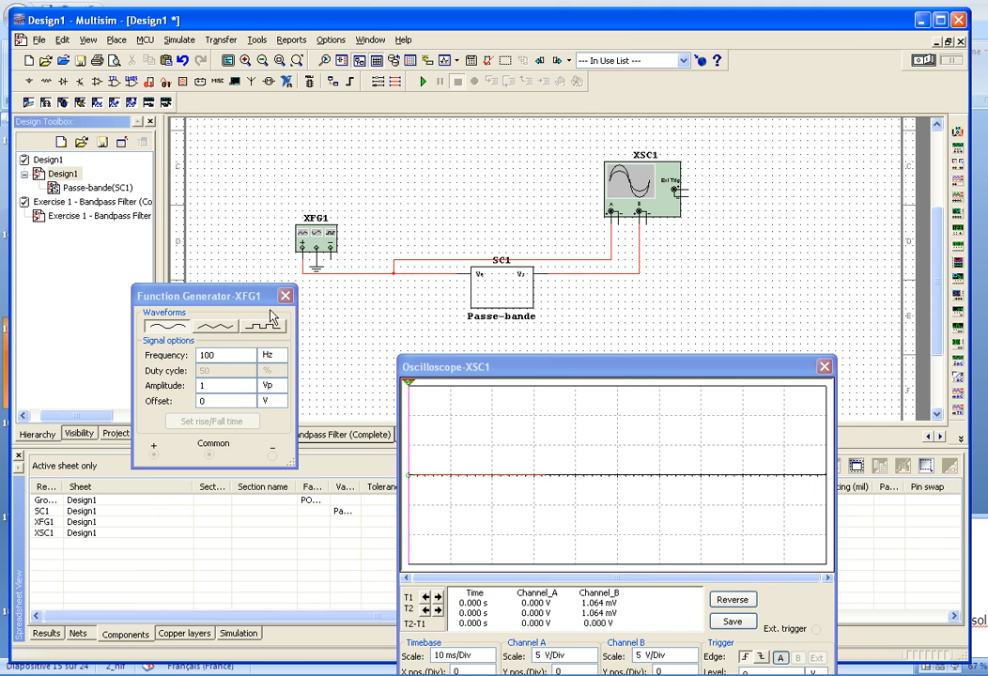
# Run the simulation and set both oscilloscope channels A and B to a scale of 500 mV/Div.
pyautogui.click(423, 82)
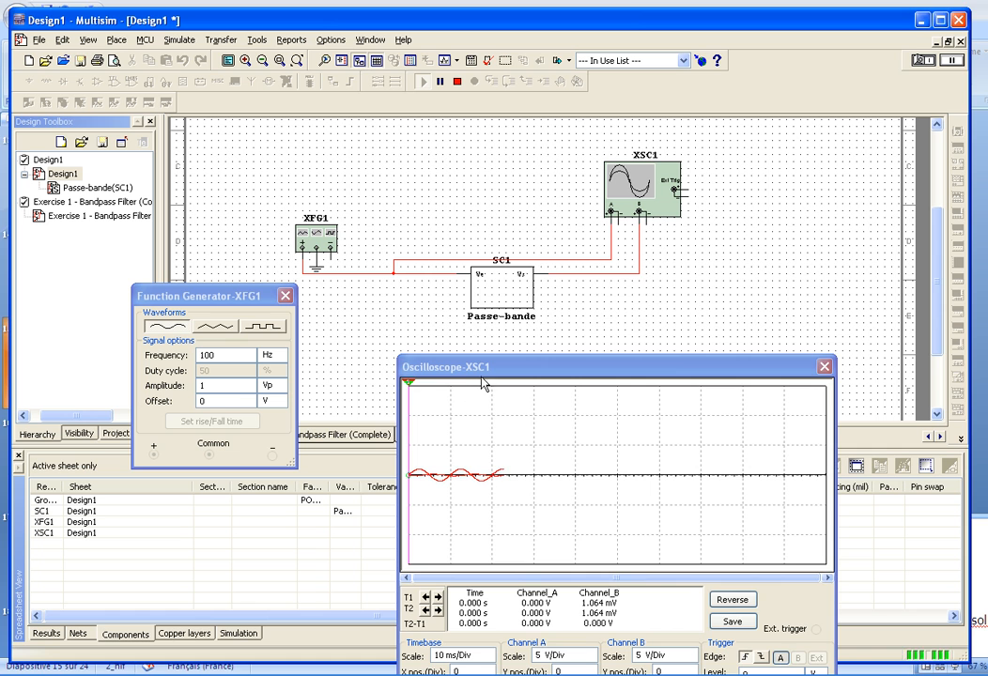
pyautogui.moveTo(480, 375); pyautogui.dragTo(438, 287)
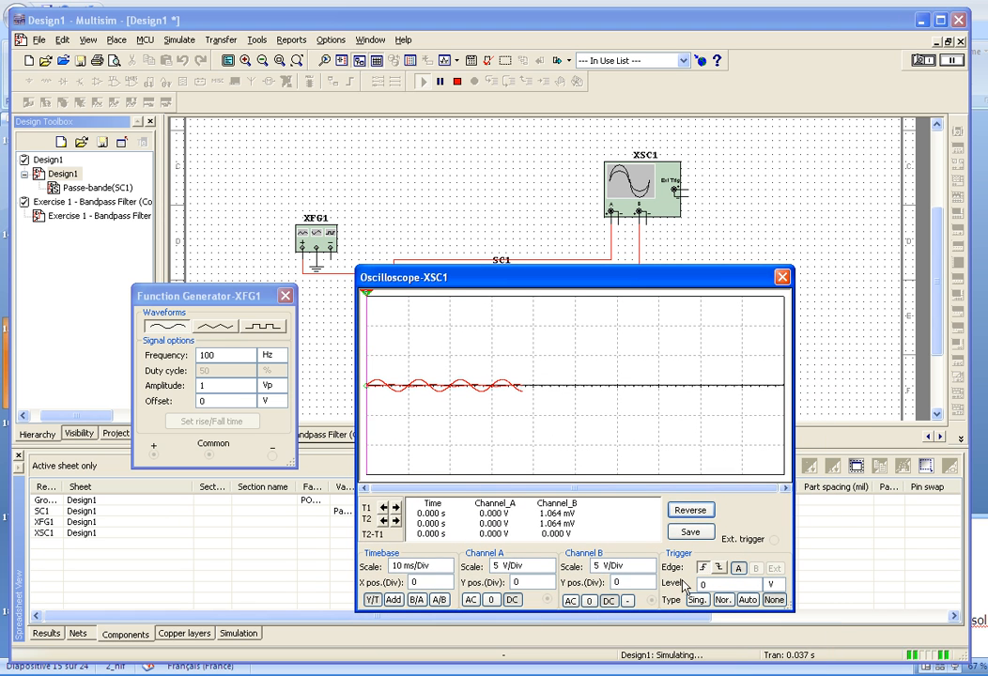
pyautogui.click(633, 569)
pyautogui.click(649, 570)
pyautogui.click(650, 570)
pyautogui.click(649, 570)
pyautogui.click(526, 566)
pyautogui.click(549, 570)
pyautogui.click(549, 570)
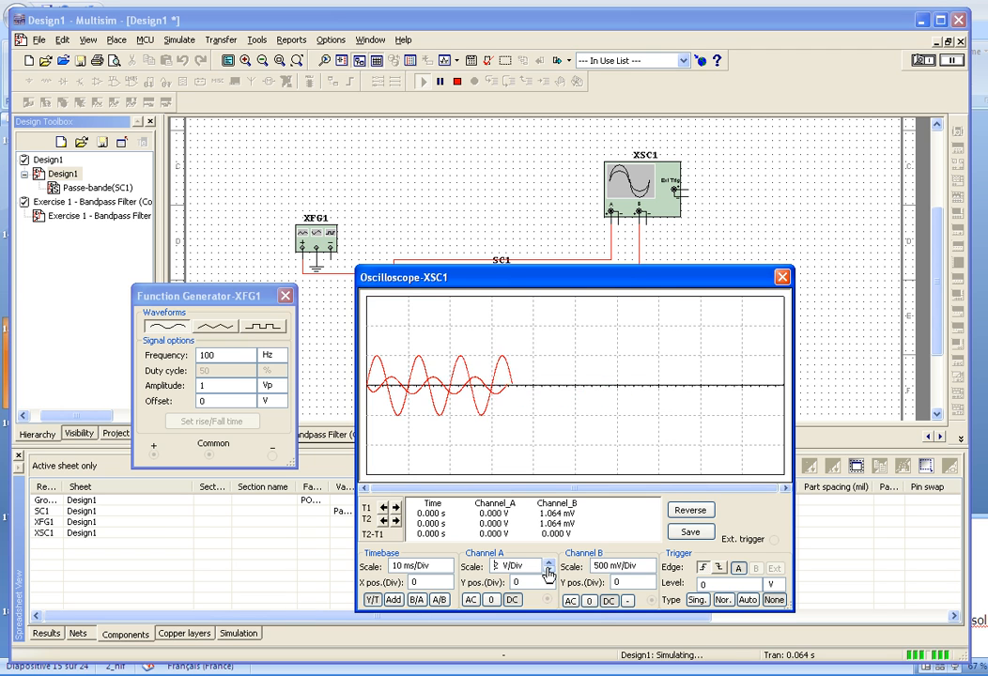
pyautogui.click(549, 571)
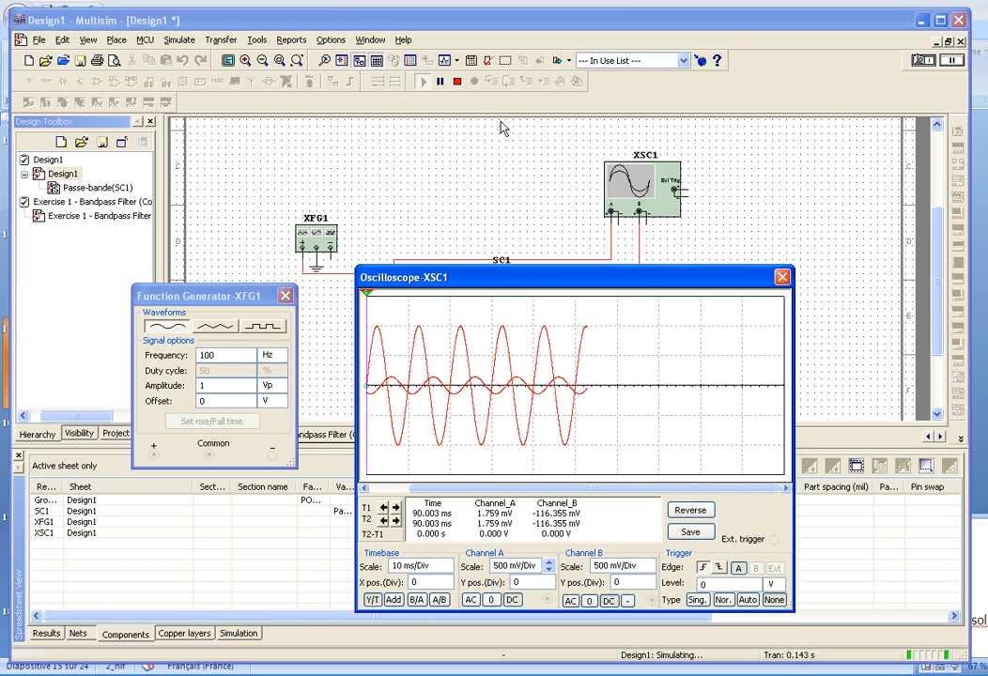
# Stop the simulation, recolour the wire from the Vs output to oscilloscope channel B blue, and rerun it.
pyautogui.click(459, 83)
pyautogui.moveTo(548, 276); pyautogui.dragTo(511, 328)
pyautogui.rightClick(625, 274)
pyautogui.click(657, 305)
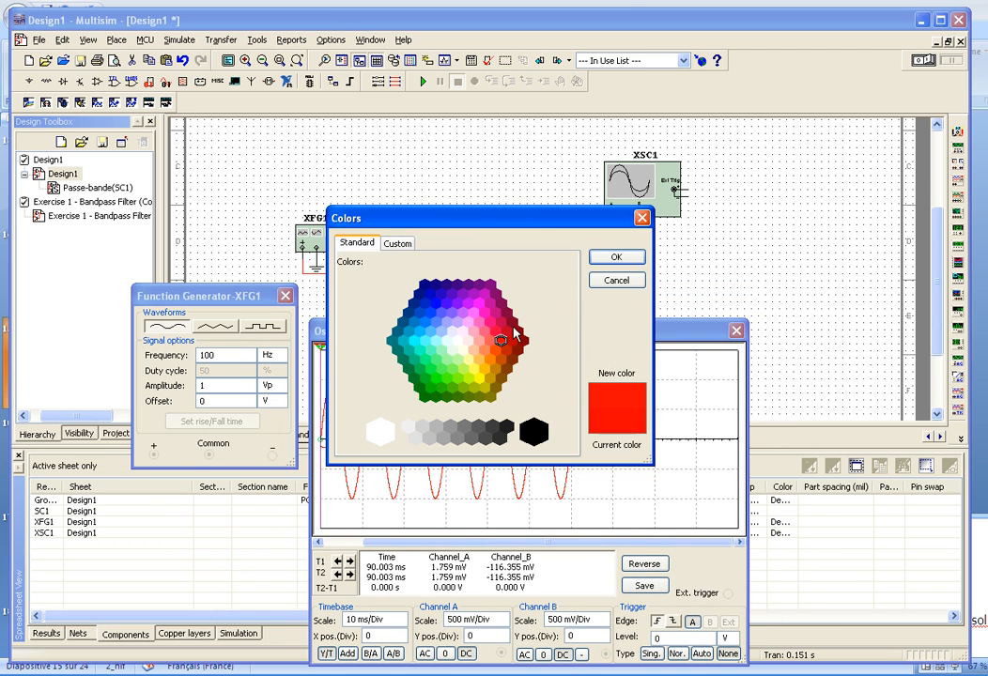
pyautogui.click(447, 303)
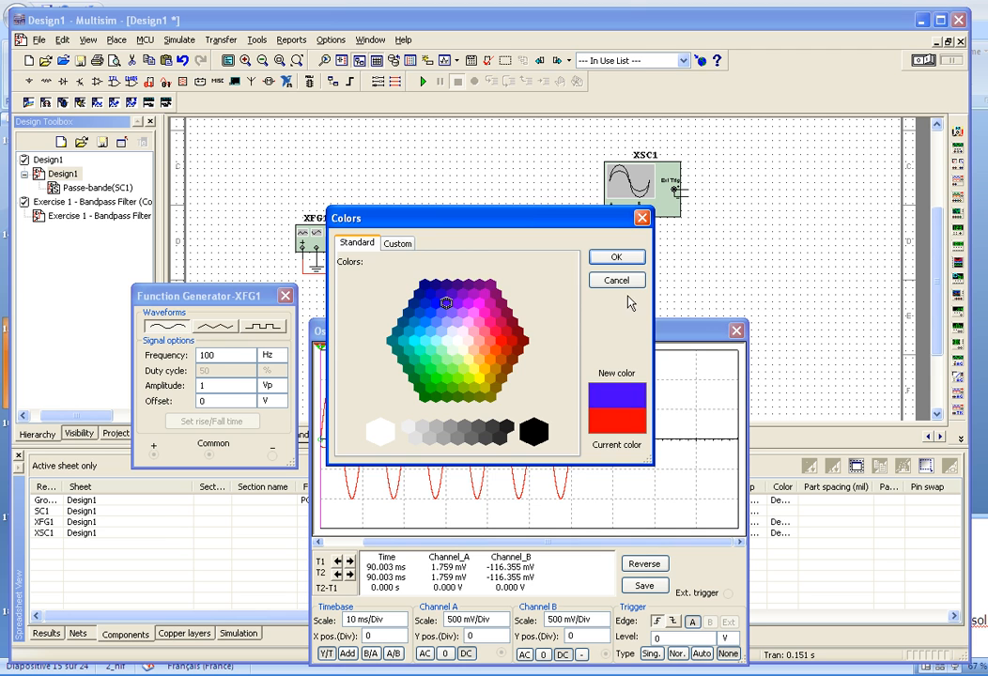
pyautogui.click(617, 258)
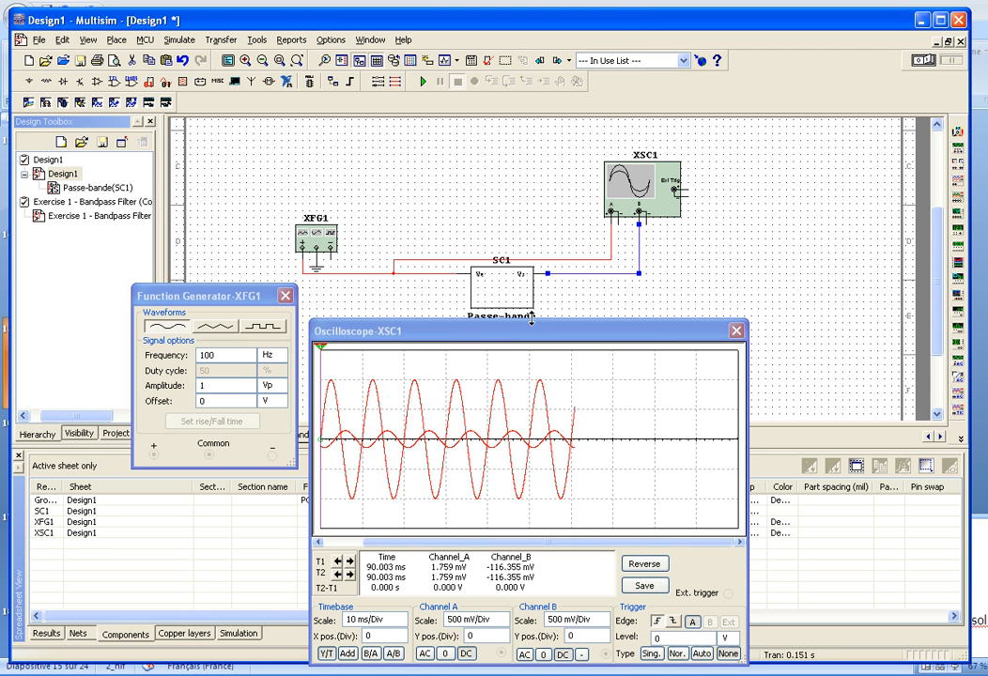
pyautogui.click(528, 233)
pyautogui.click(423, 82)
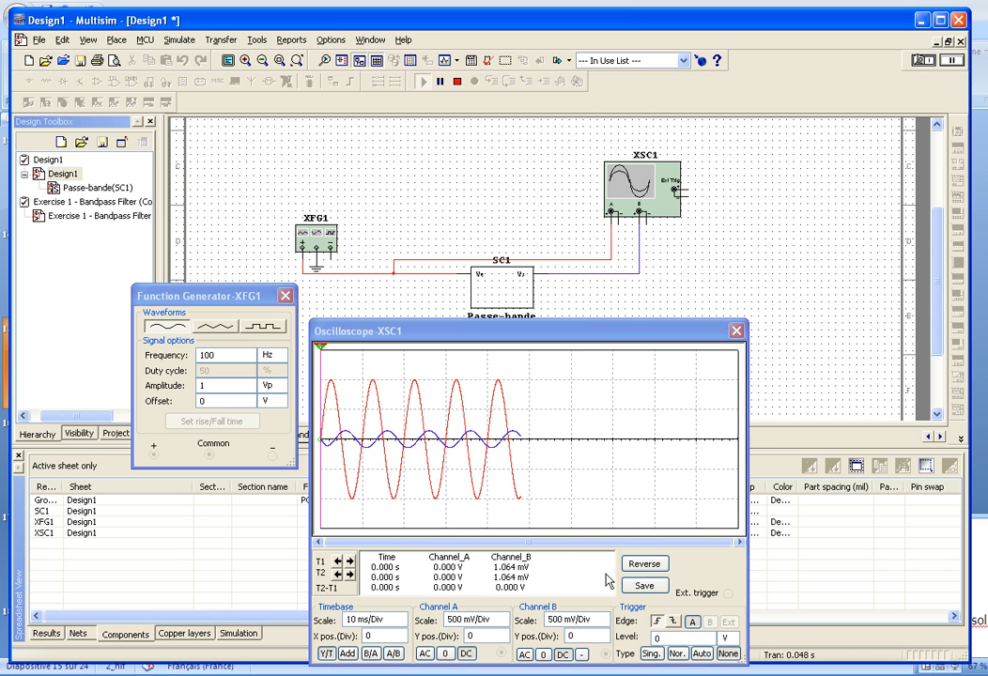
# Save the oscilloscope data to the desktop (Bureau) as Design1.lvm, a text-based measurement file, resampled with linear interpolation.
pyautogui.click(893, 586)
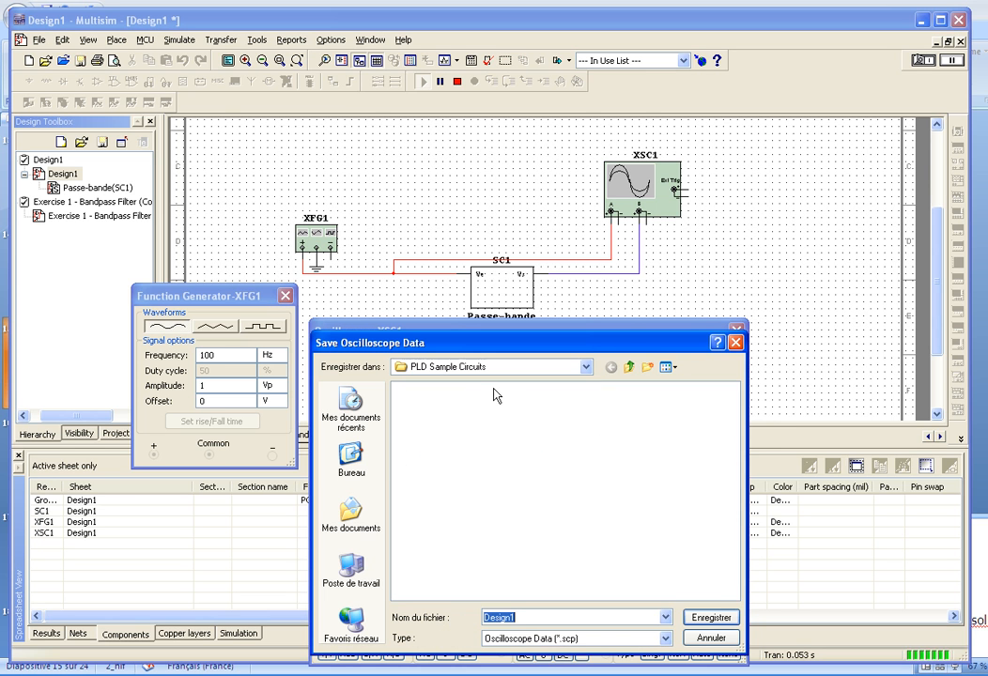
pyautogui.click(347, 465)
pyautogui.click(536, 638)
pyautogui.click(533, 663)
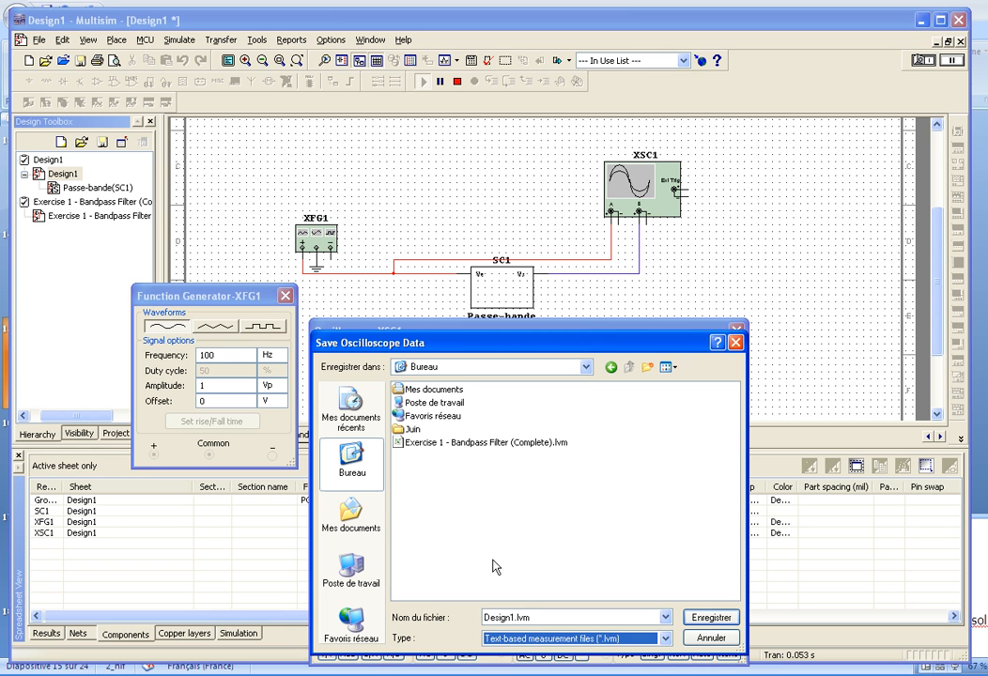
pyautogui.click(511, 618)
pyautogui.click(515, 618)
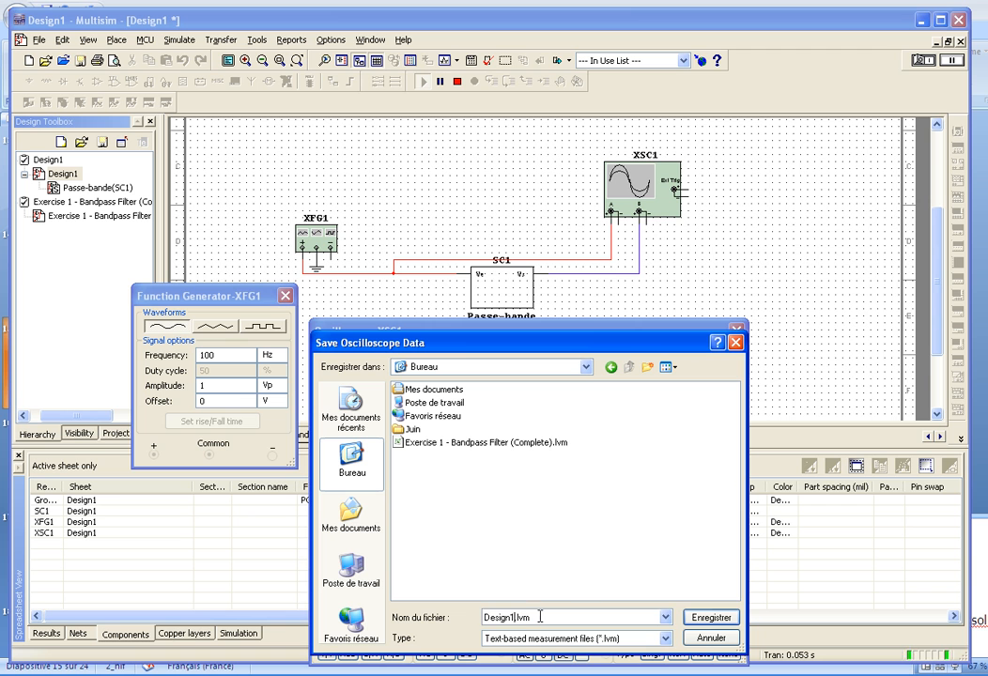
pyautogui.click(708, 619)
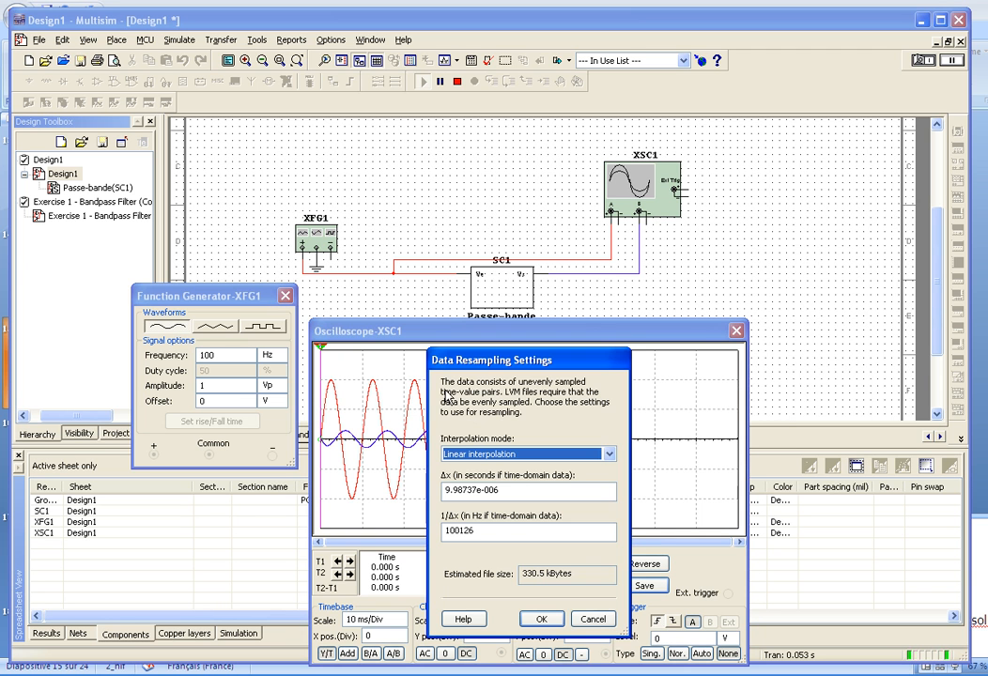
pyautogui.click(539, 618)
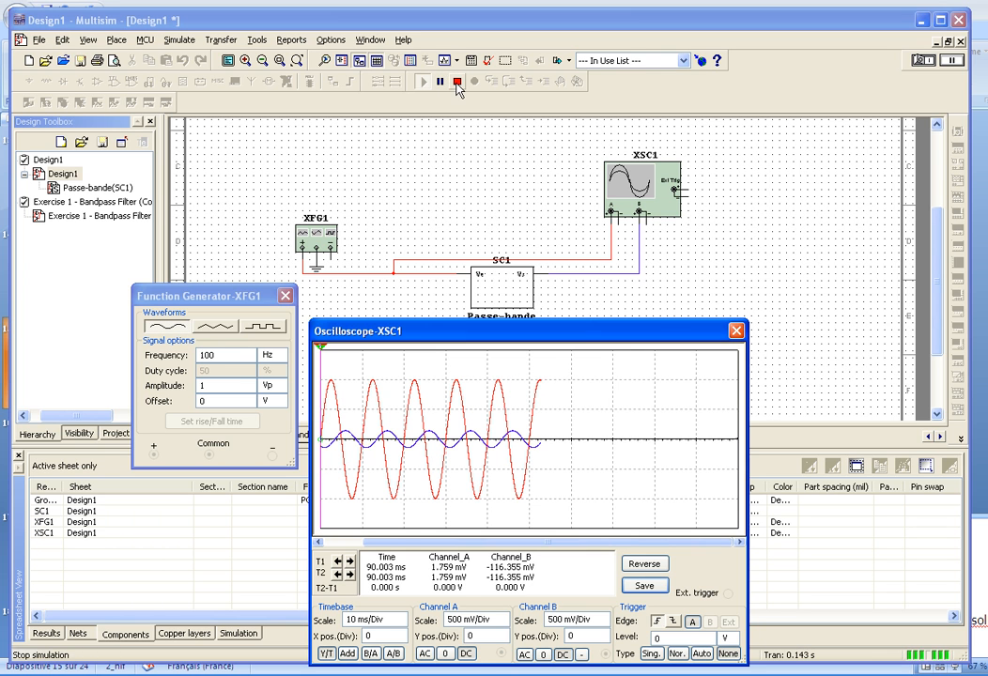
# Stop the simulation and close the oscilloscope and function generator windows.
pyautogui.click(457, 83)
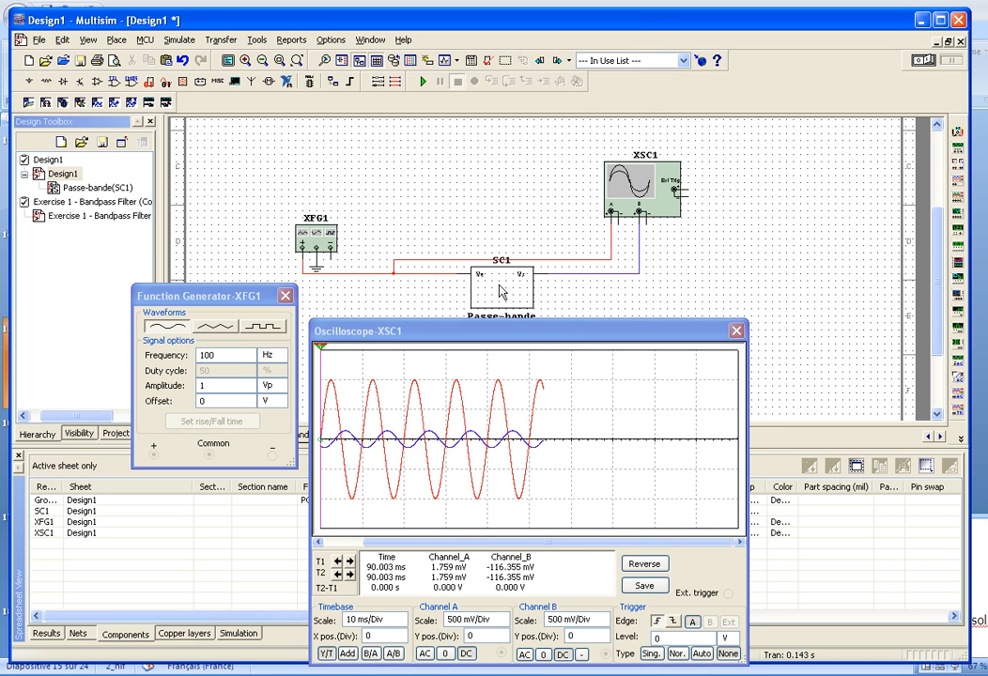
pyautogui.click(736, 331)
pyautogui.click(284, 295)
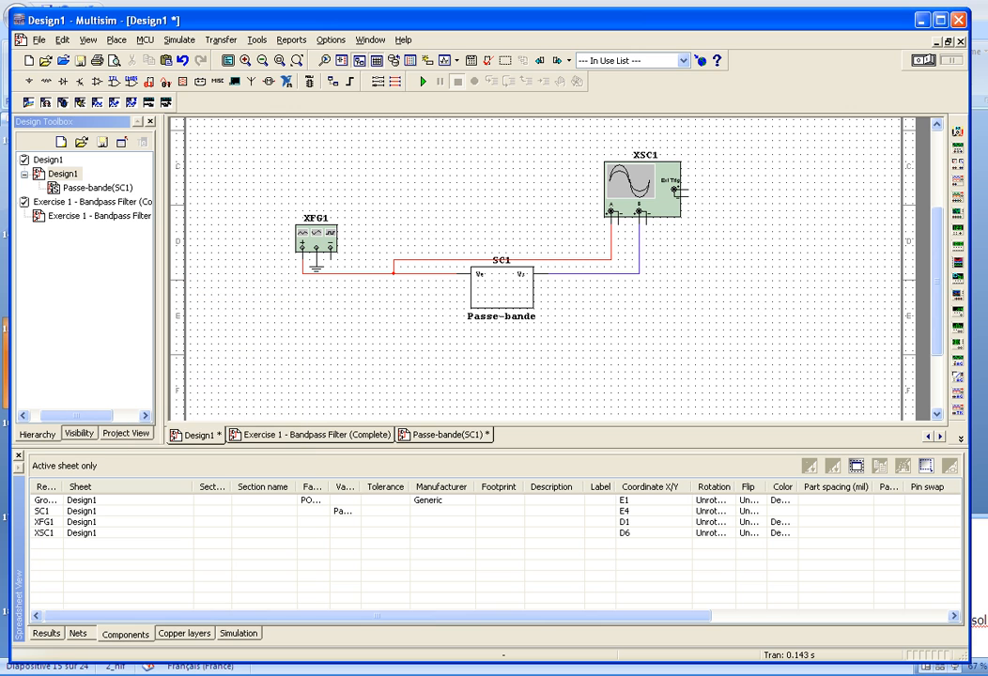
# Place a Bode plotter above the Passe-bande subcircuit and wire its IN+ to the Ve net and its OUT+ to the Vs wire.
pyautogui.click(958, 215)
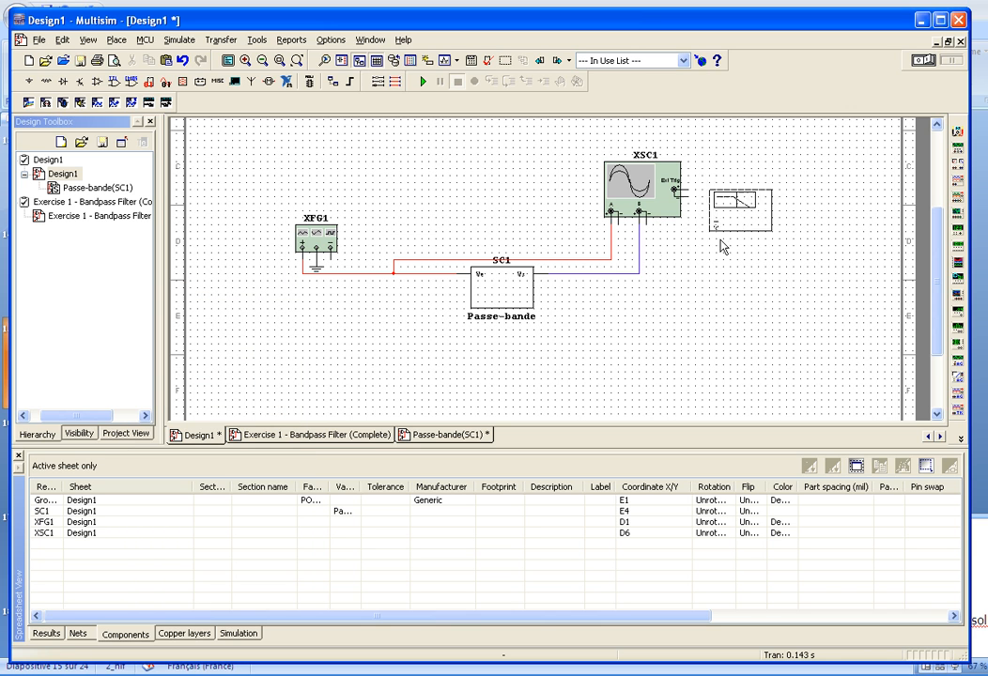
pyautogui.click(526, 207)
pyautogui.click(527, 197)
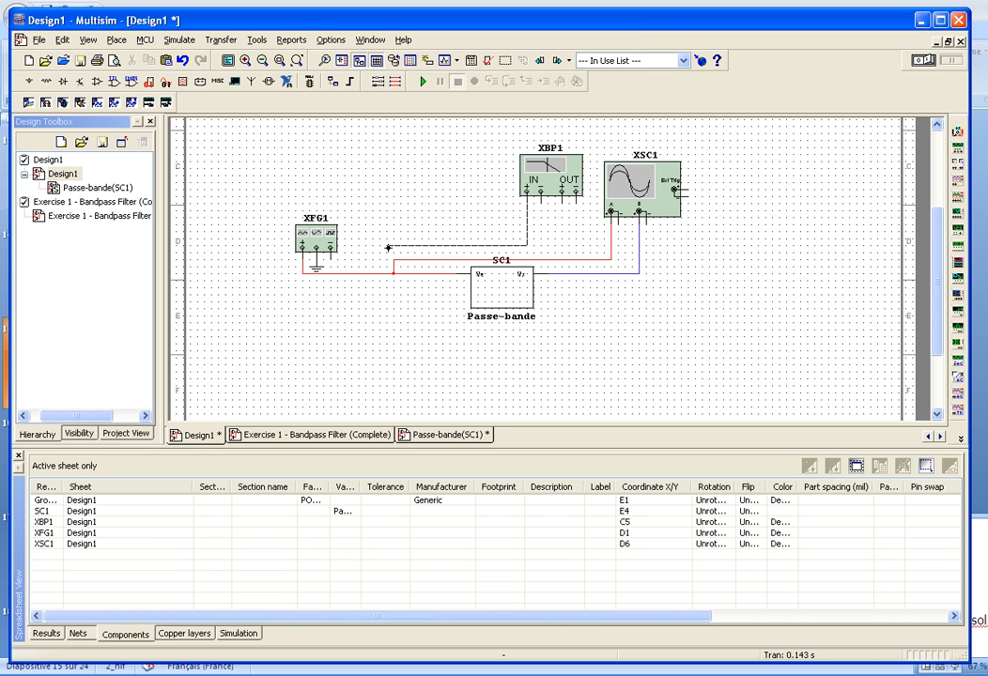
pyautogui.click(392, 265)
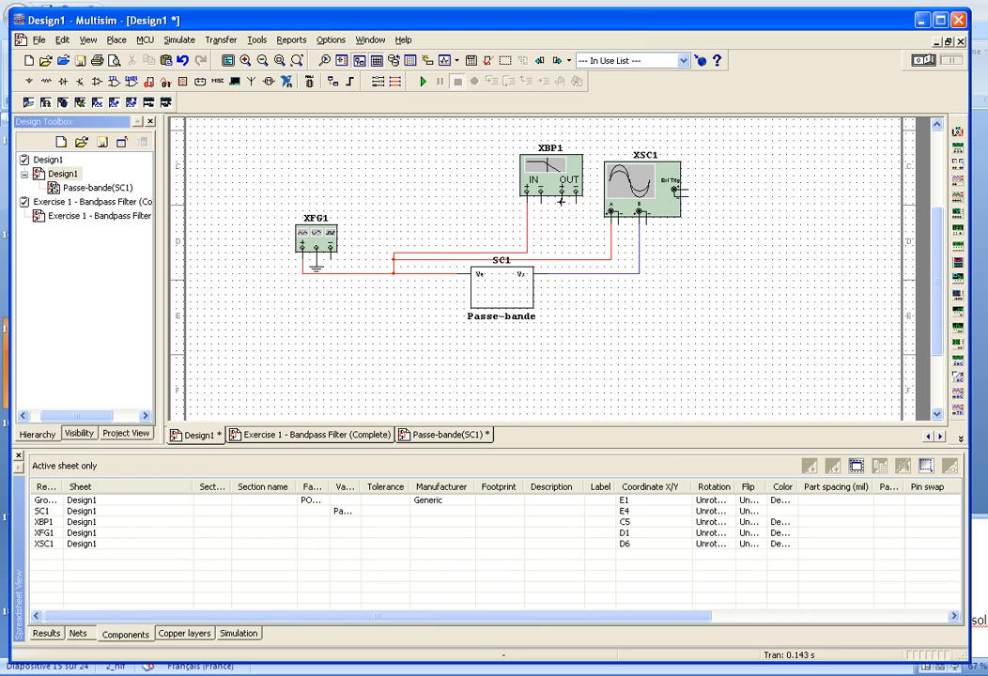
pyautogui.moveTo(562, 274); pyautogui.dragTo(562, 194)
# Set the Bode plotter's horizontal range to an initial frequency of 10 Hz and a final frequency of 10 MHz.
pyautogui.doubleClick(545, 183)
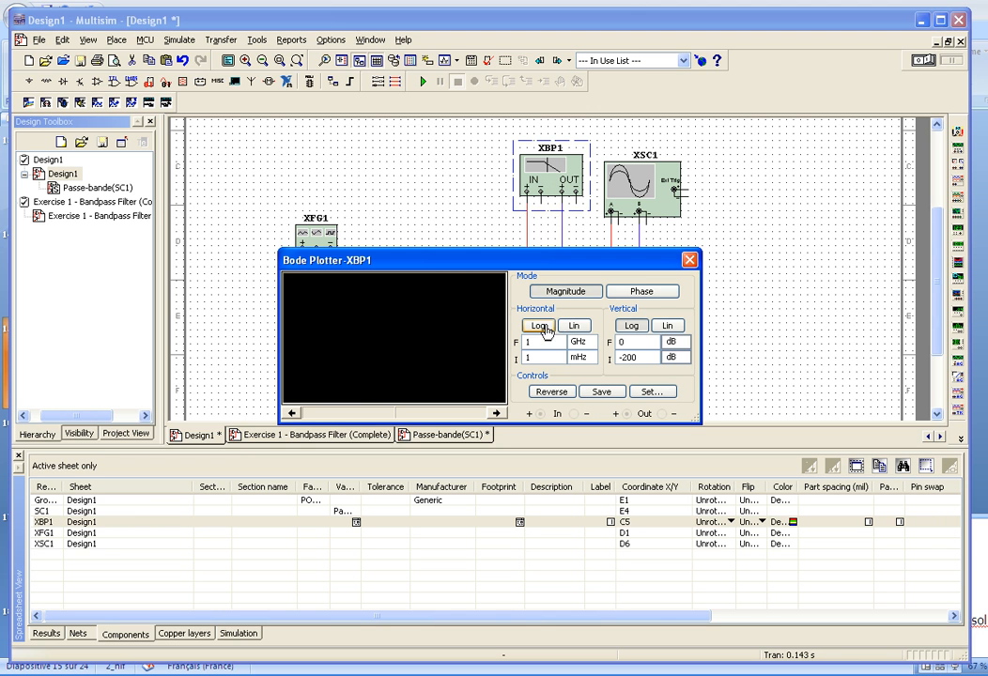
pyautogui.click(579, 358)
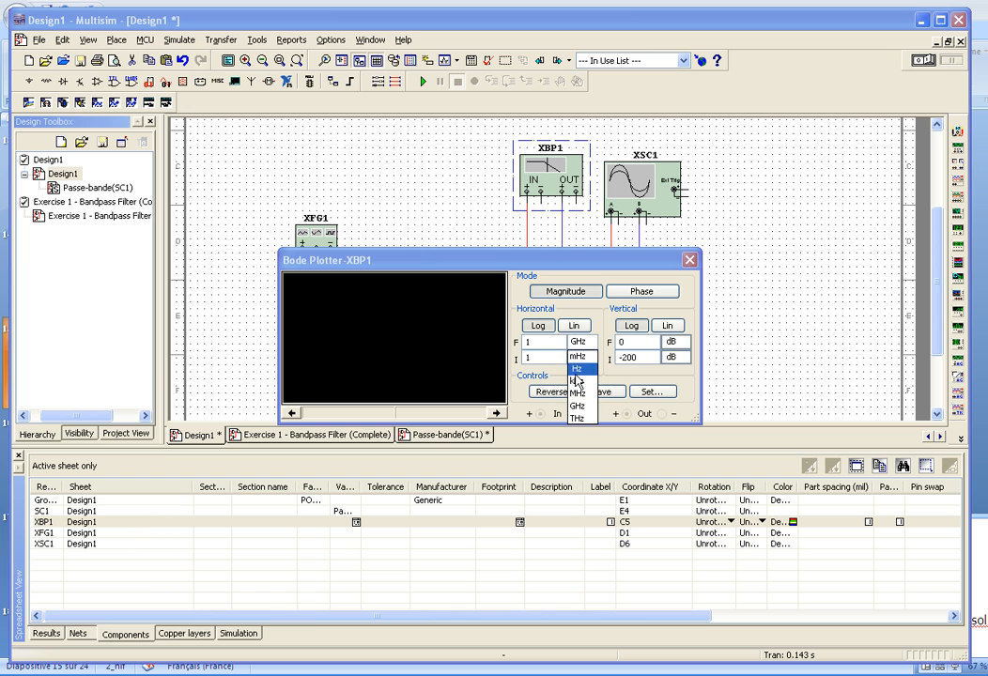
pyautogui.click(577, 368)
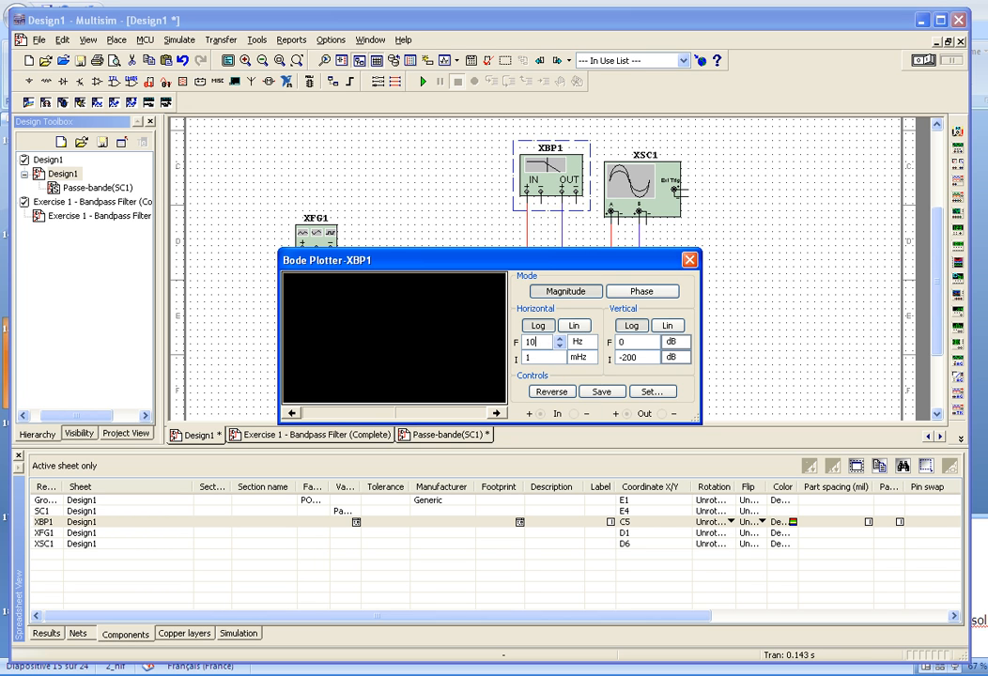
pyautogui.click(533, 359)
pyautogui.click(578, 358)
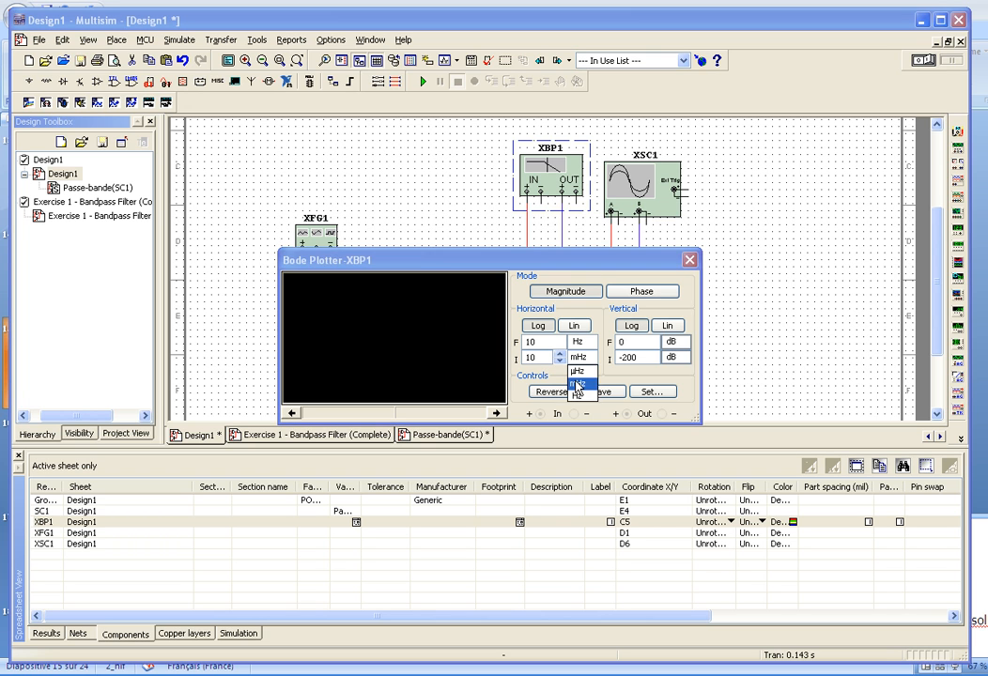
pyautogui.click(577, 395)
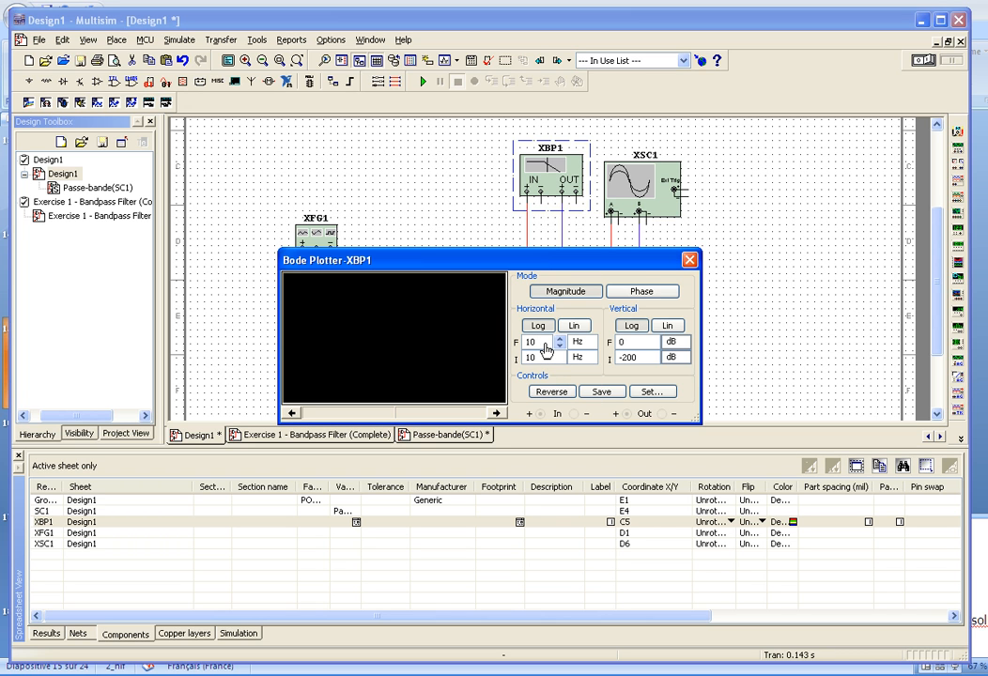
pyautogui.click(575, 344)
pyautogui.click(583, 370)
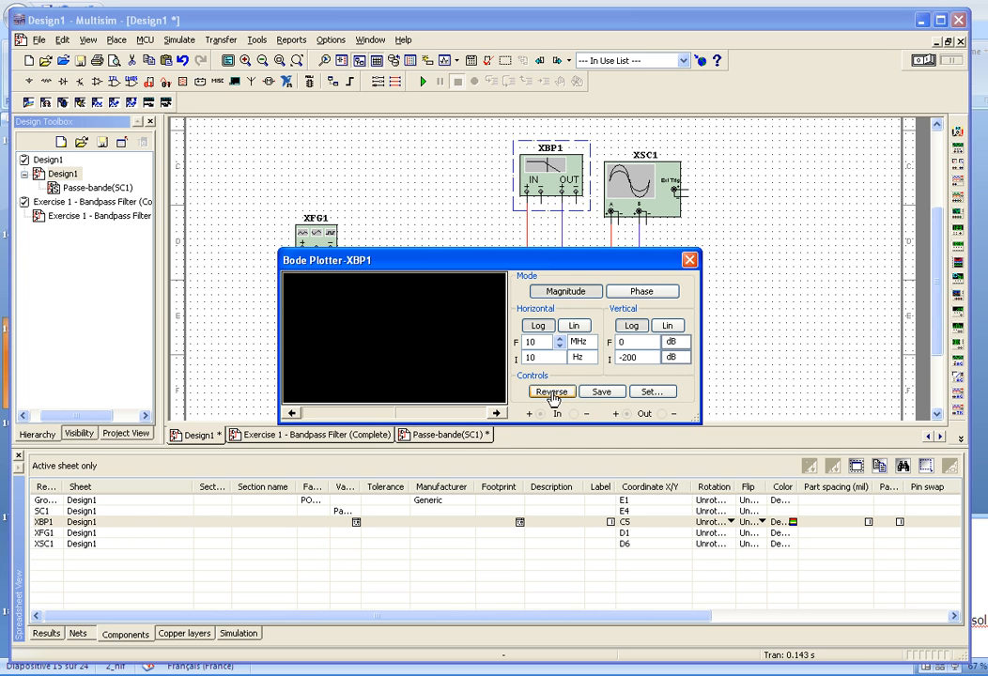
# Run the simulation, reverse the Bode plotter's background colour and compare the magnitude and phase curves.
pyautogui.click(422, 81)
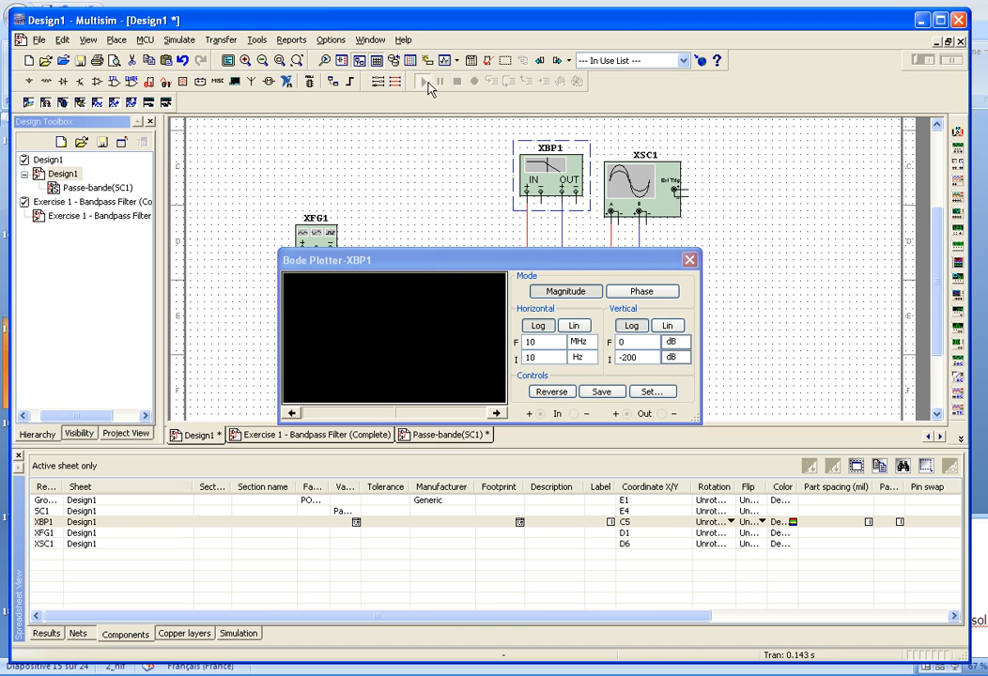
pyautogui.click(552, 394)
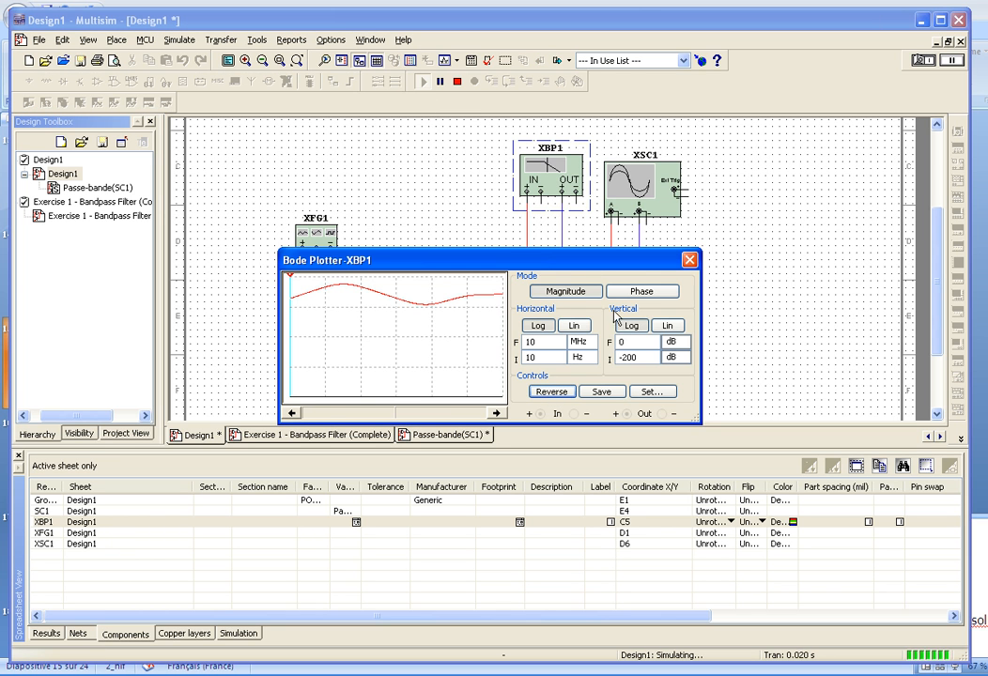
pyautogui.click(636, 291)
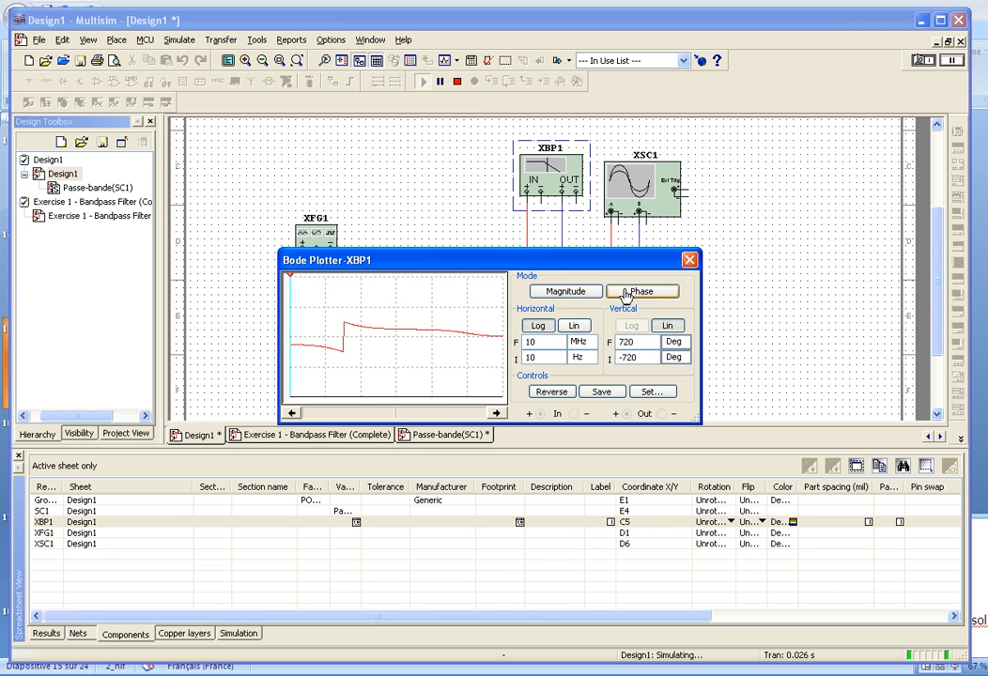
pyautogui.click(556, 291)
pyautogui.click(641, 291)
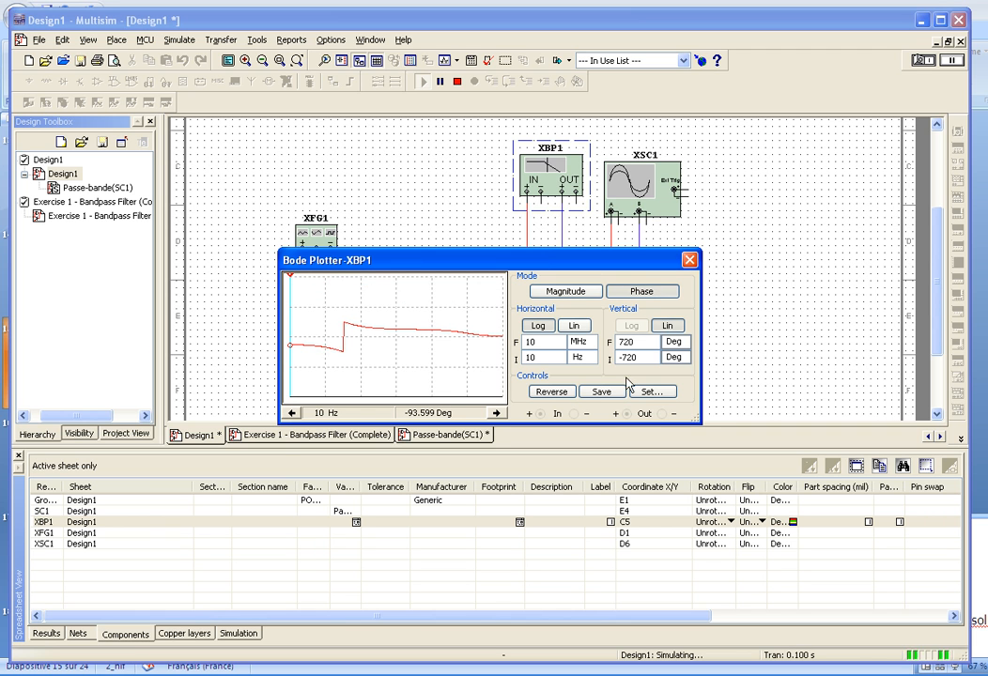
# Restart the simulation with the Bode plotter window moved clear of the circuit and display the magnitude curve.
pyautogui.moveTo(493, 264); pyautogui.dragTo(500, 313)
pyautogui.click(458, 83)
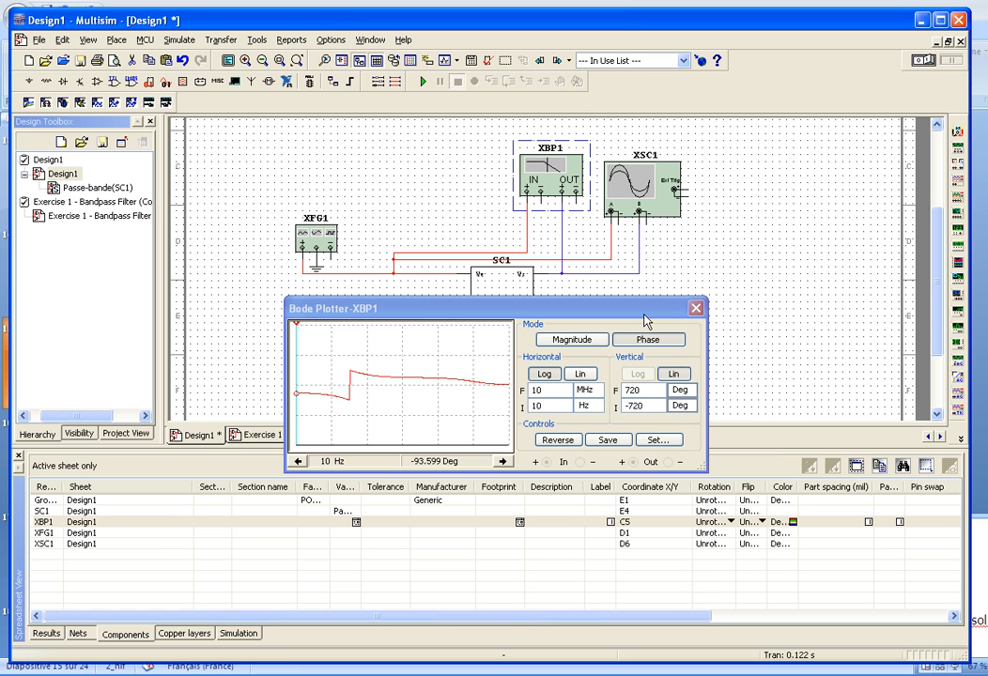
pyautogui.moveTo(526, 307); pyautogui.dragTo(519, 513)
pyautogui.press('F5')
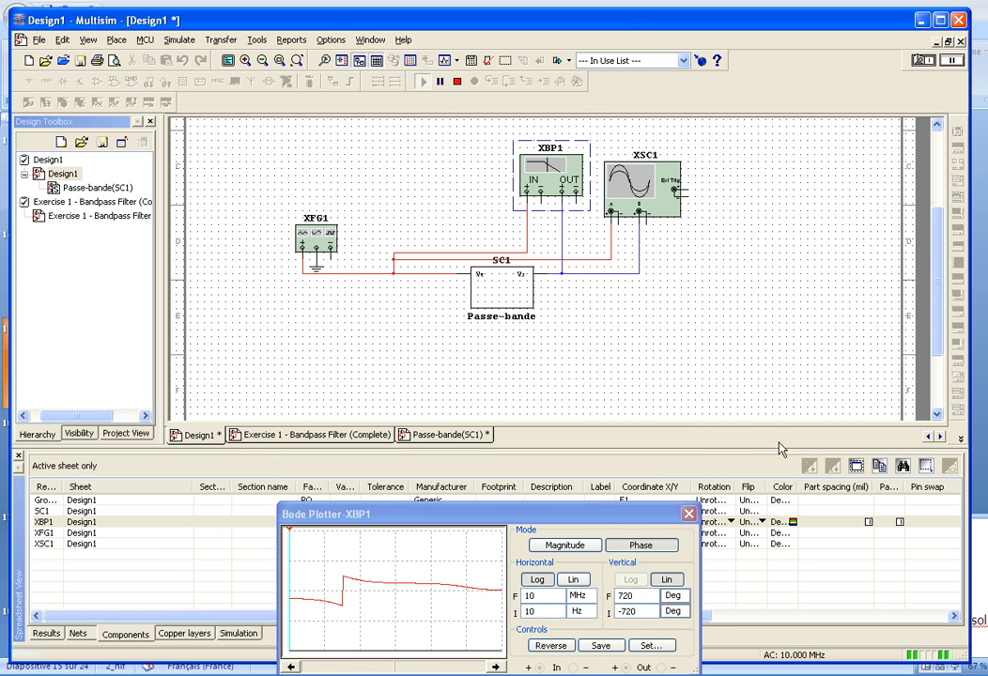
pyautogui.click(578, 546)
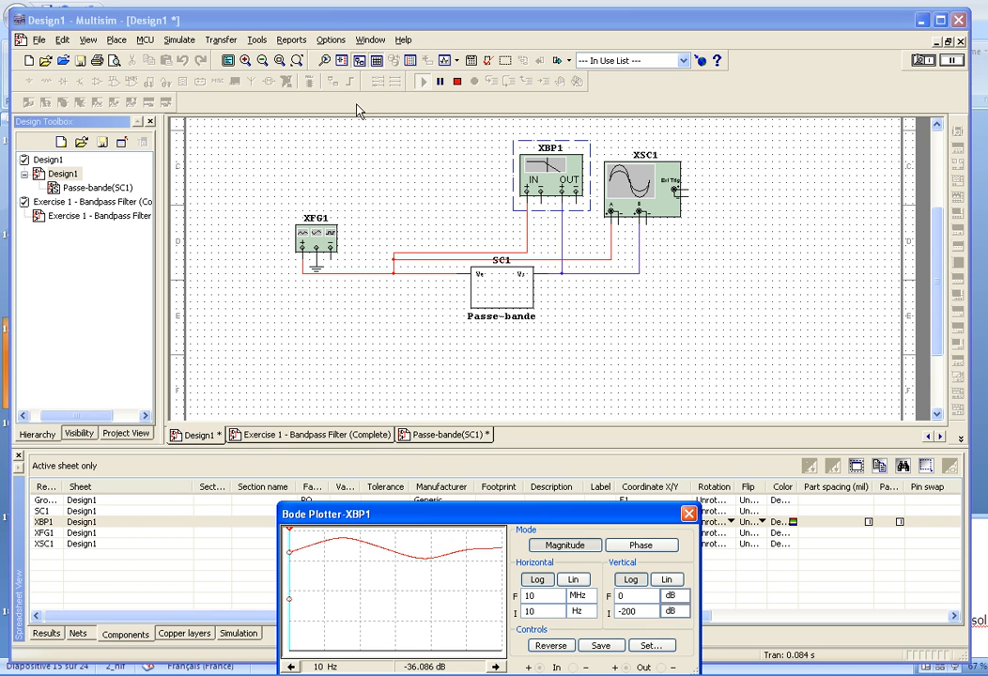
pyautogui.click(182, 40)
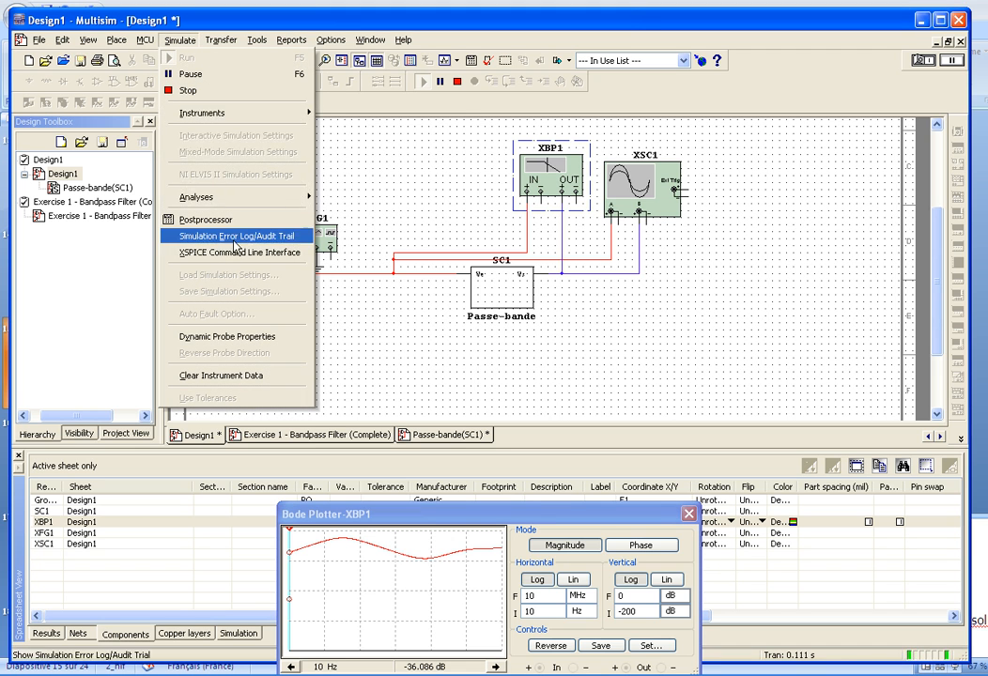
pyautogui.moveTo(300, 113)
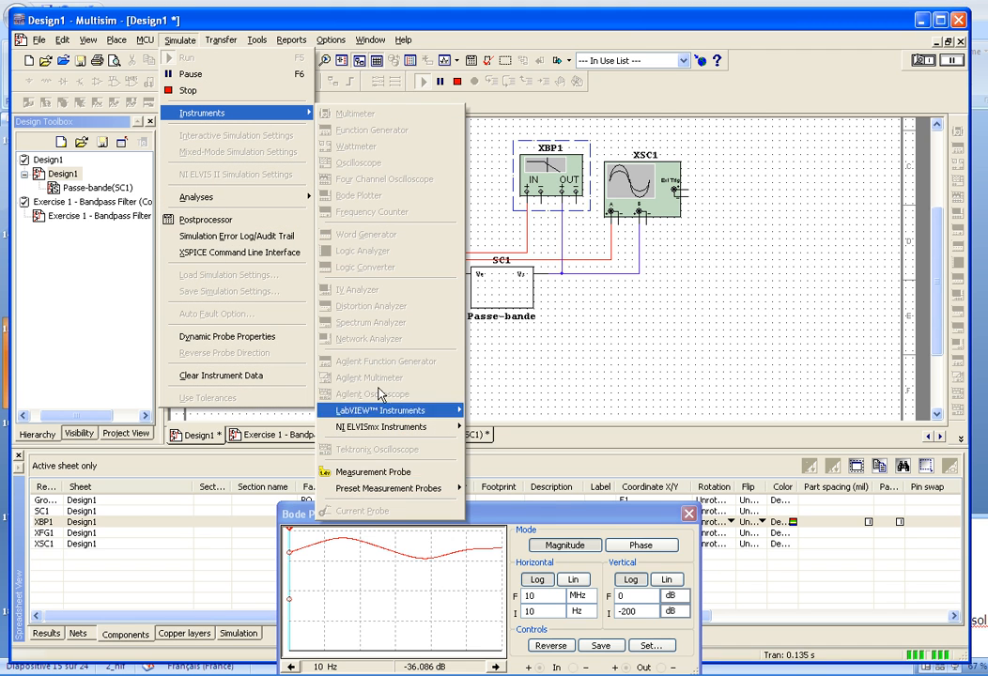
pyautogui.click(961, 440)
pyautogui.moveTo(969, 462)
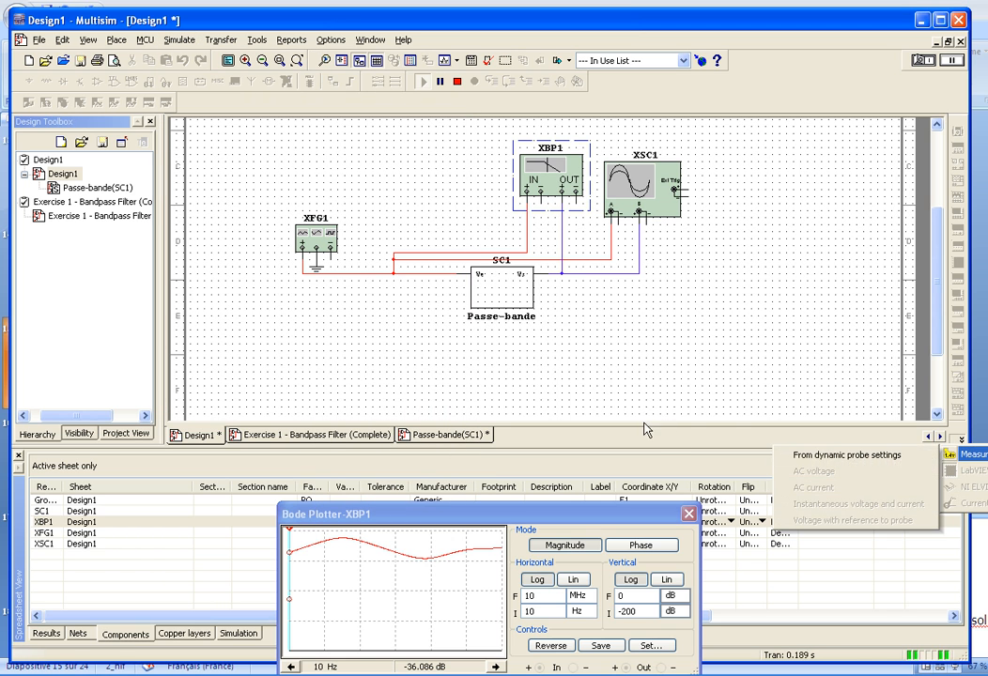
pyautogui.click(826, 454)
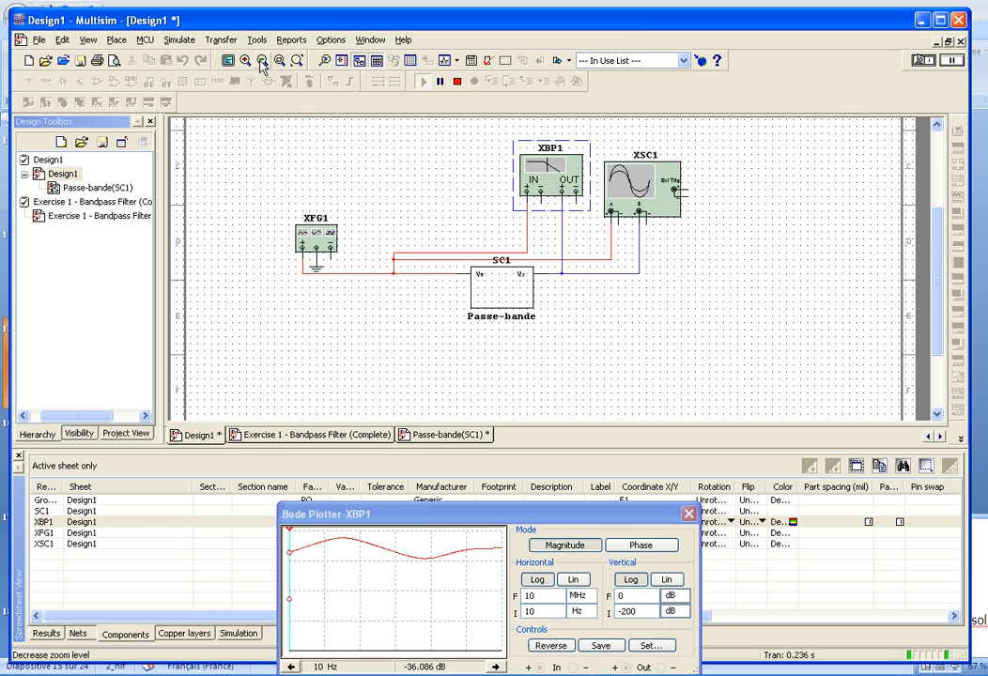
# Place measurement probes with the dynamic probe settings on the Vs output wire and on the function generator's output wire.
pyautogui.click(961, 440)
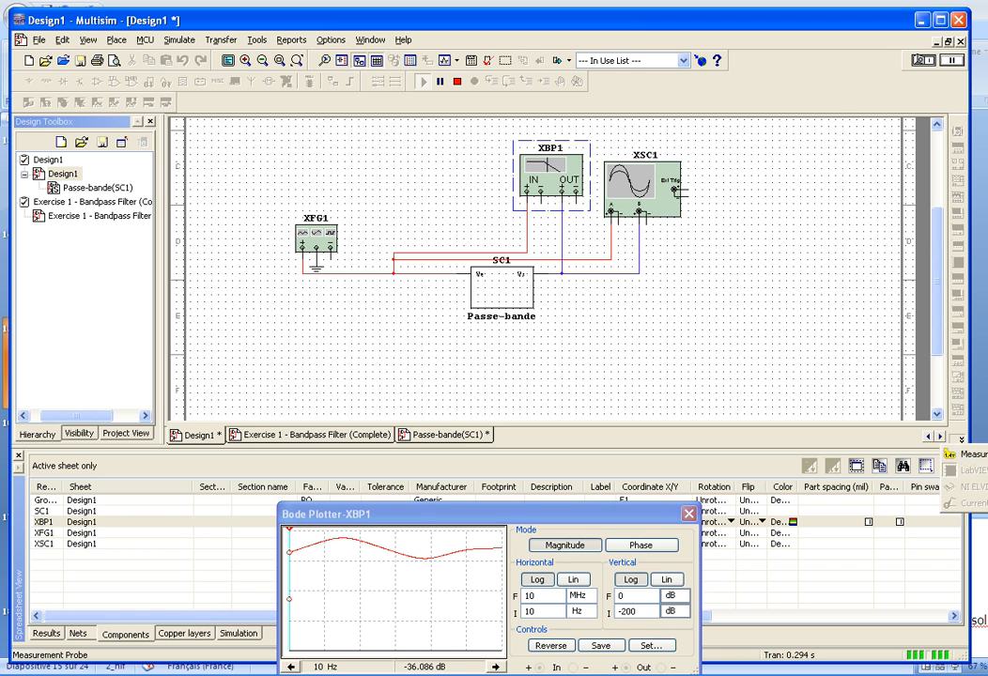
pyautogui.moveTo(958, 456)
pyautogui.click(873, 458)
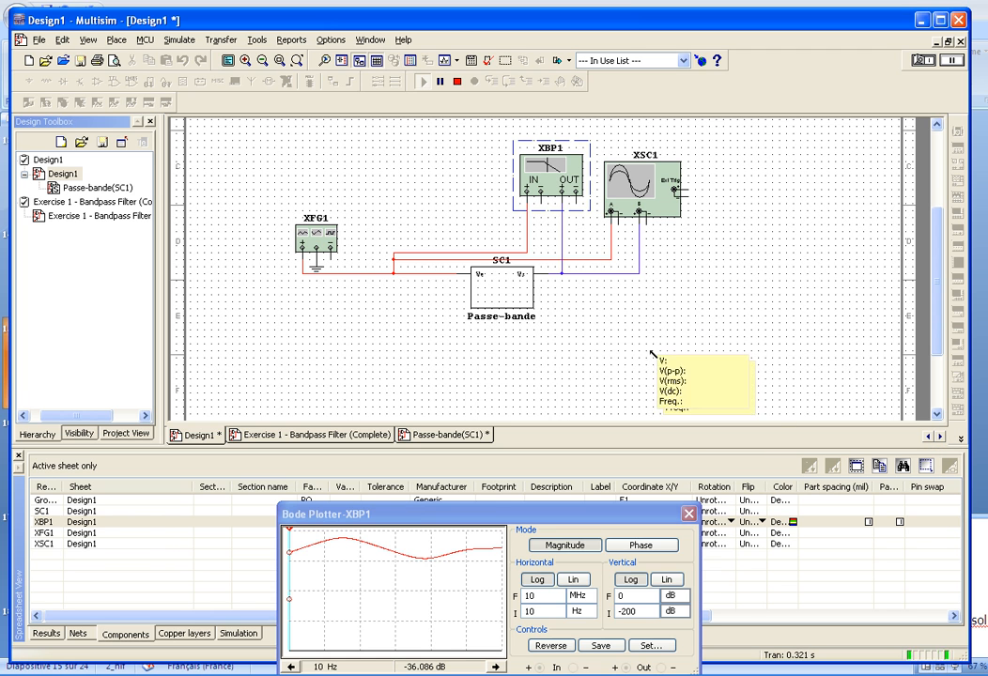
pyautogui.click(572, 274)
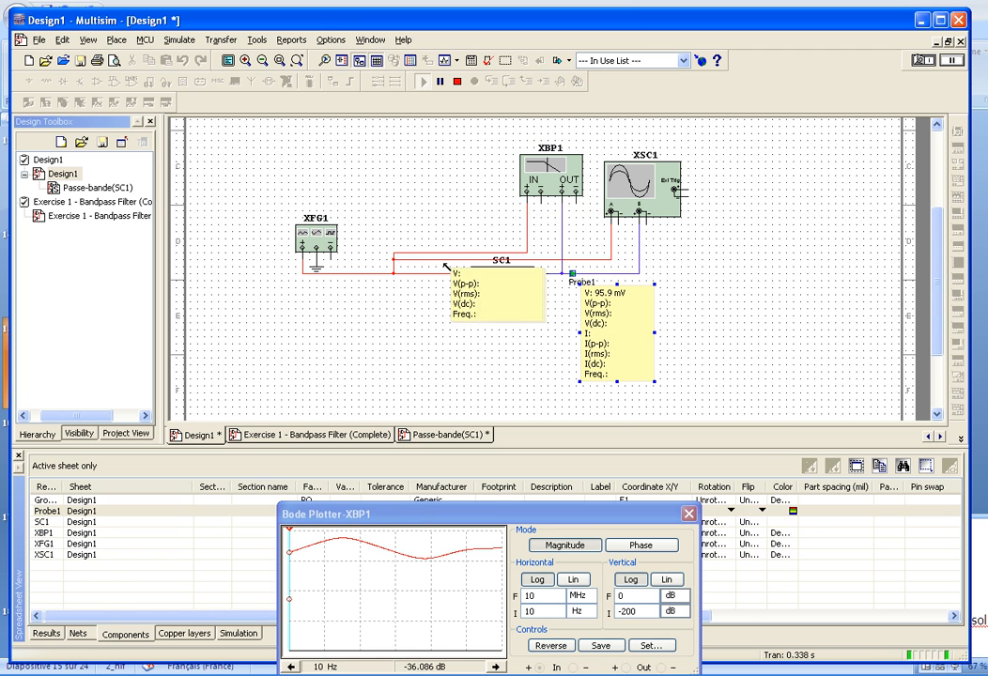
pyautogui.click(351, 273)
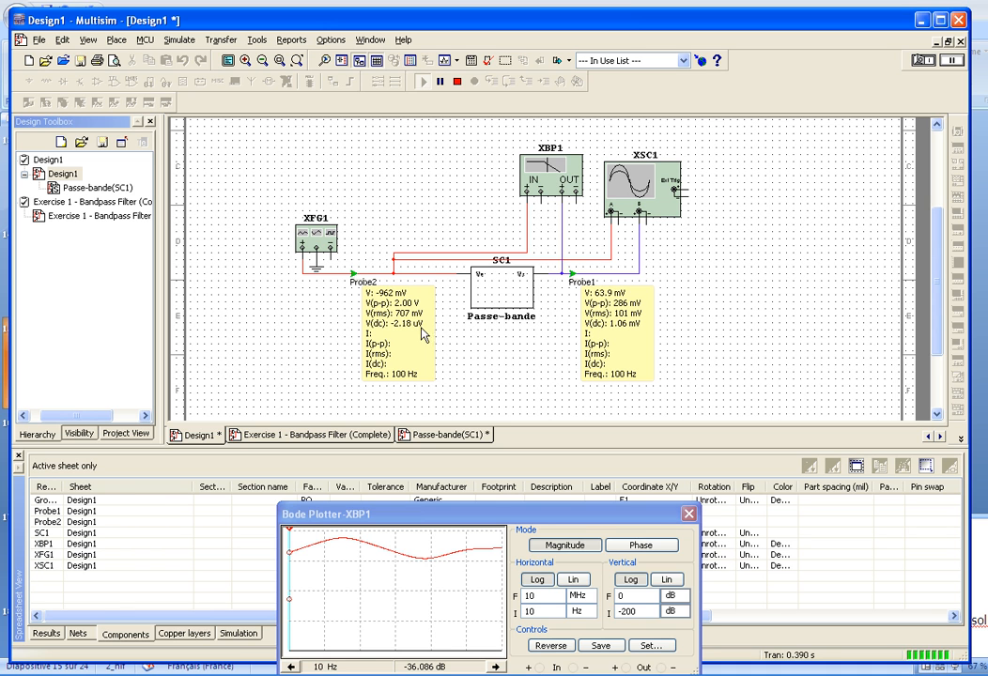
# Review the parameters in the properties of the input wire's probe, accept them and stop the simulation.
pyautogui.click(407, 328)
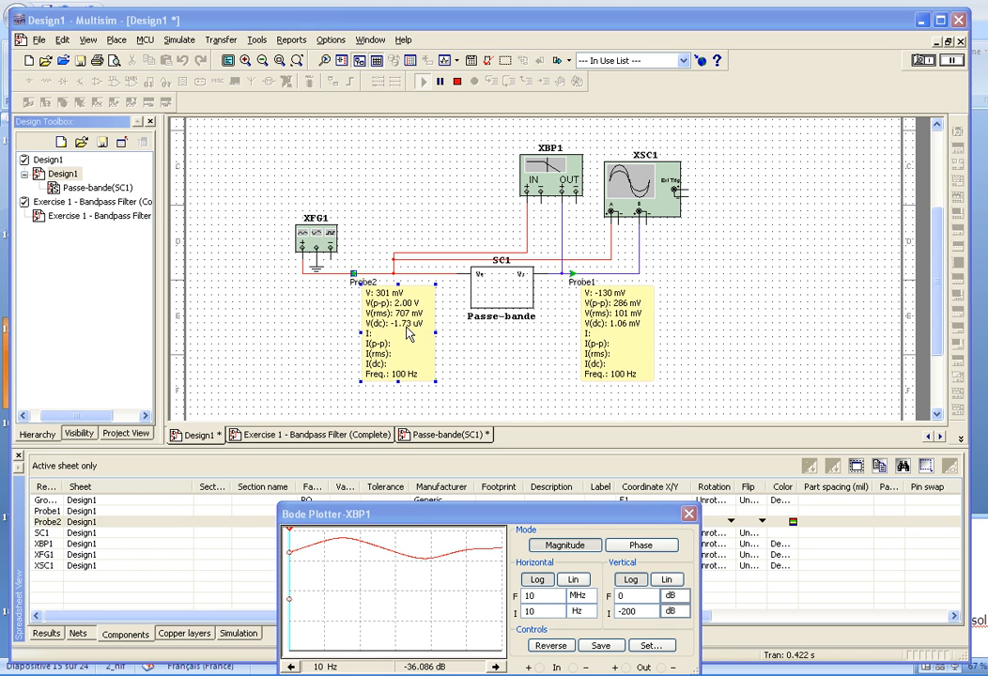
pyautogui.click(469, 136)
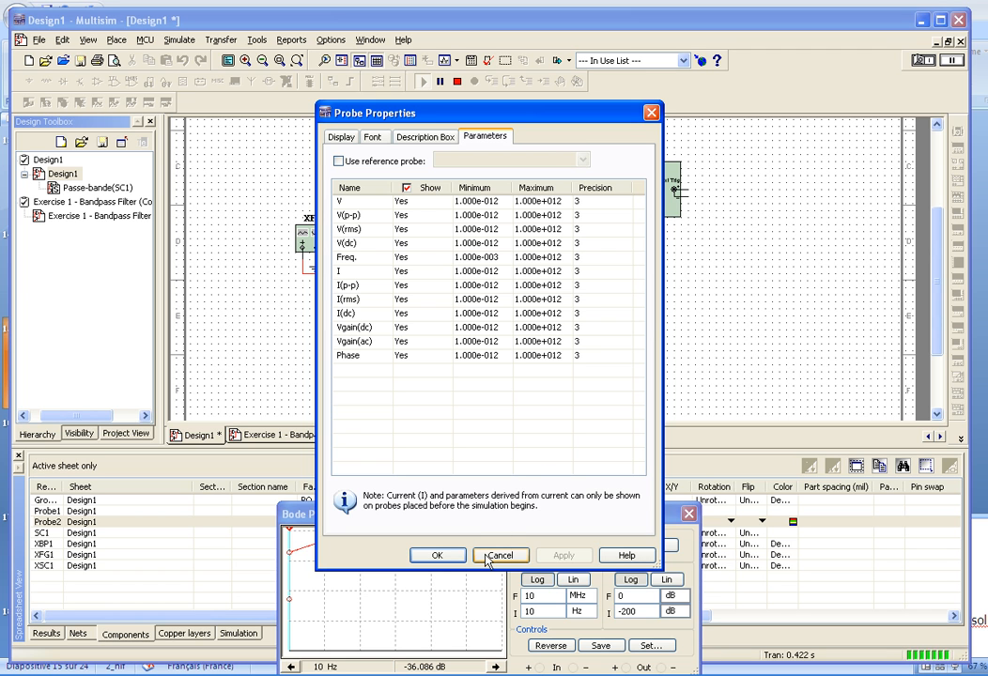
pyautogui.click(455, 557)
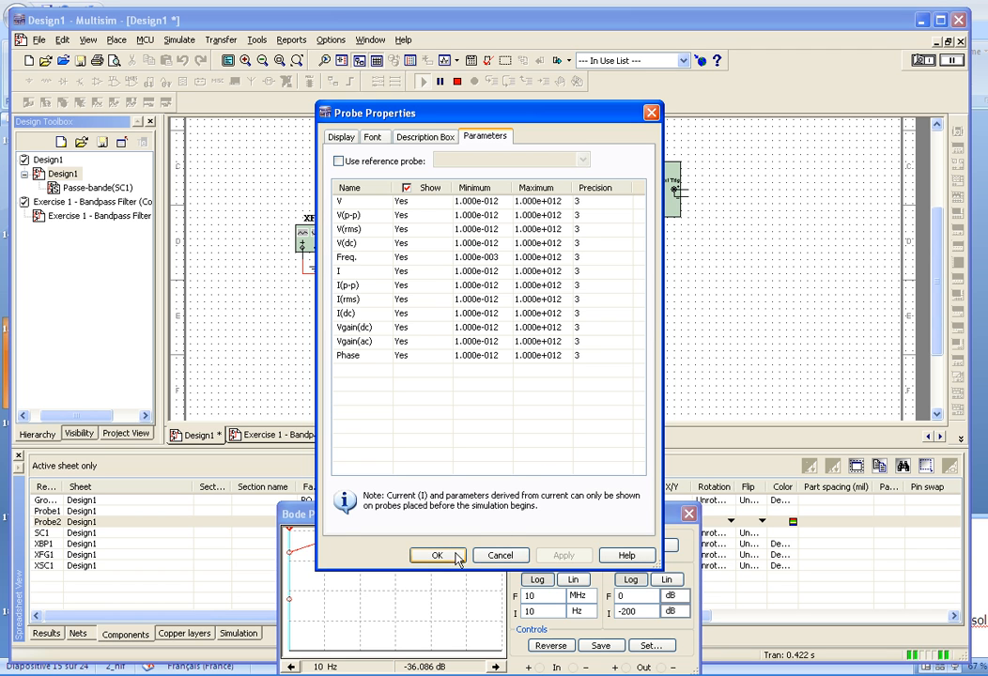
pyautogui.click(457, 82)
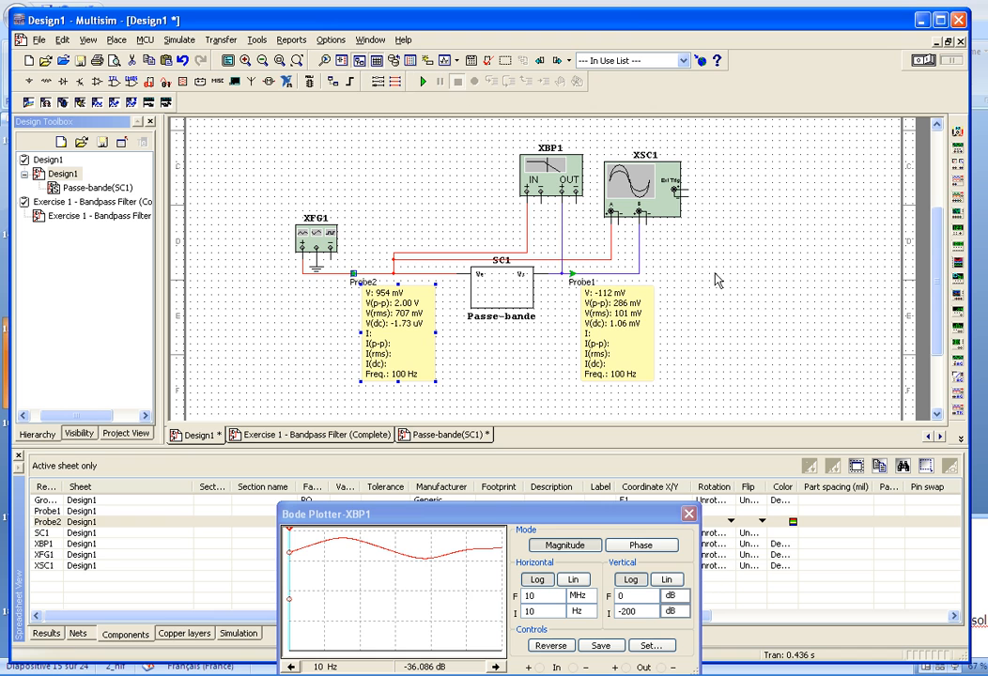
# Delete the oscilloscope, Bode plotter, function generator and ground with their wiring, keeping only the Passe-bande subcircuit.
pyautogui.click(660, 206)
pyautogui.press('Delete')
pyautogui.click(535, 185)
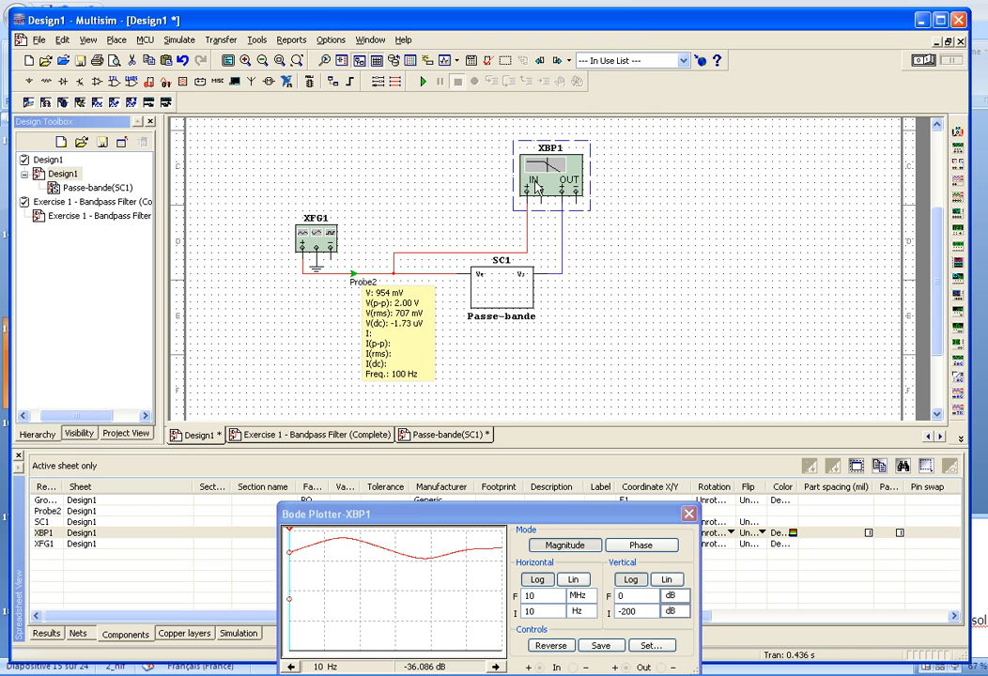
pyautogui.press('Delete')
pyautogui.click(315, 237)
pyautogui.press('Delete')
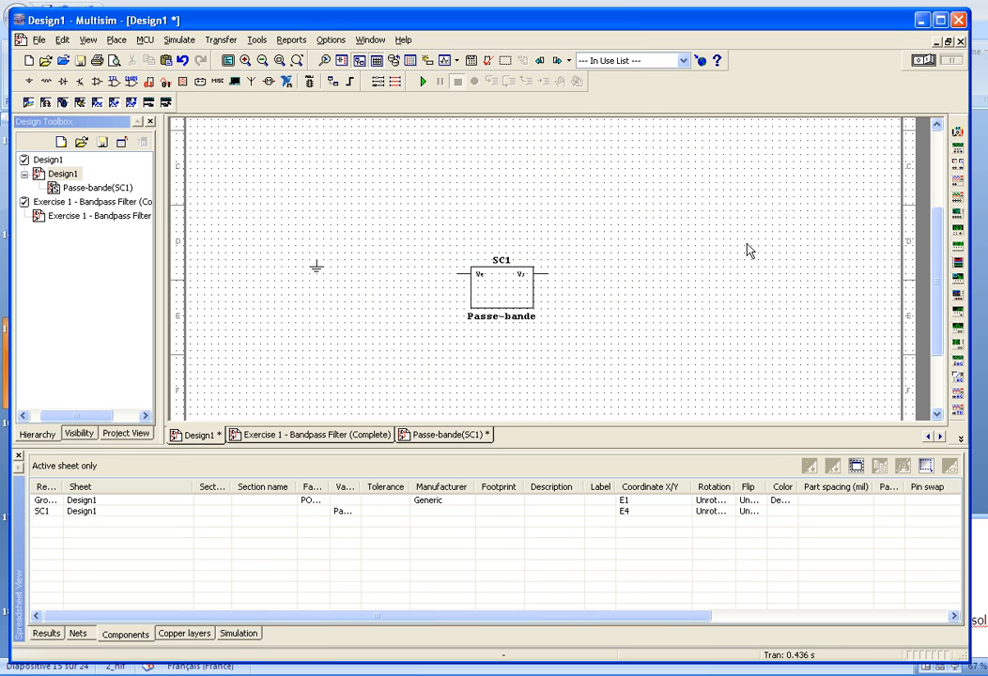
pyautogui.click(319, 270)
pyautogui.press('Delete')
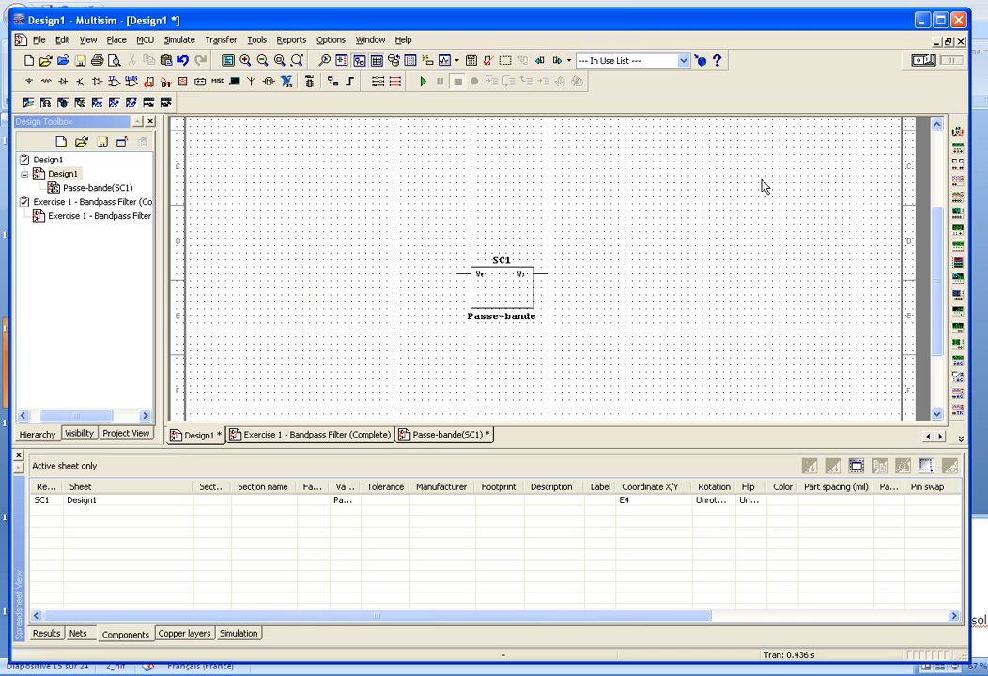
# Place an Agilent function generator on the schematic to the left of the Passe-bande subcircuit.
pyautogui.click(184, 38)
pyautogui.moveTo(291, 112)
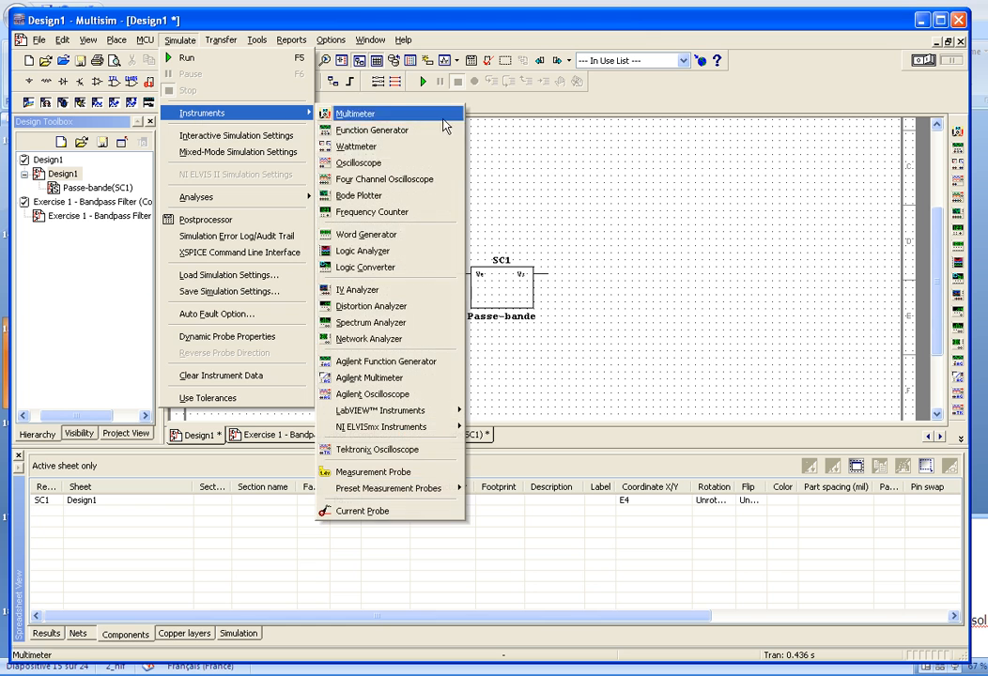
pyautogui.click(403, 361)
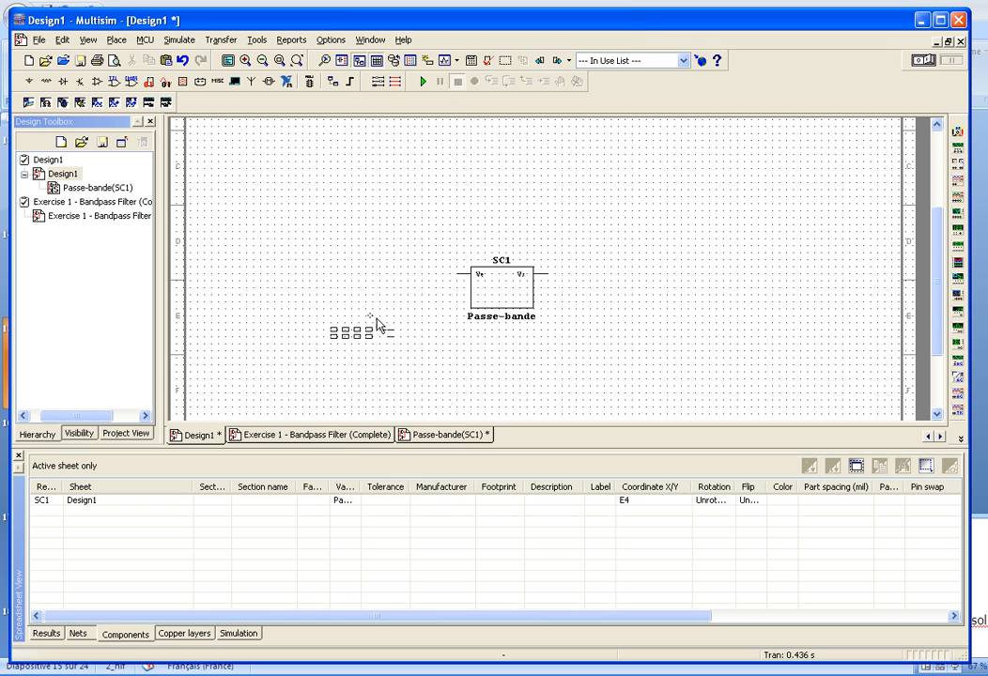
pyautogui.click(345, 258)
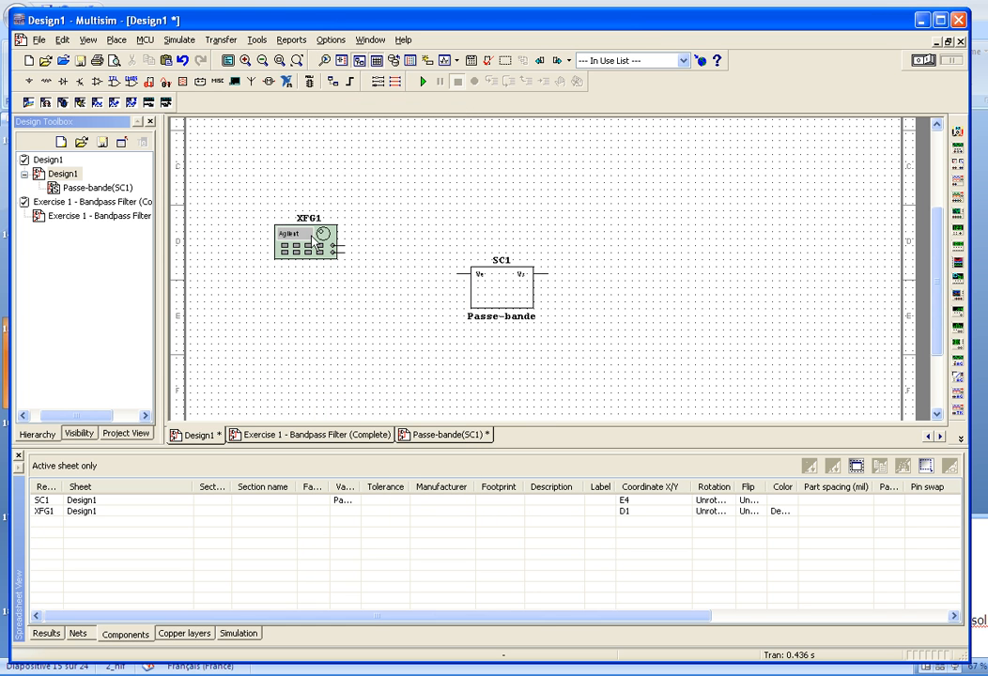
# Place a Tektronix oscilloscope on the schematic to the upper right of the Passe-bande subcircuit.
pyautogui.click(193, 42)
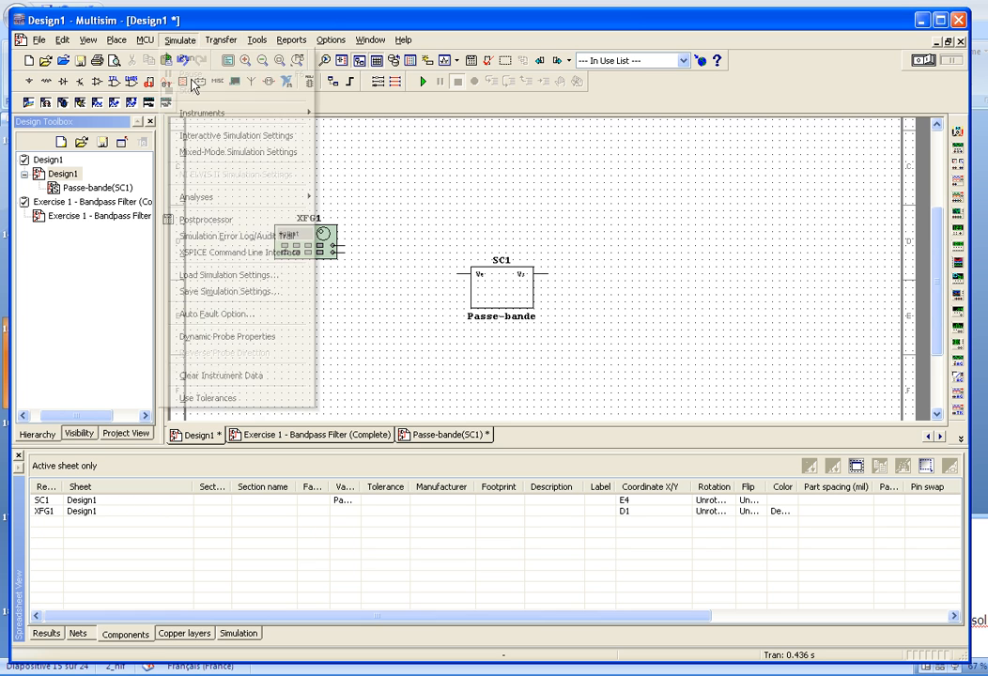
pyautogui.moveTo(282, 198)
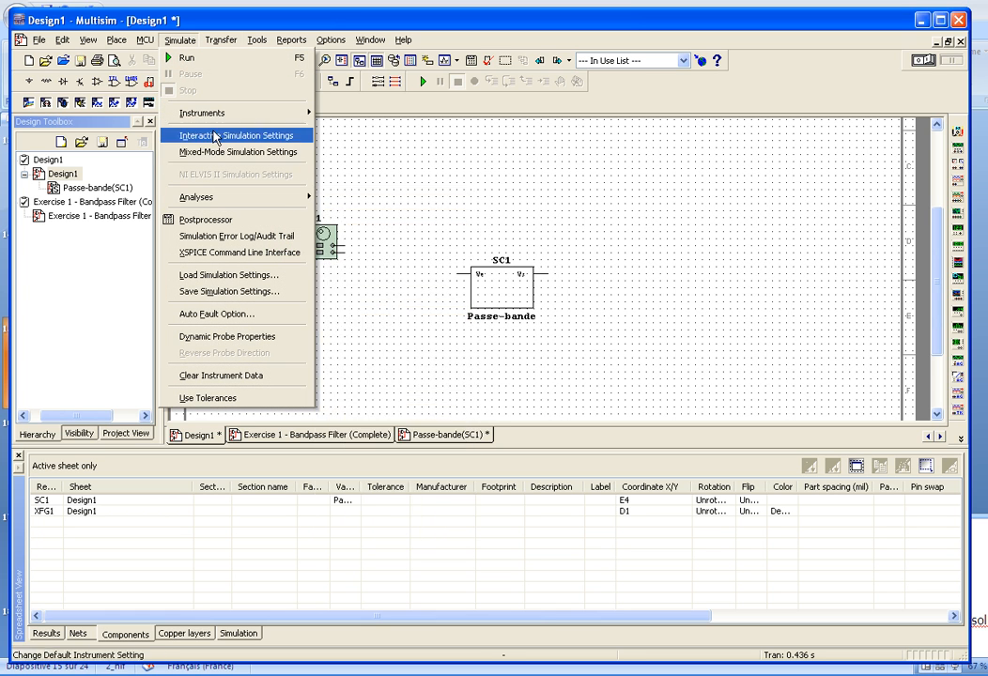
pyautogui.moveTo(188, 114)
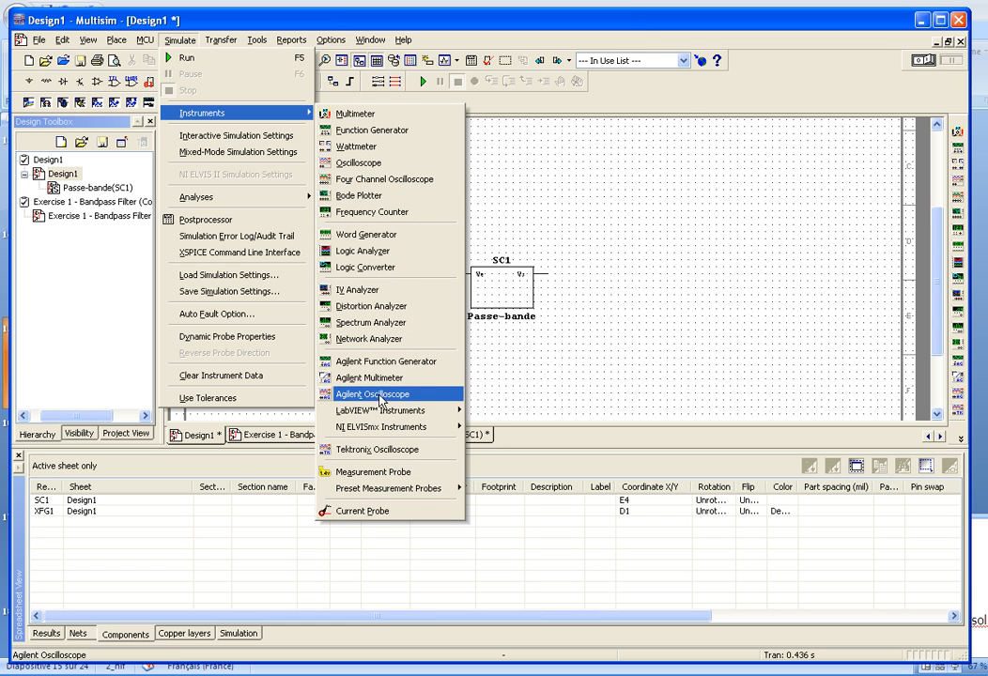
pyautogui.click(375, 451)
pyautogui.scroll(-1, 661, 179)
pyautogui.scroll(-2, 409, 221)
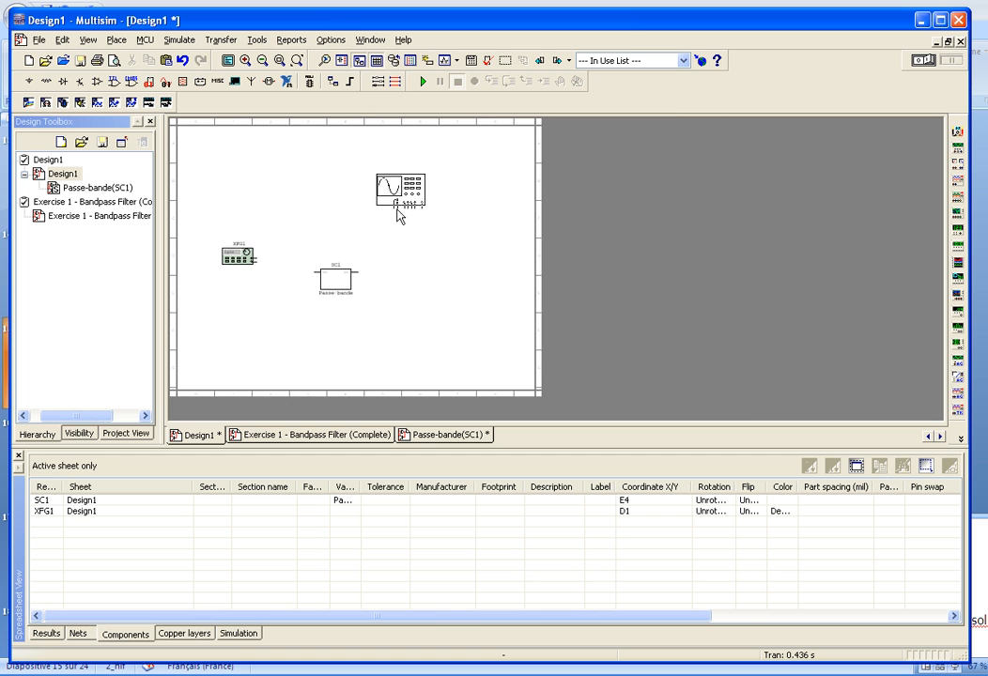
pyautogui.click(424, 246)
pyautogui.scroll(2, 505, 258)
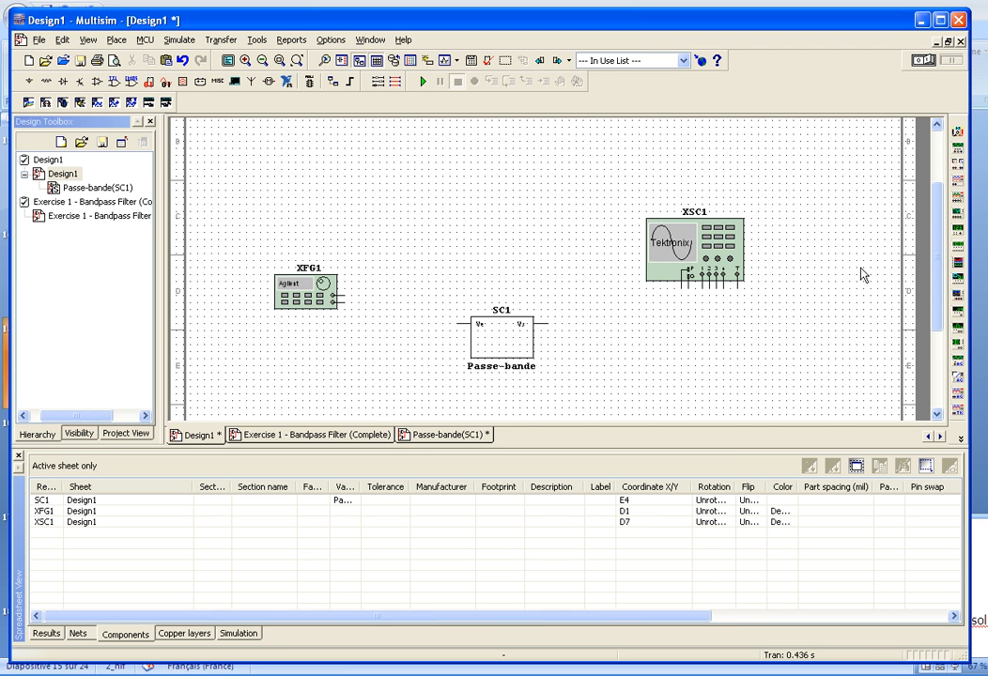
# Open the front panels of the Tektronix oscilloscope and the Agilent function generator and arrange both below the circuit.
pyautogui.doubleClick(674, 261)
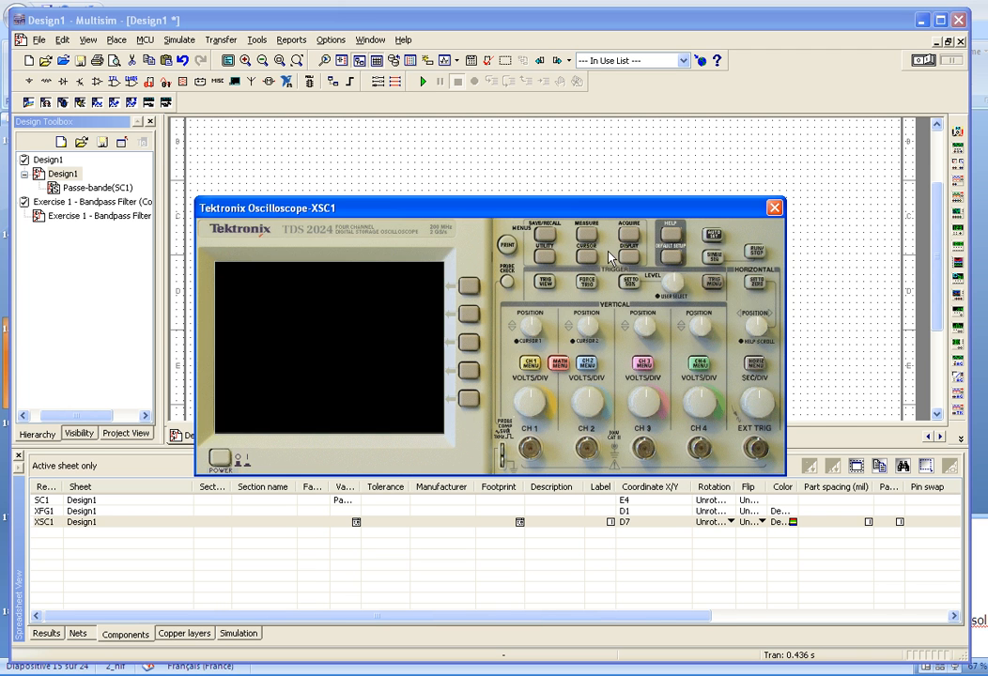
pyautogui.moveTo(572, 216); pyautogui.dragTo(751, 27)
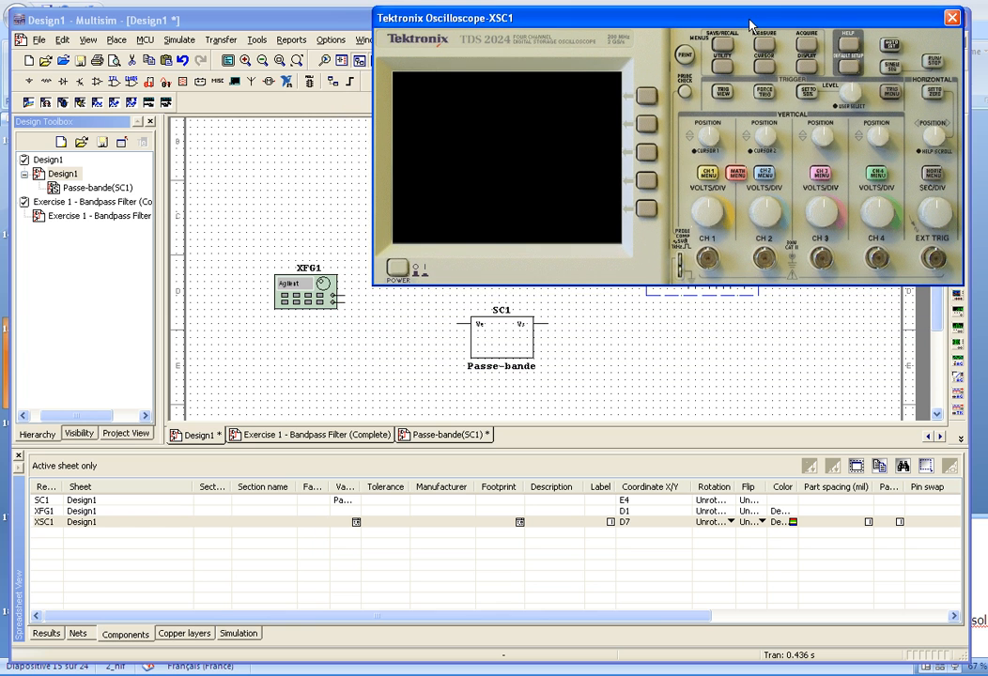
pyautogui.doubleClick(319, 289)
pyautogui.moveTo(338, 252); pyautogui.dragTo(110, 401)
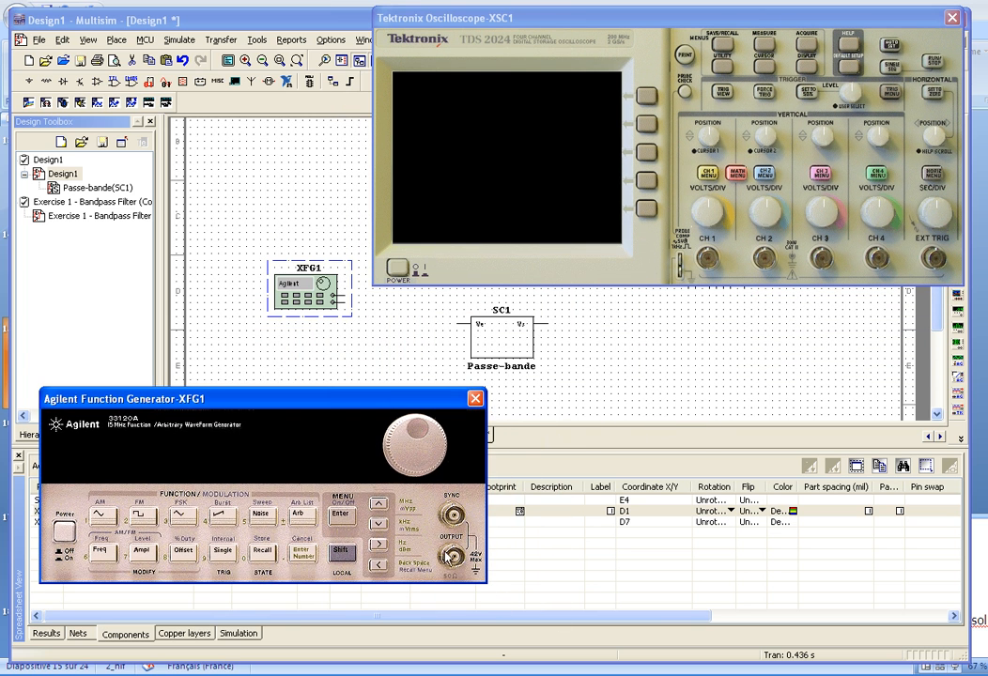
pyautogui.moveTo(713, 17); pyautogui.dragTo(715, 355)
pyautogui.moveTo(352, 399); pyautogui.dragTo(309, 437)
# Move the Passe-bande subcircuit and the function generator up so their terminals are nearly level.
pyautogui.moveTo(502, 324); pyautogui.dragTo(502, 282)
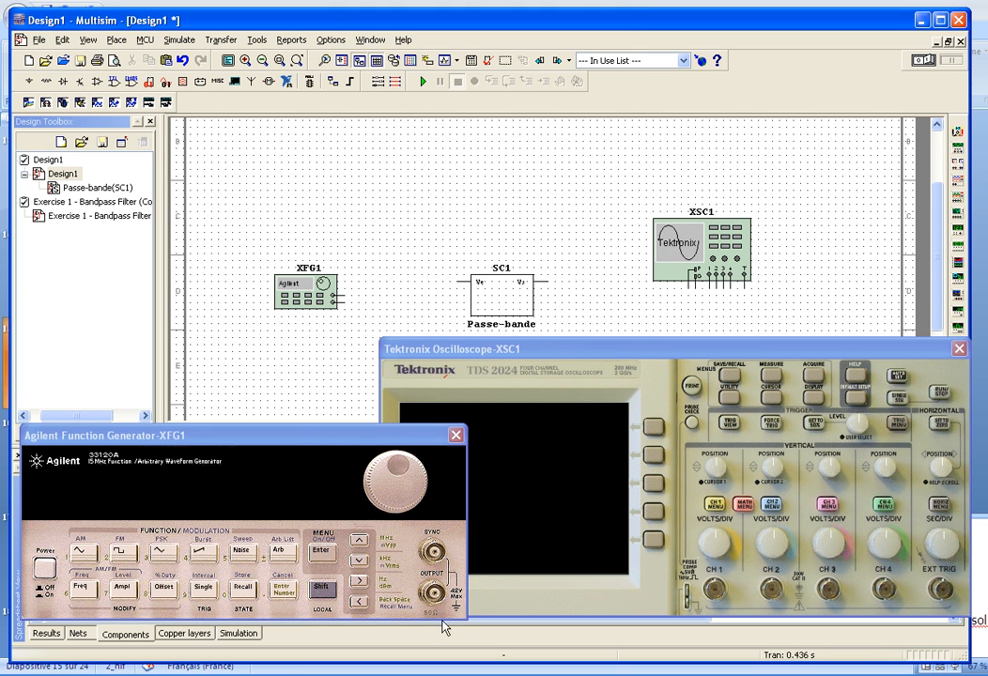
pyautogui.moveTo(322, 308); pyautogui.dragTo(322, 294)
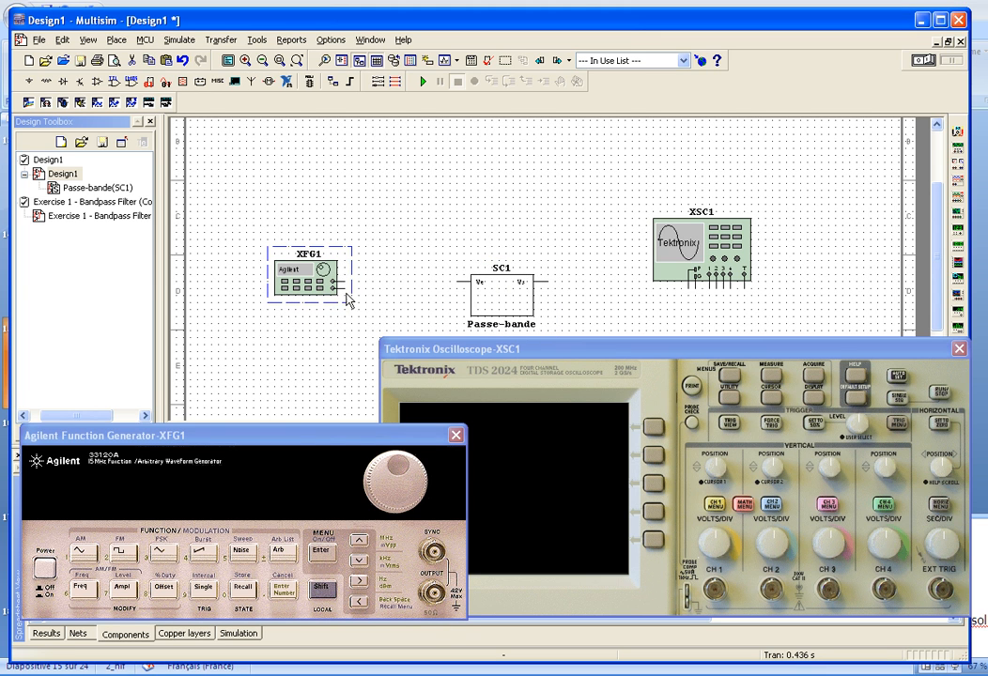
pyautogui.click(388, 306)
# Wire the generator's output to Ve and oscilloscope channel 1, and wire Vs to oscilloscope channel 2.
pyautogui.click(345, 288)
pyautogui.click(458, 282)
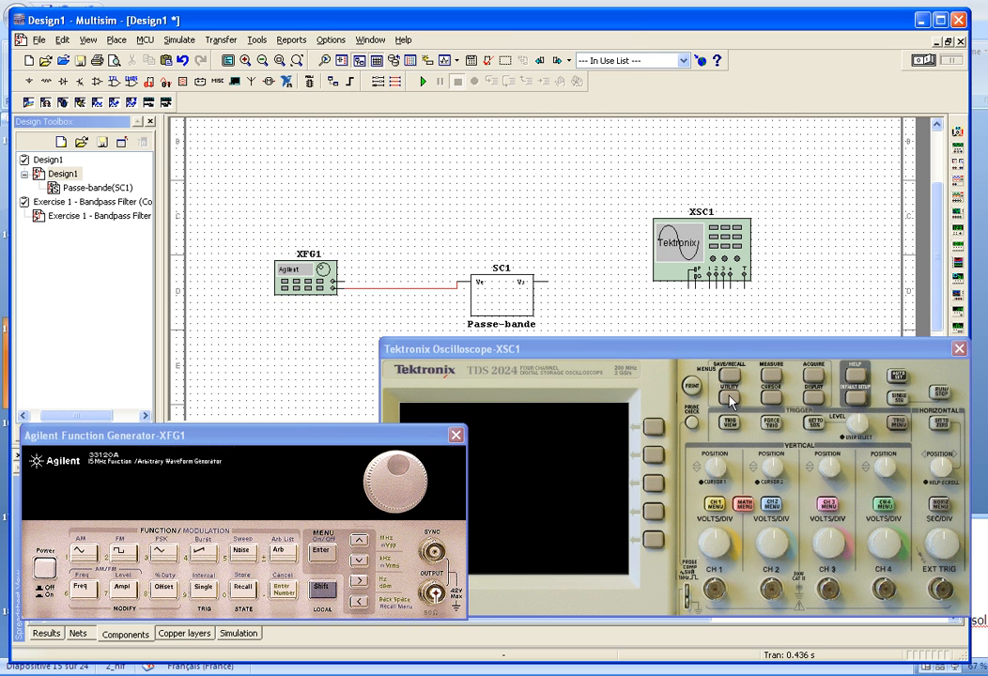
pyautogui.click(710, 287)
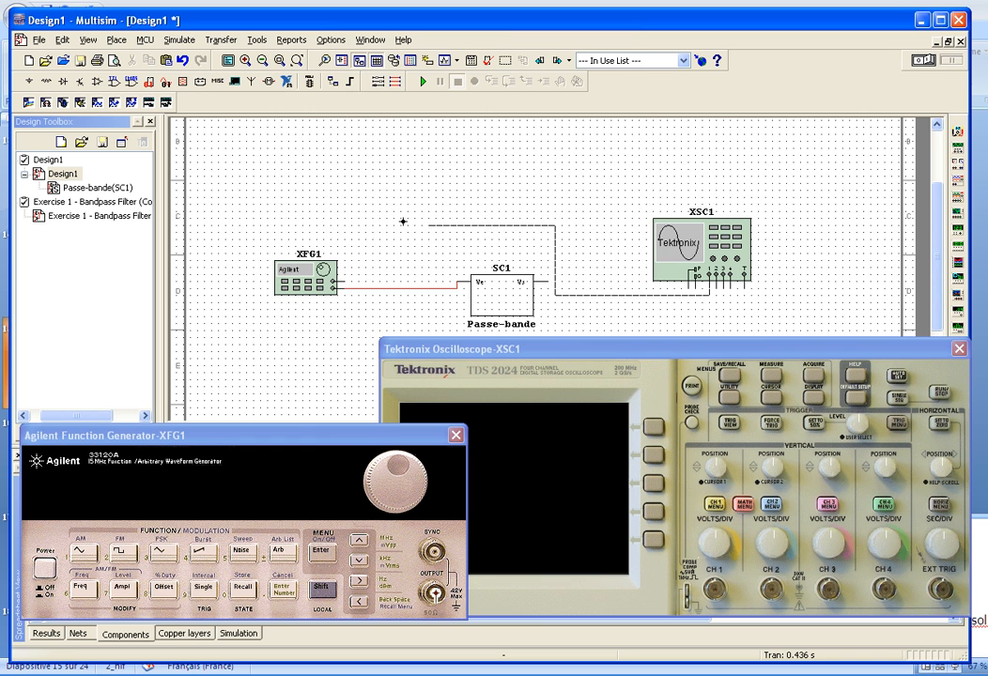
pyautogui.click(414, 284)
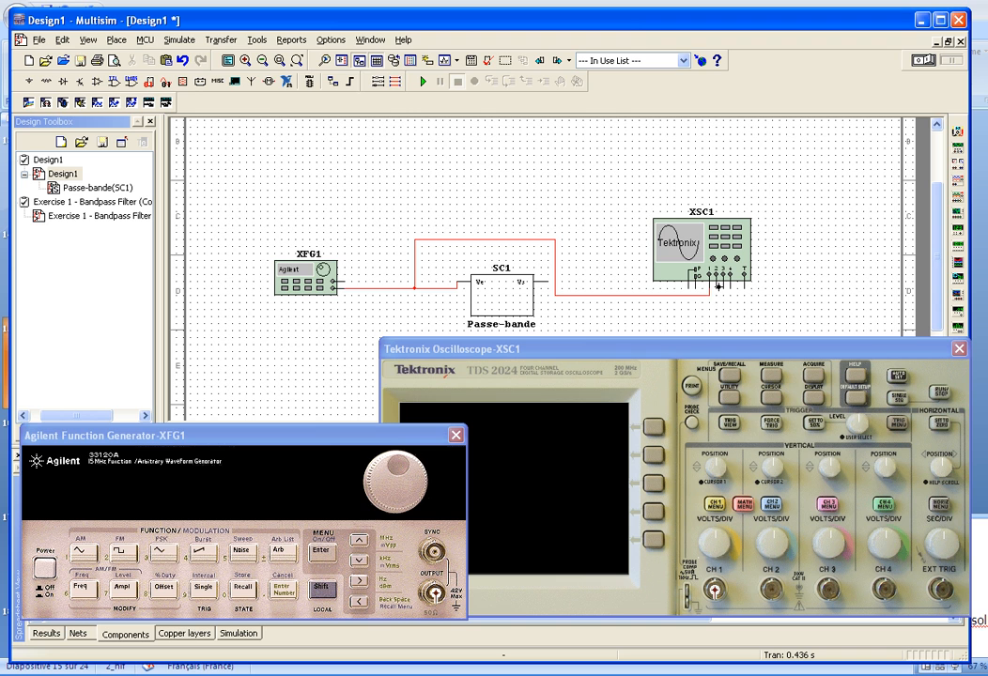
pyautogui.click(546, 286)
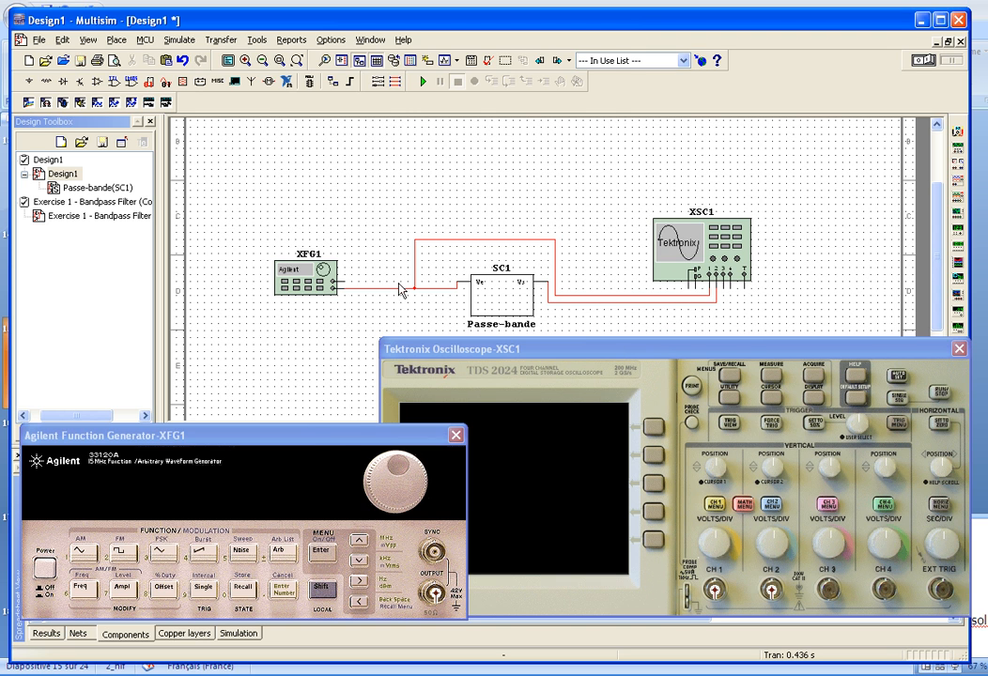
# Power on the Agilent function generator and set its amplitude to 1 Vpp.
pyautogui.click(47, 569)
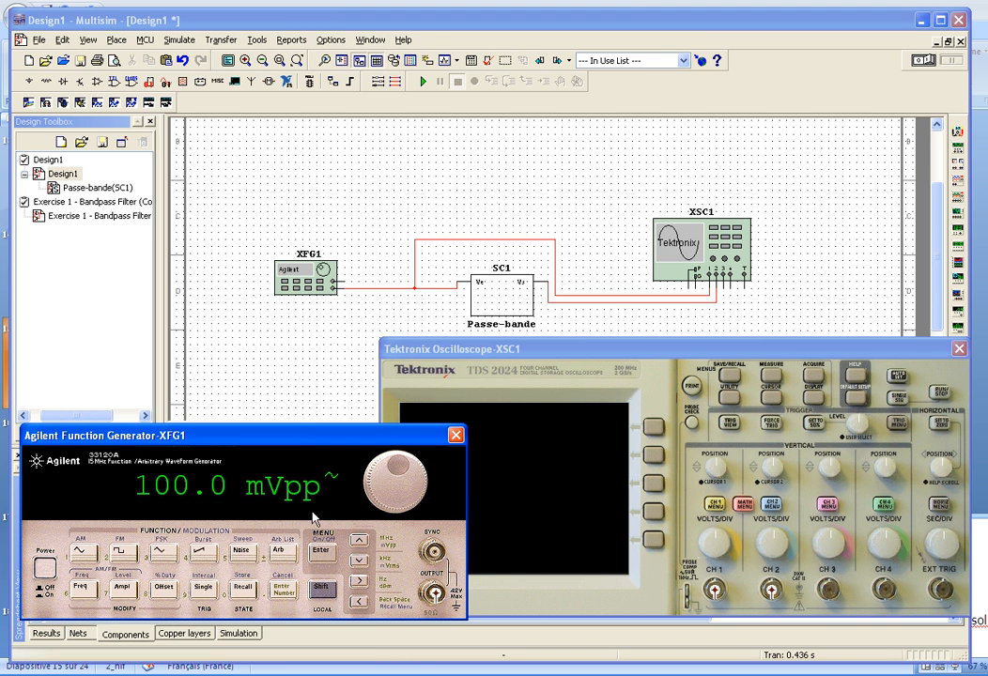
pyautogui.click(357, 584)
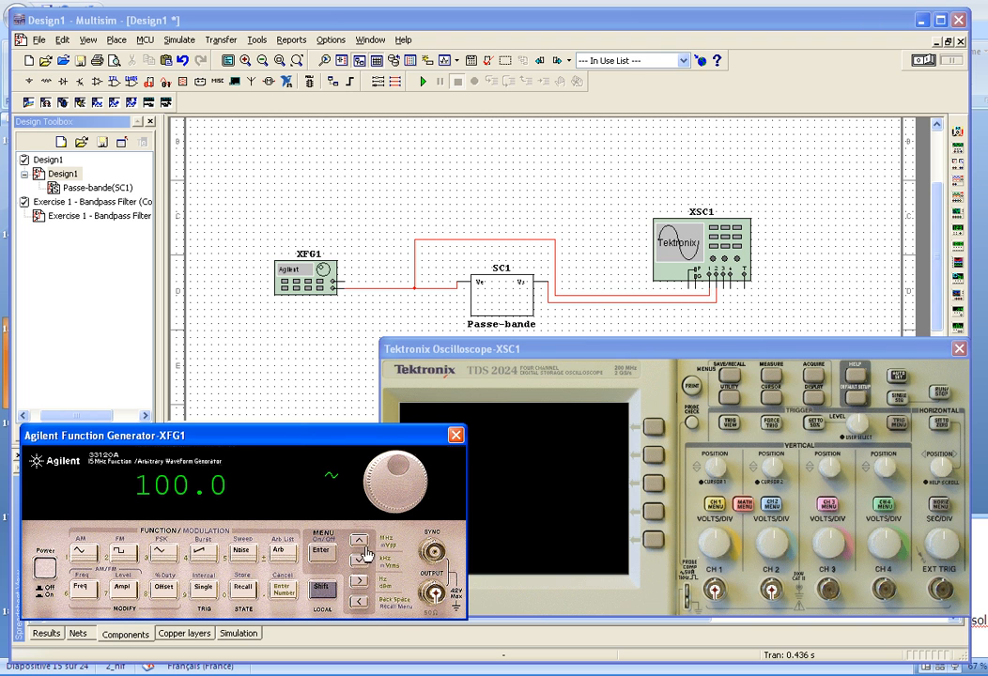
pyautogui.click(361, 541)
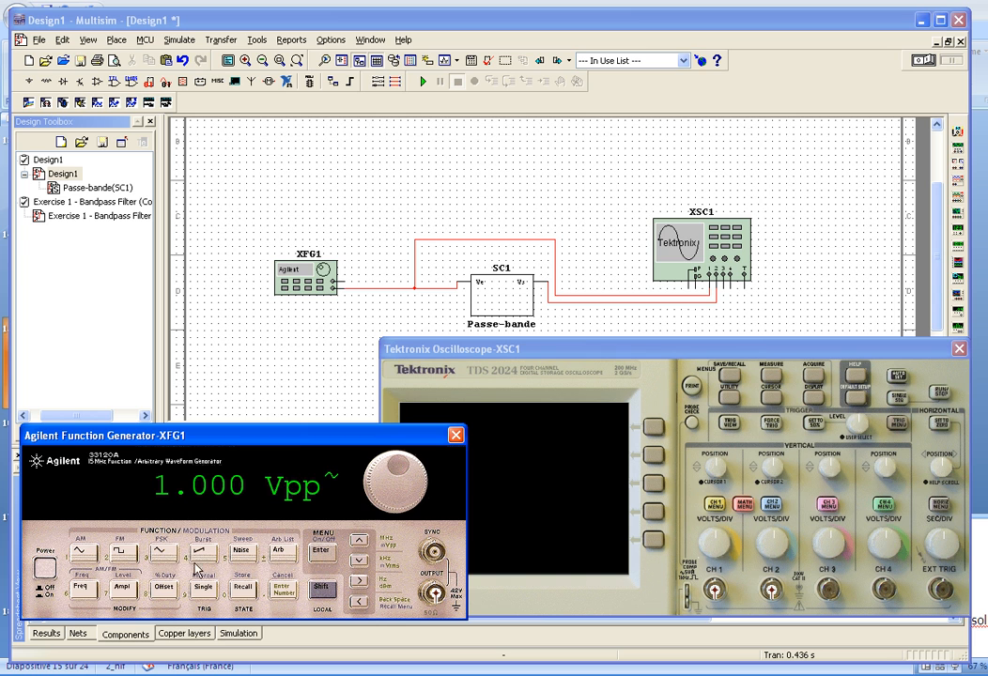
# Set the Agilent function generator's frequency to 100 Hz.
pyautogui.click(83, 589)
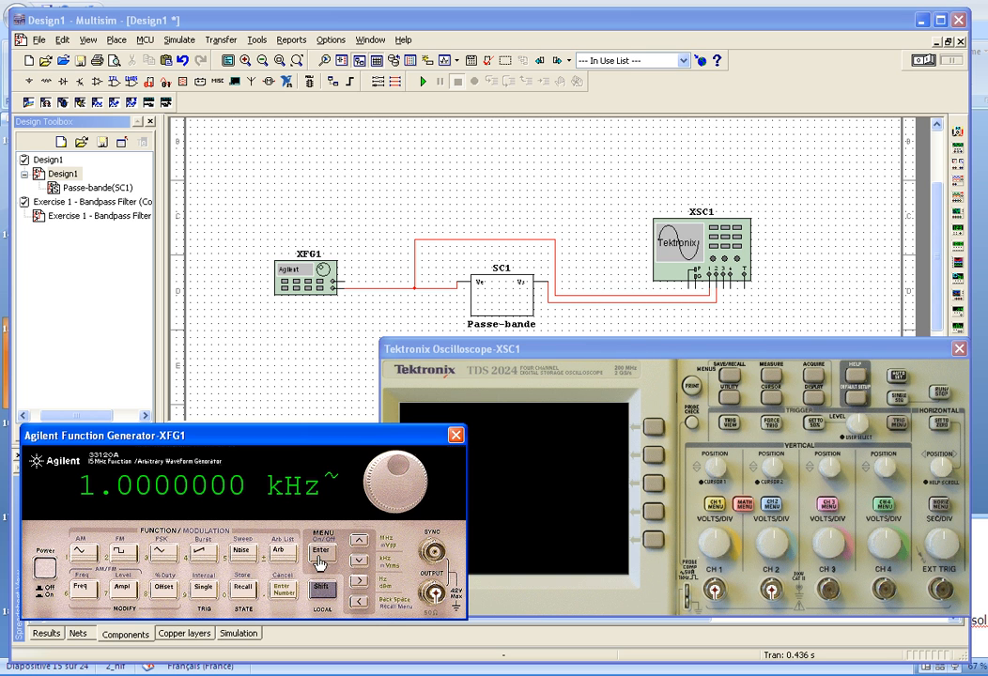
pyautogui.click(361, 587)
pyautogui.click(362, 588)
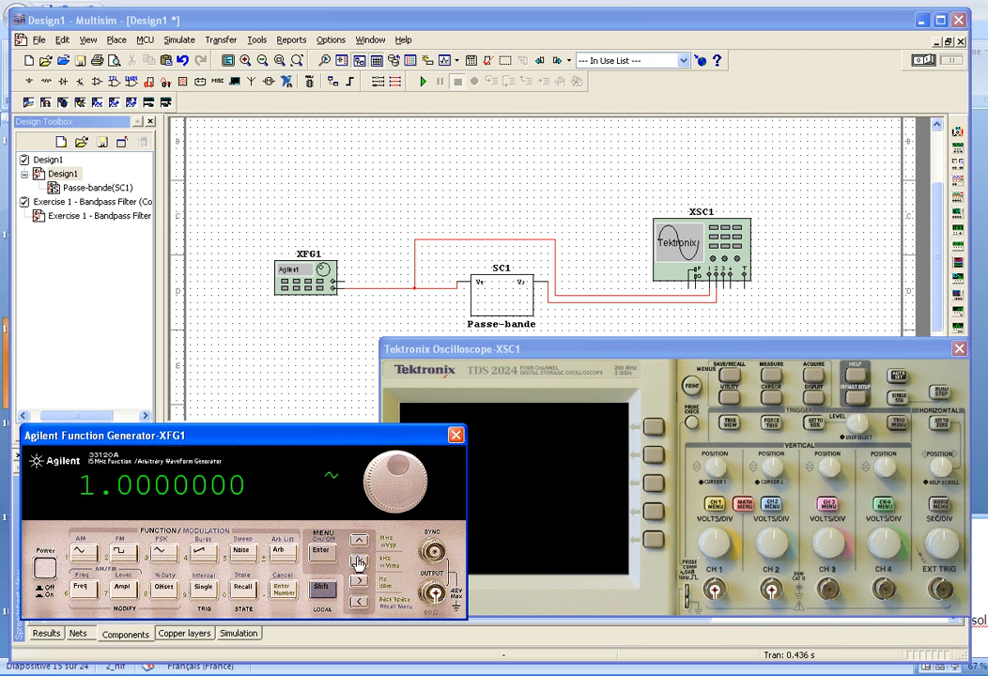
pyautogui.click(357, 561)
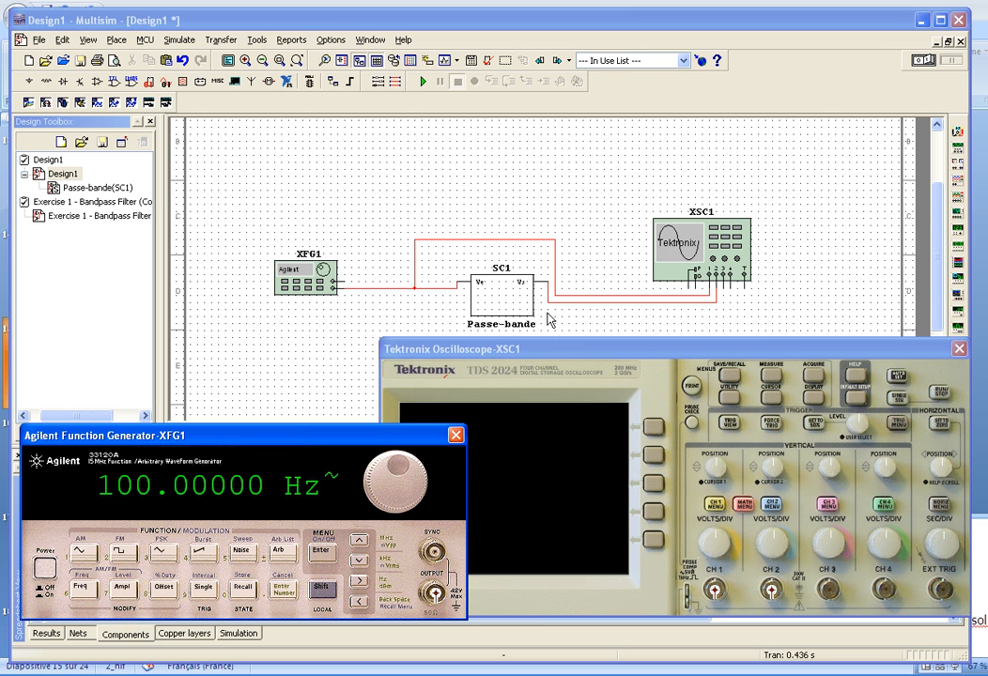
# Power on the Tektronix oscilloscope with channel 2 displayed and run the simulation.
pyautogui.click(558, 349)
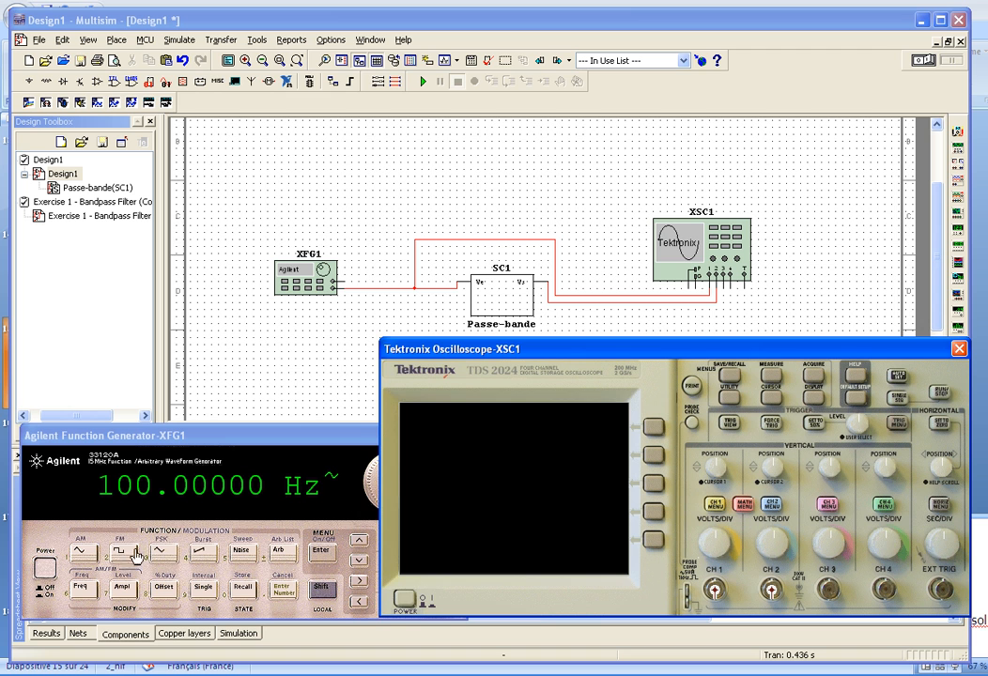
pyautogui.click(405, 606)
pyautogui.moveTo(552, 348); pyautogui.dragTo(530, 364)
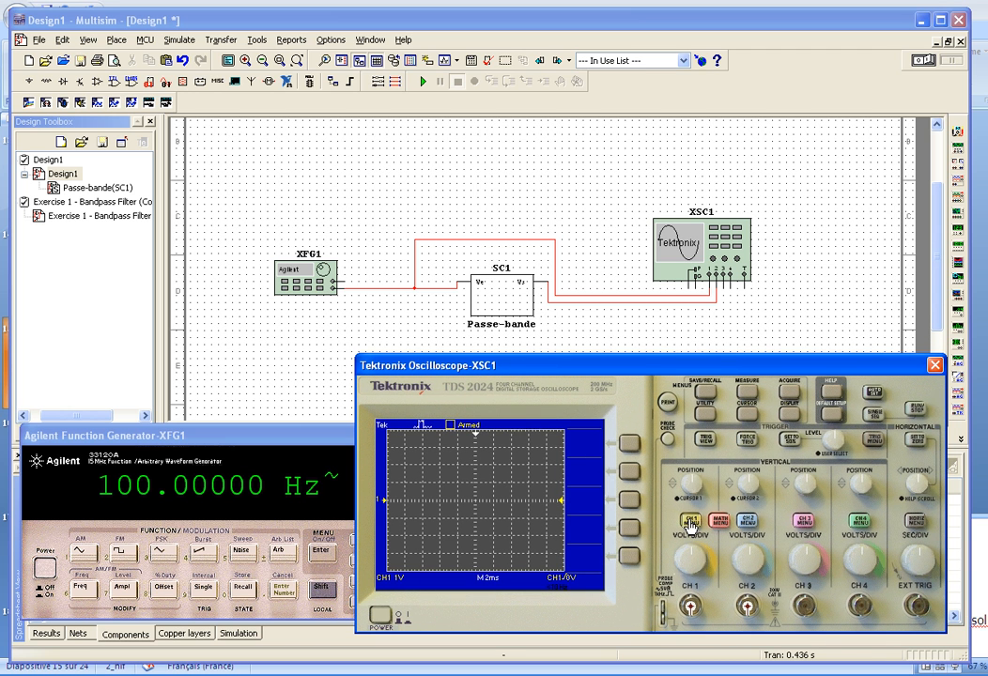
pyautogui.click(746, 520)
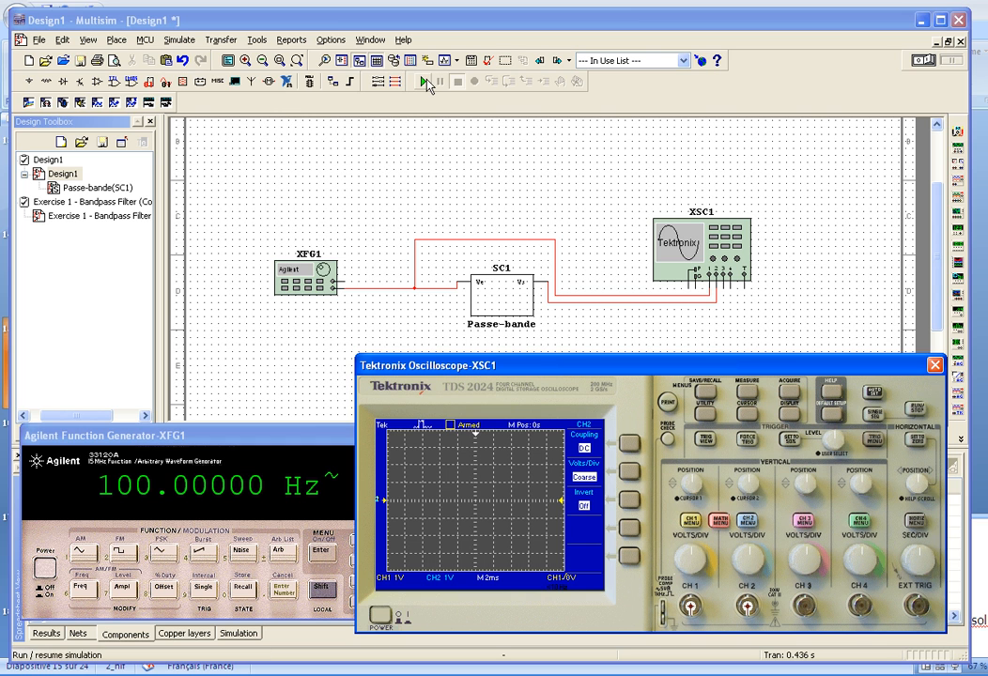
pyautogui.click(428, 81)
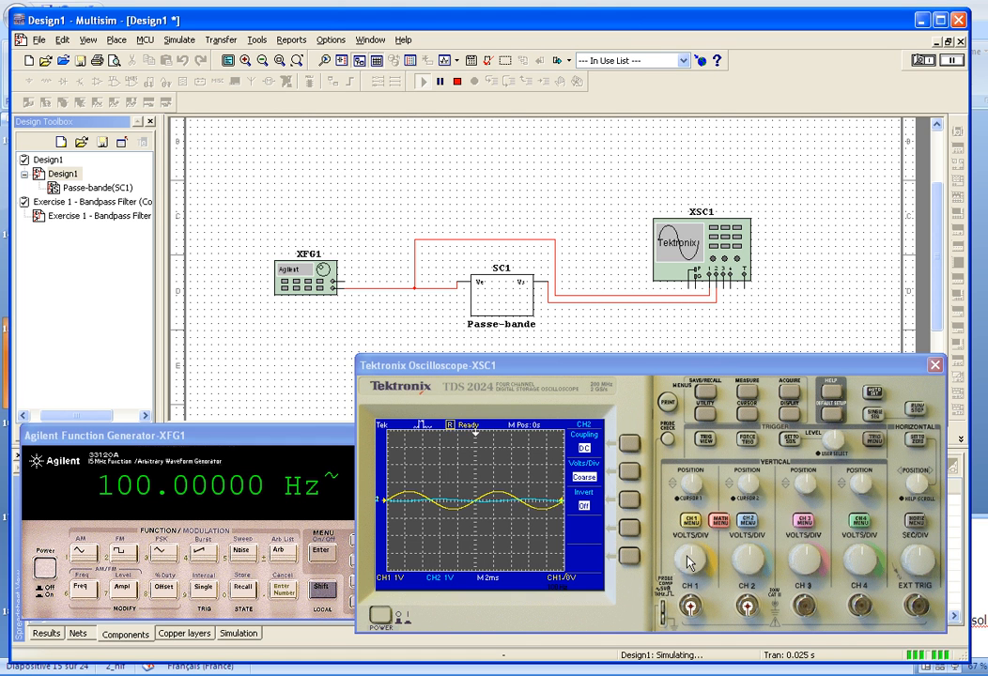
# Display both oscilloscope channels and scale channel 1 to 200 mV and channel 2 to 20 mV per division.
pyautogui.click(691, 522)
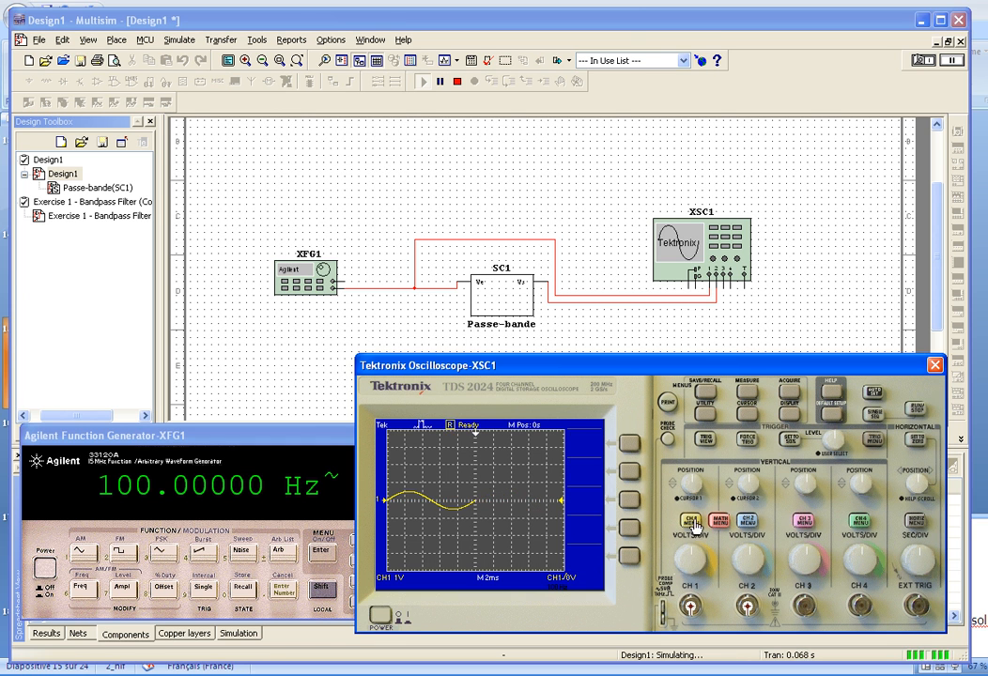
pyautogui.click(748, 522)
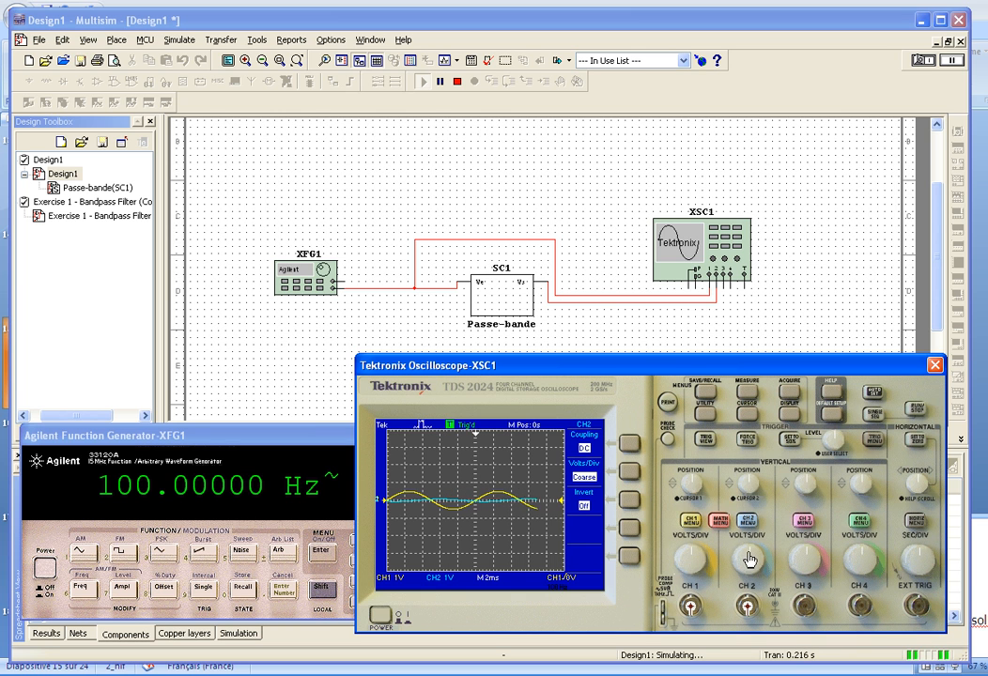
pyautogui.moveTo(758, 559)
pyautogui.mouseDown()
pyautogui.moveTo(737, 552)
pyautogui.moveTo(738, 565)
pyautogui.moveTo(689, 565)
pyautogui.mouseUp()
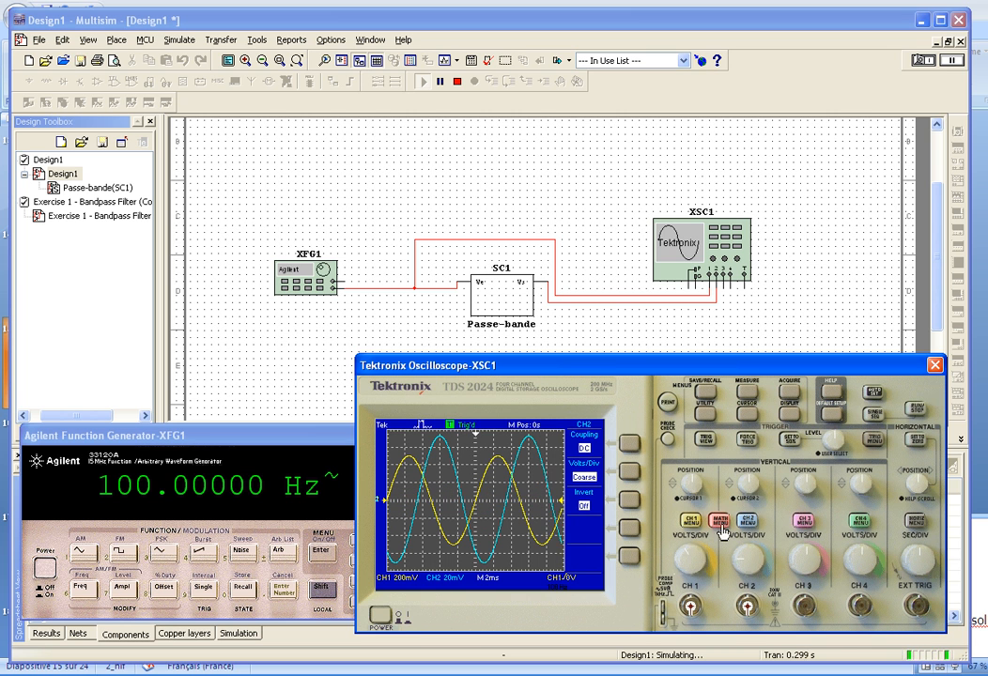
# Display the CH1+CH2 math trace on the Tektronix oscilloscope, and open its print dialog without printing.
pyautogui.click(718, 522)
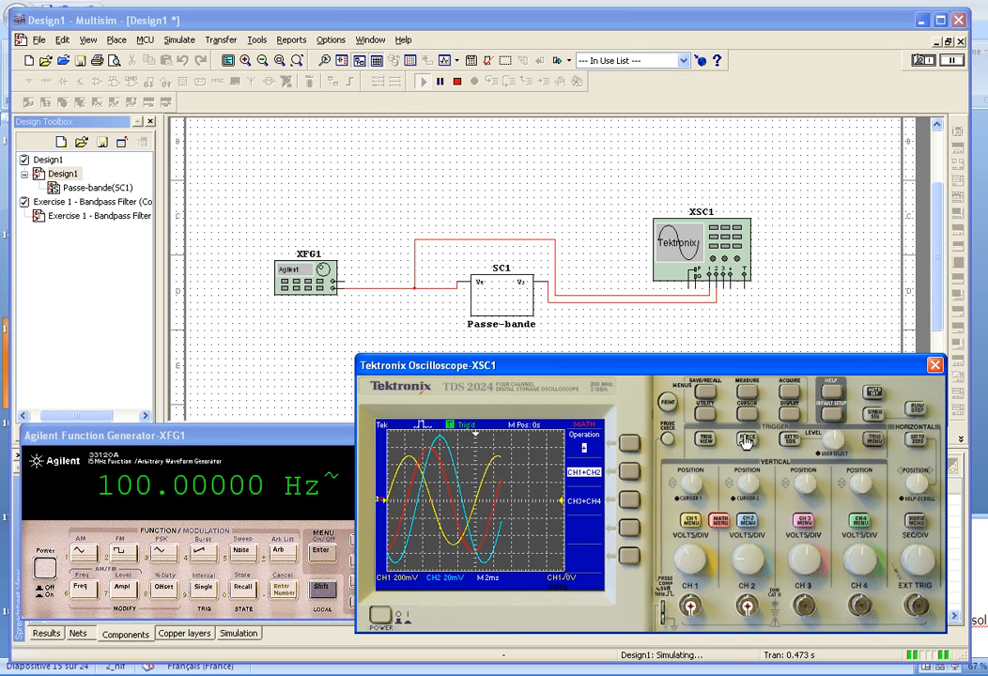
pyautogui.click(669, 404)
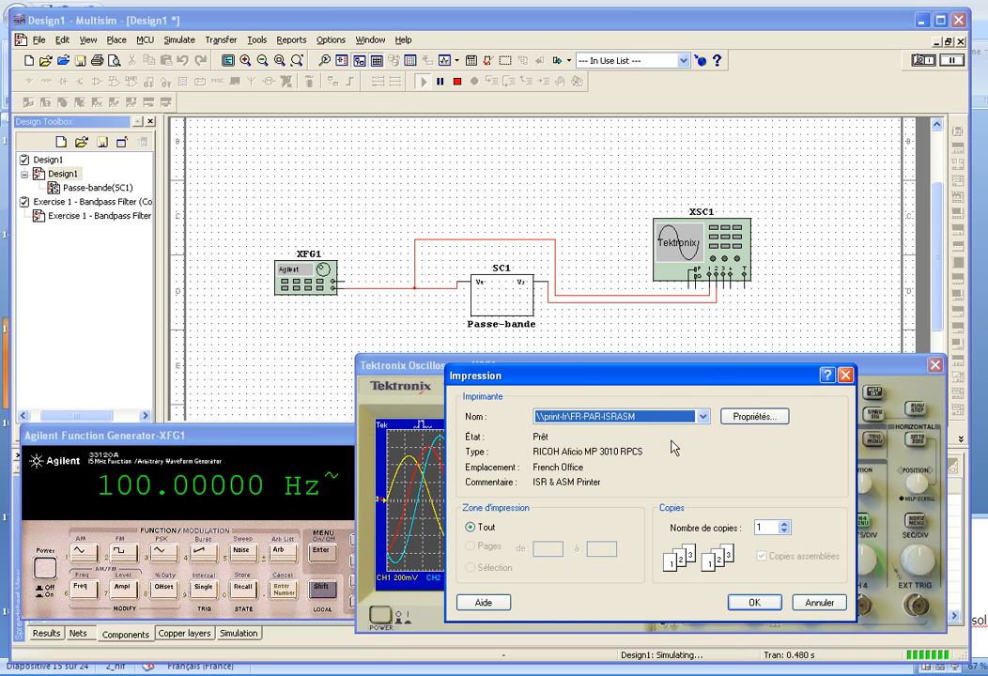
pyautogui.click(818, 603)
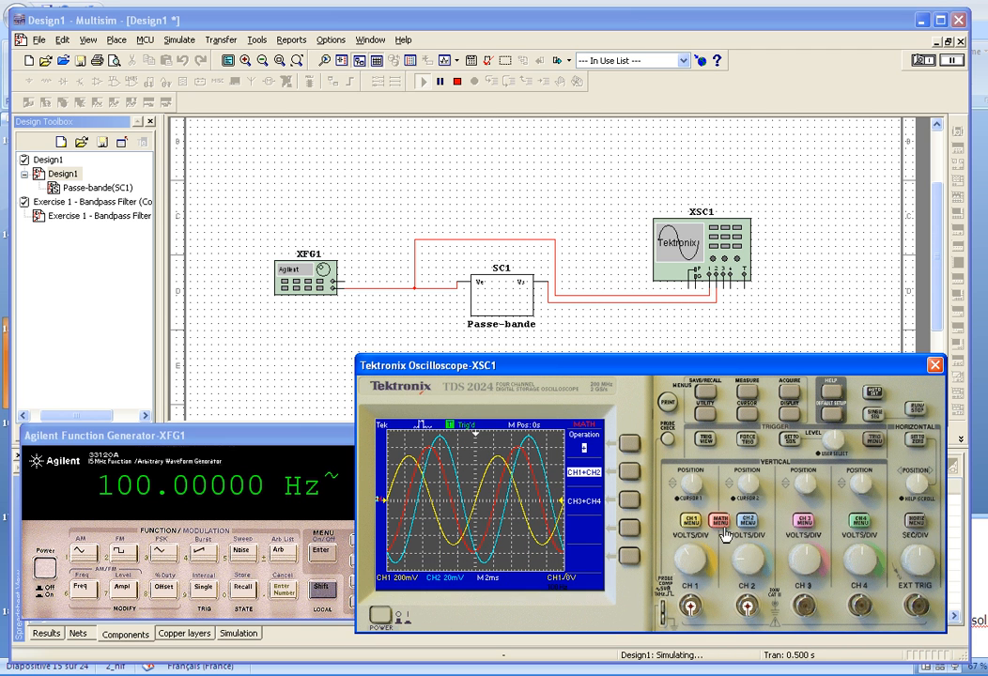
# Stop the simulation and close the Tektronix oscilloscope and Agilent function generator windows.
pyautogui.click(309, 434)
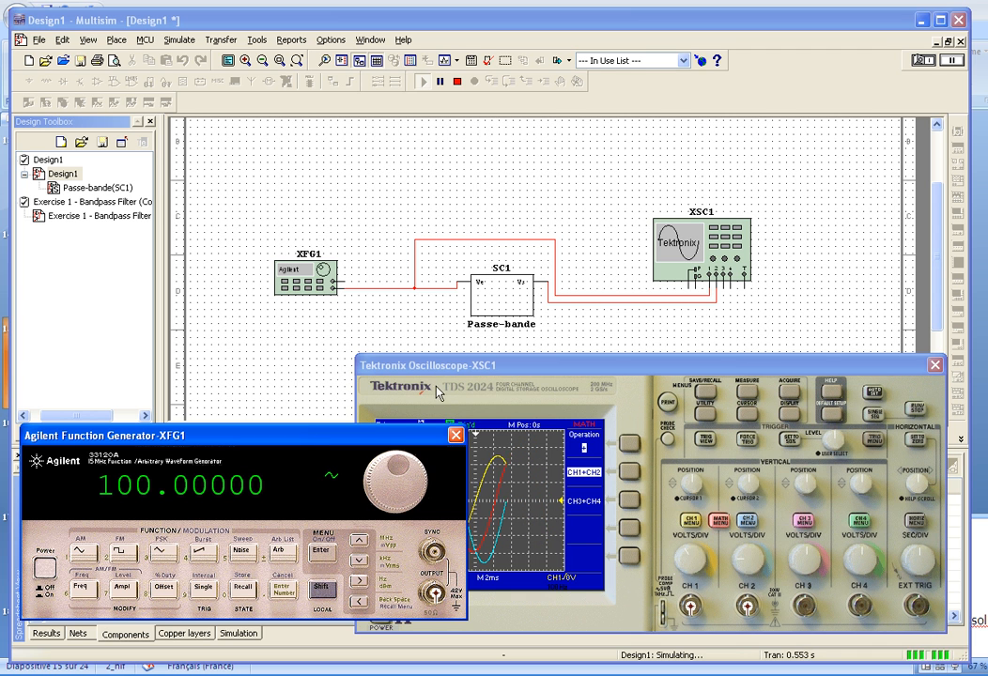
pyautogui.click(455, 347)
pyautogui.click(454, 359)
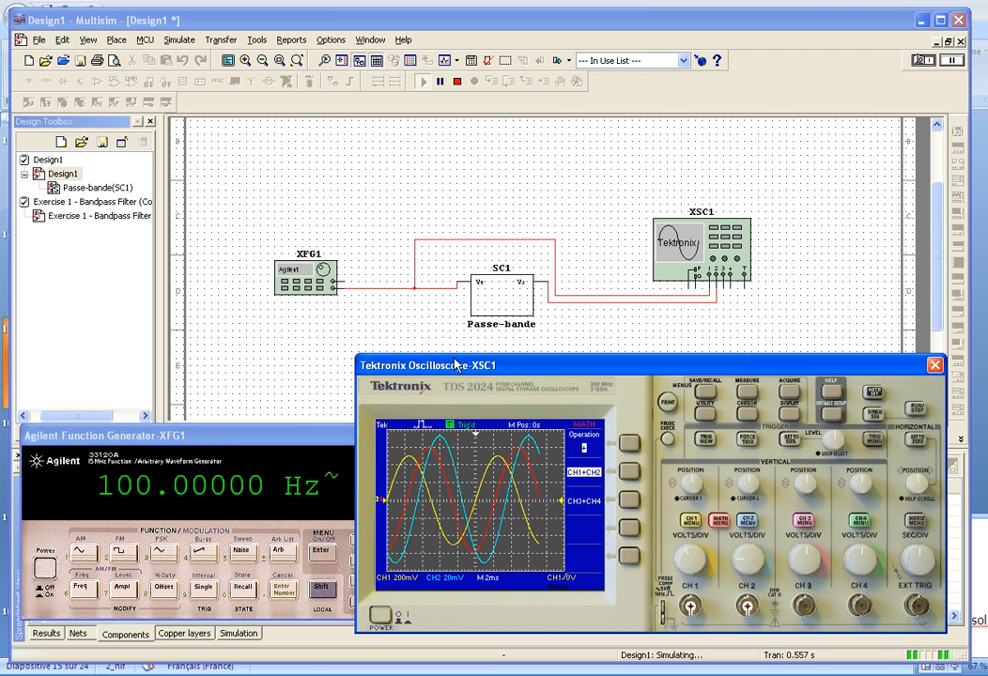
pyautogui.click(455, 83)
pyautogui.click(934, 364)
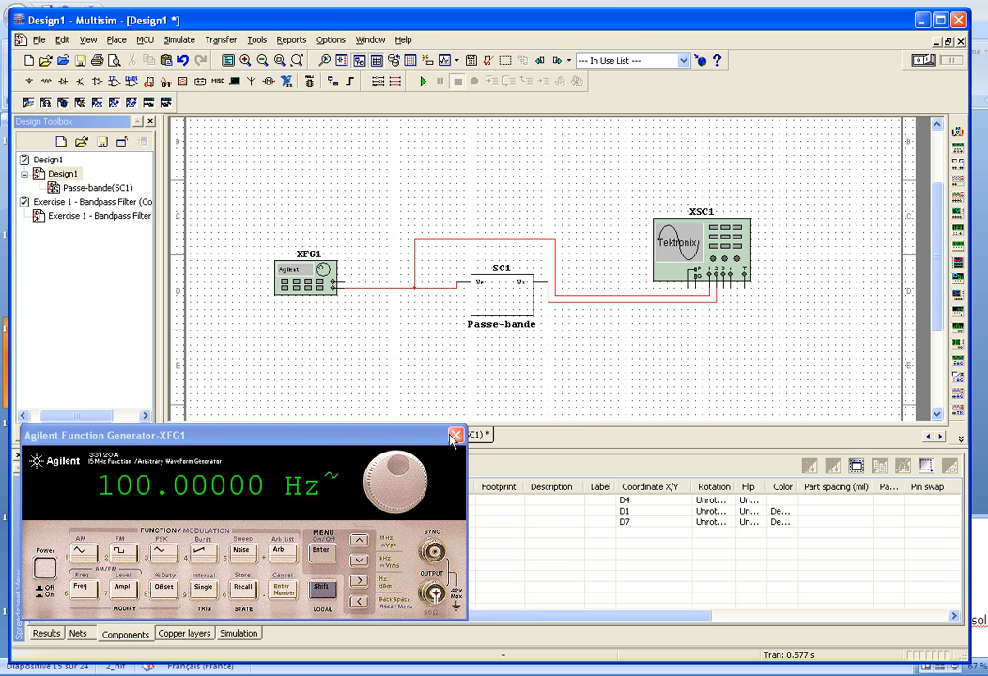
pyautogui.click(454, 438)
pyautogui.click(677, 294)
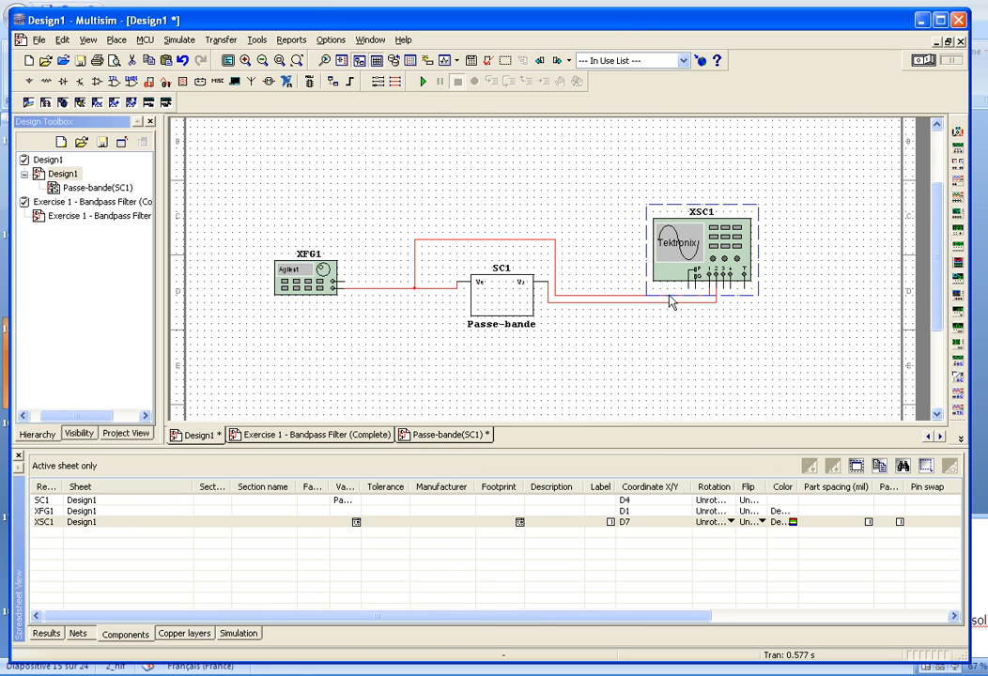
pyautogui.click(882, 375)
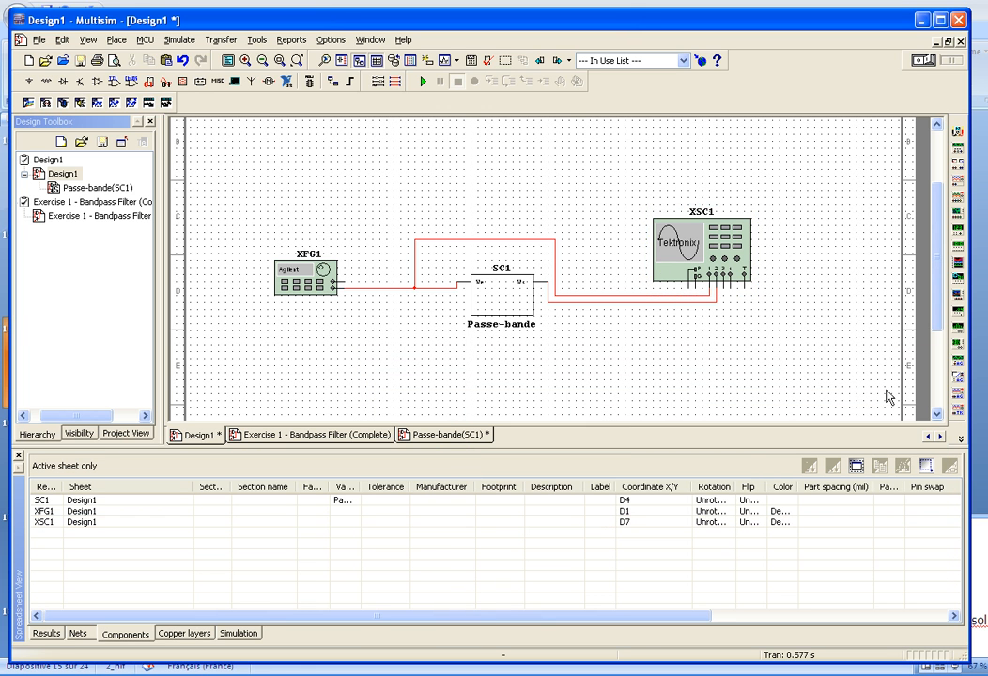
# Place a LabVIEW Streaming Signal Generator above the Passe-bande block, and open its front panel to view the settings.
pyautogui.click(958, 438)
pyautogui.moveTo(960, 474)
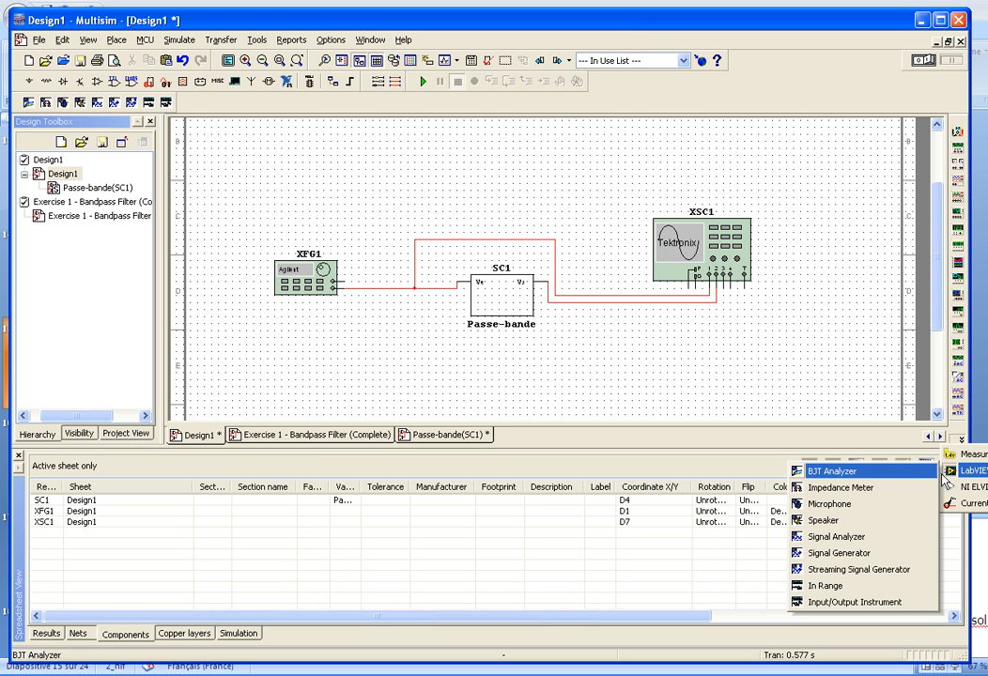
pyautogui.click(867, 578)
pyautogui.click(590, 162)
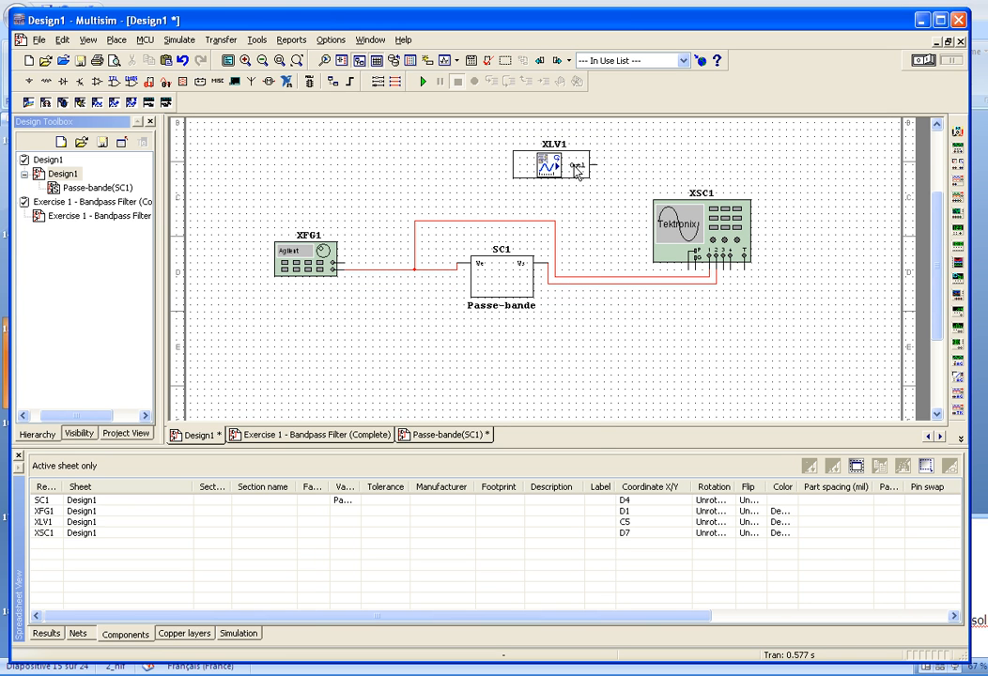
pyautogui.doubleClick(566, 167)
pyautogui.moveTo(495, 202); pyautogui.dragTo(793, 433)
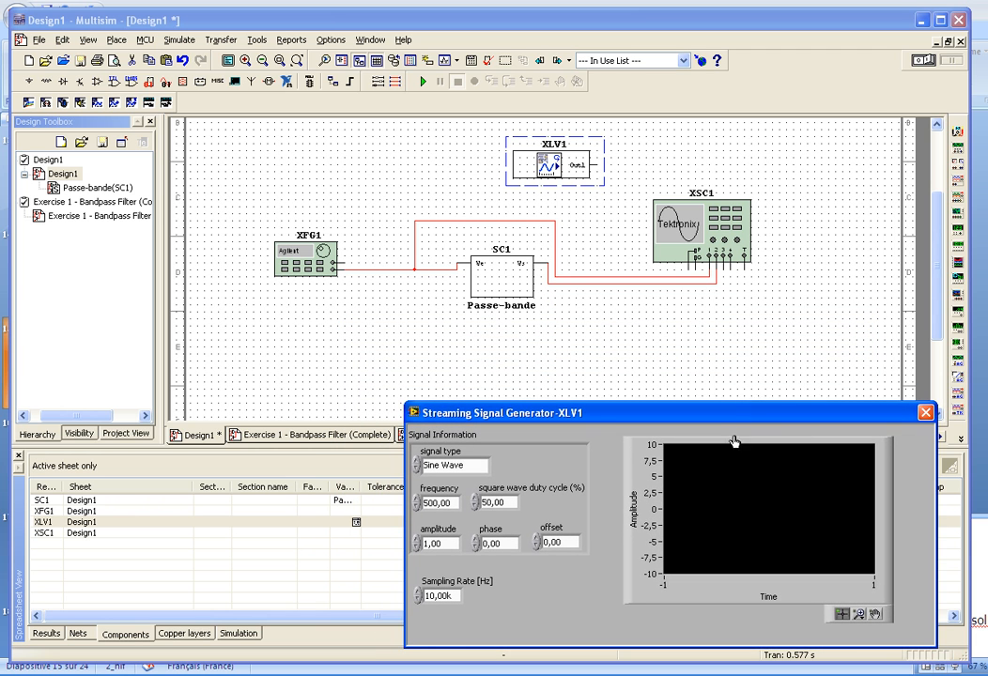
pyautogui.click(924, 411)
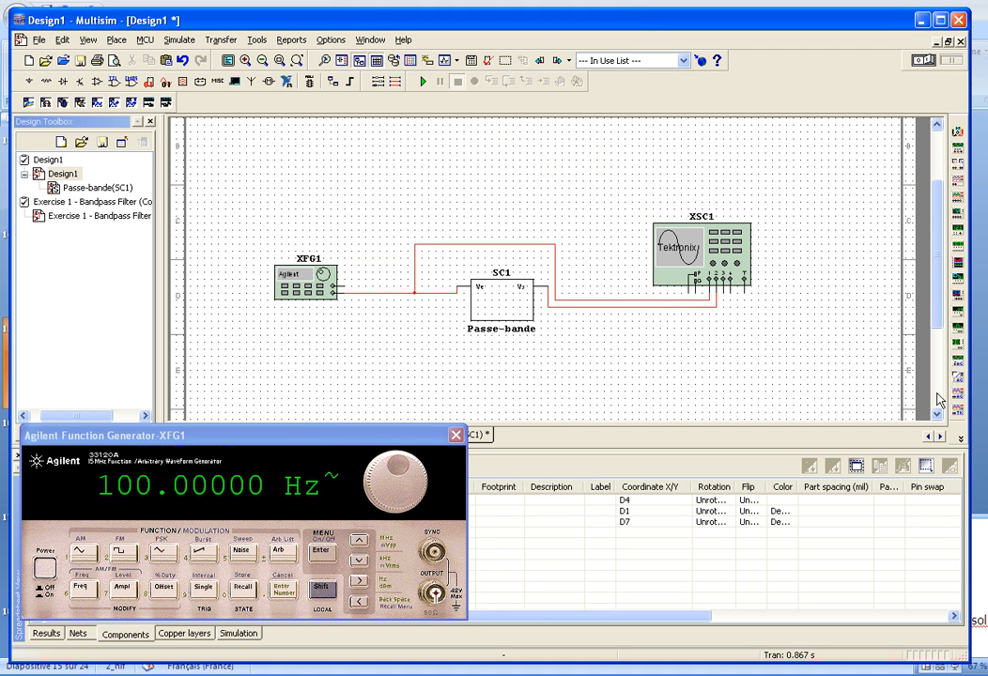
# Place a LabVIEW Signal Analyzer below the Tektronix oscilloscope and open its front panel.
pyautogui.click(960, 438)
pyautogui.moveTo(967, 488)
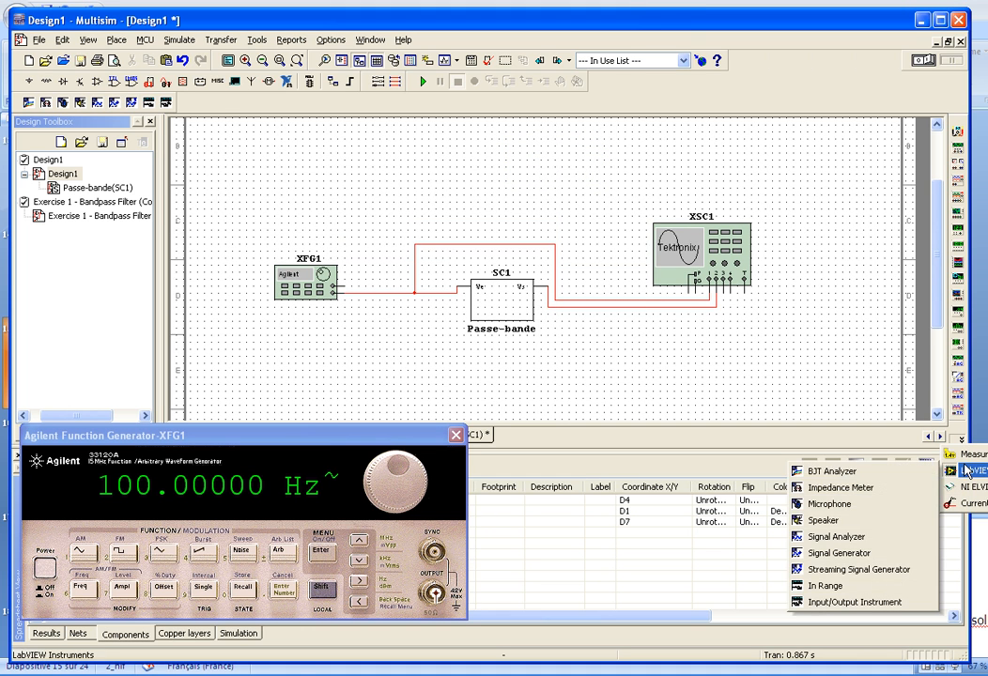
pyautogui.click(835, 536)
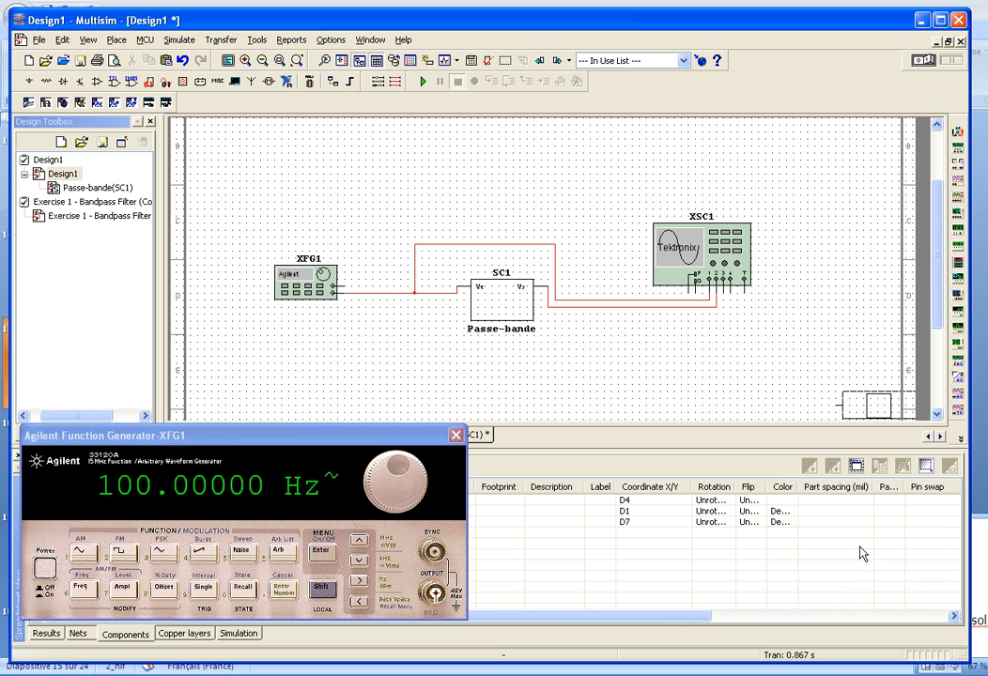
pyautogui.click(744, 342)
pyautogui.doubleClick(744, 340)
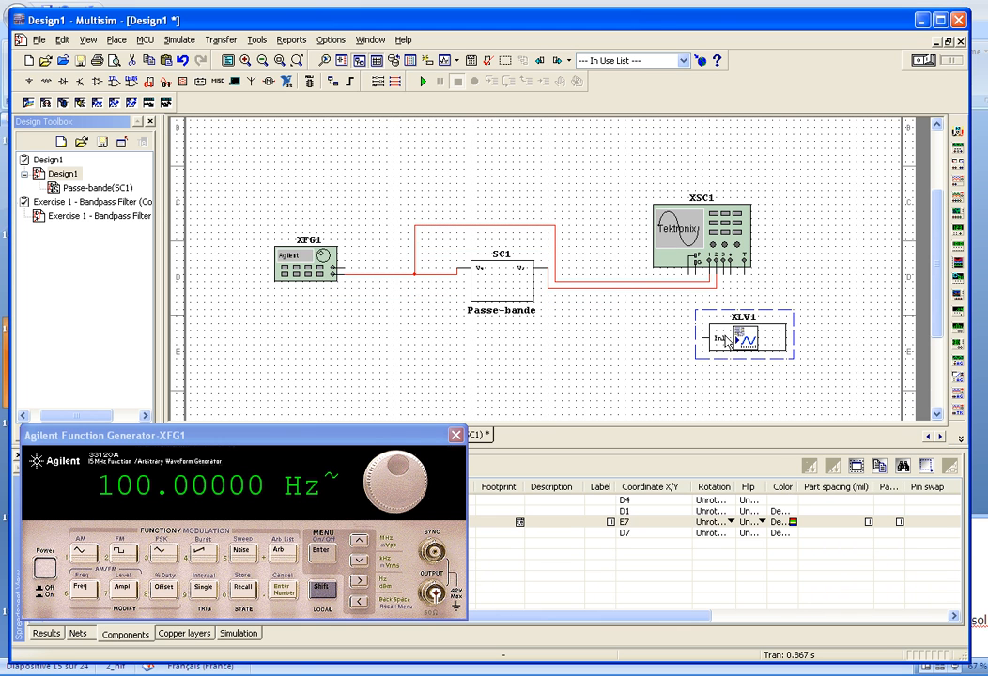
pyautogui.moveTo(337, 139); pyautogui.dragTo(610, 347)
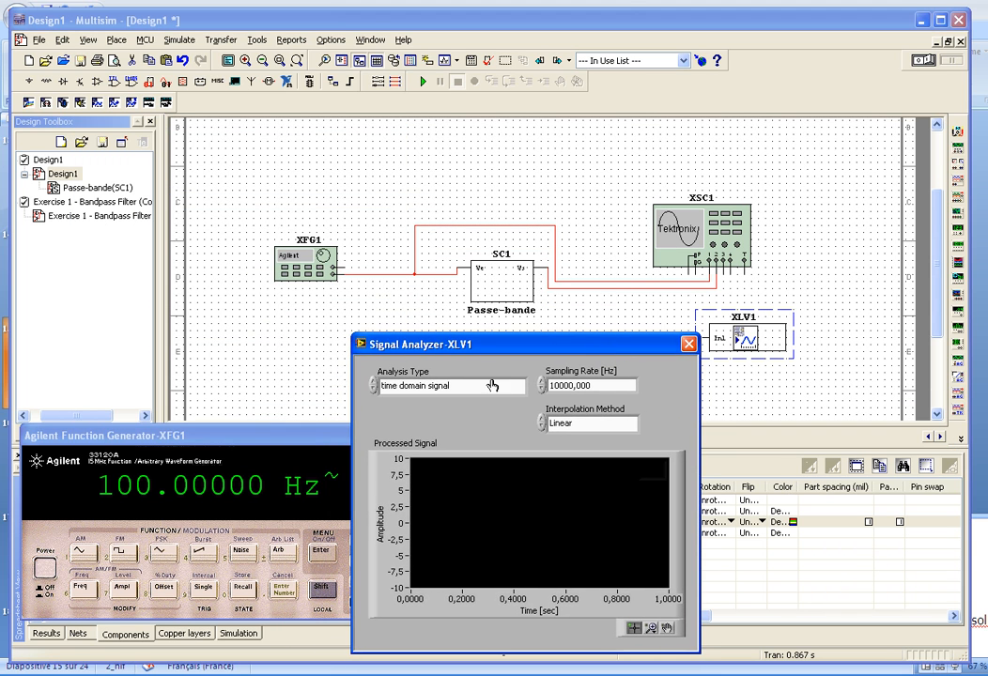
# Wire the Signal Analyzer's input In1 to the net between the Agilent generator's output and the Passe-bande input.
pyautogui.moveTo(425, 337); pyautogui.dragTo(359, 337)
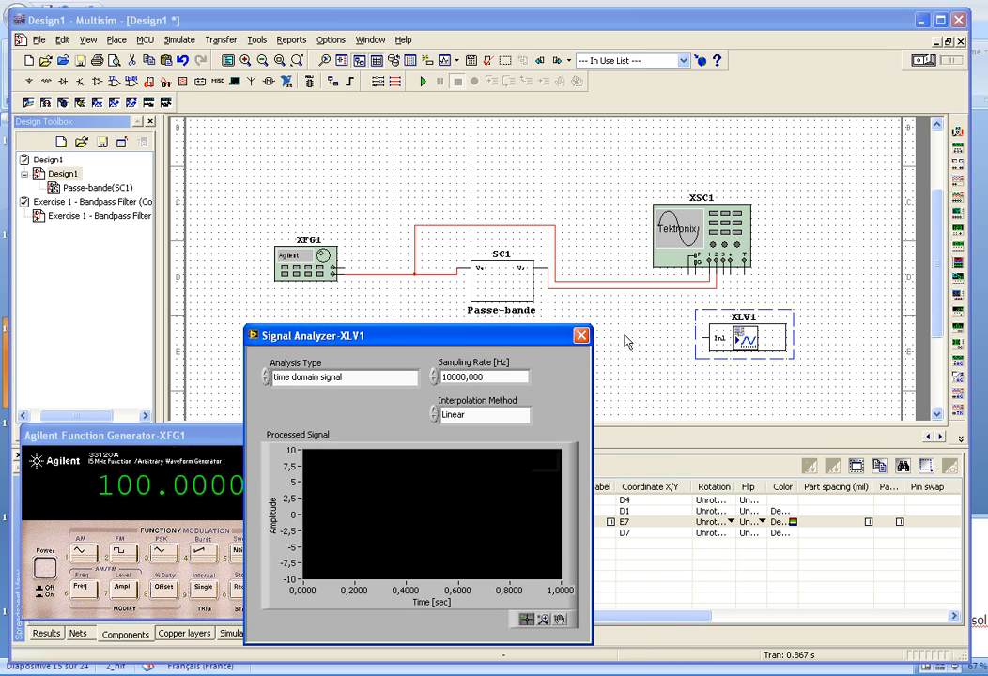
pyautogui.moveTo(553, 335); pyautogui.dragTo(556, 353)
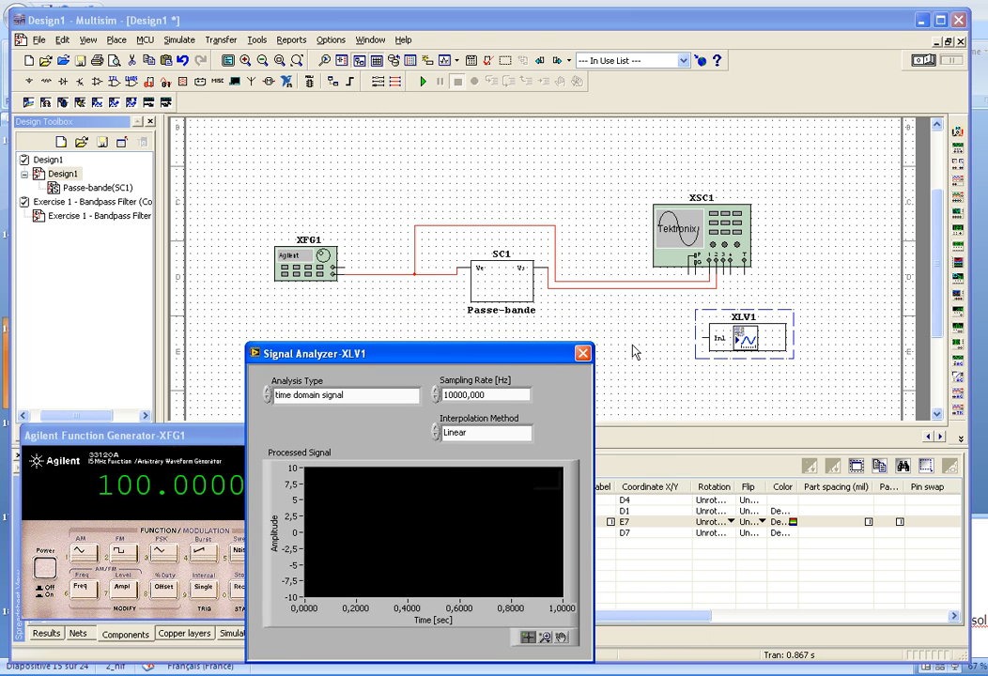
pyautogui.click(692, 344)
pyautogui.click(710, 337)
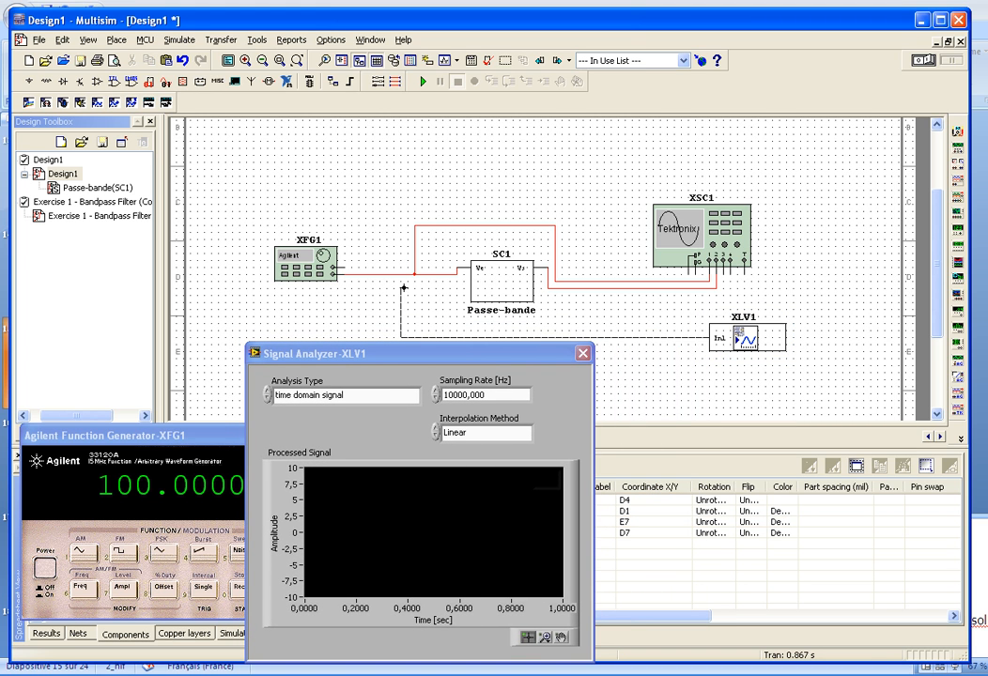
pyautogui.click(401, 274)
pyautogui.moveTo(402, 353); pyautogui.dragTo(617, 347)
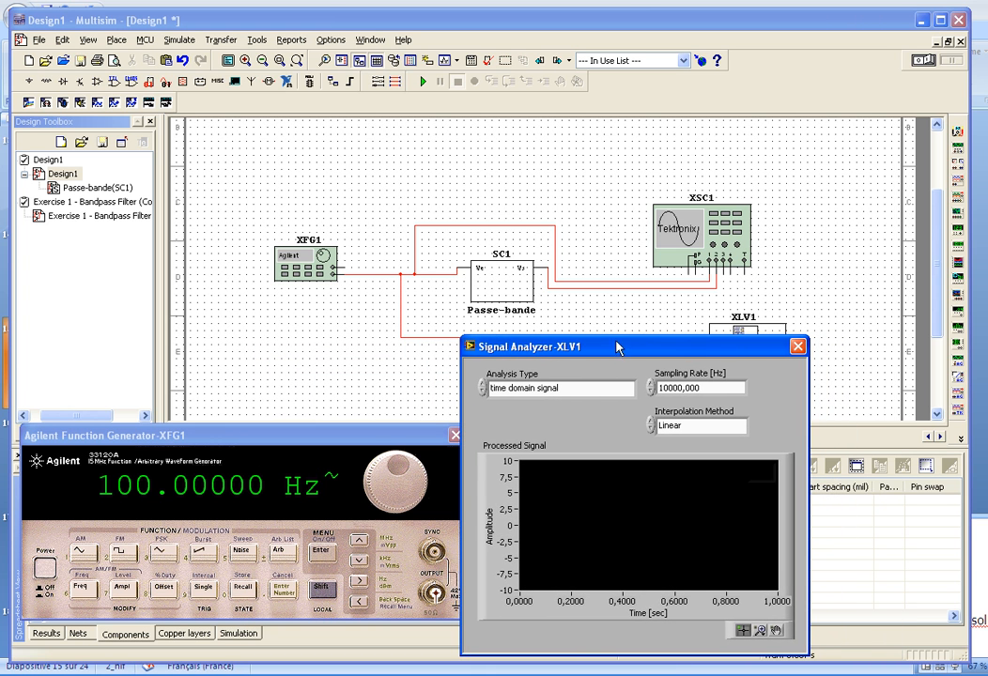
# Run the simulation and set the Signal Analyzer's analysis type to auto power spectrum.
pyautogui.click(422, 81)
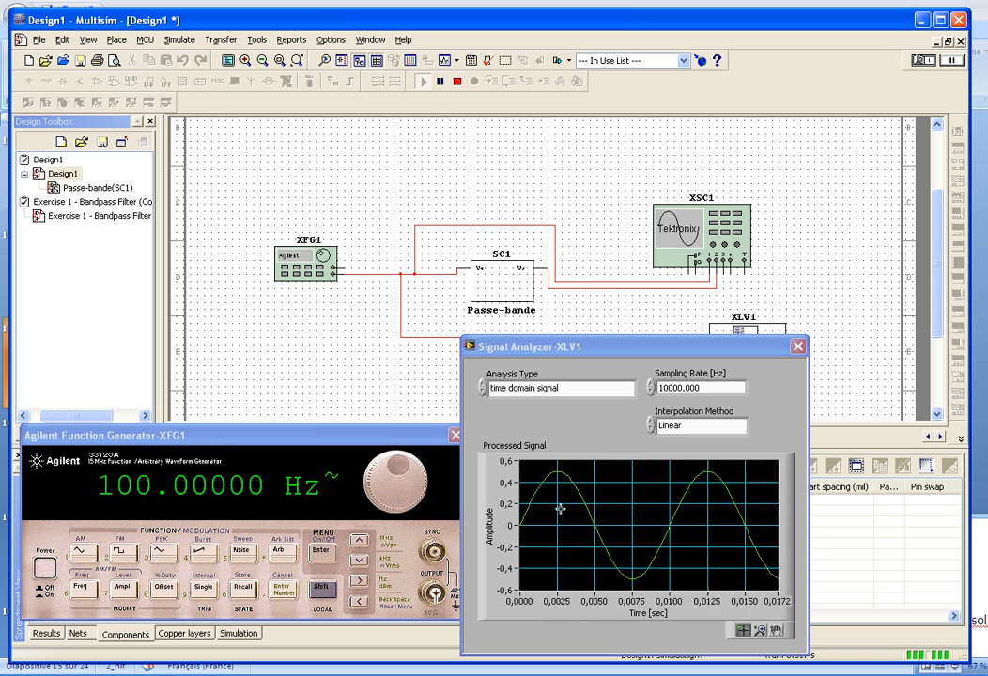
pyautogui.click(482, 384)
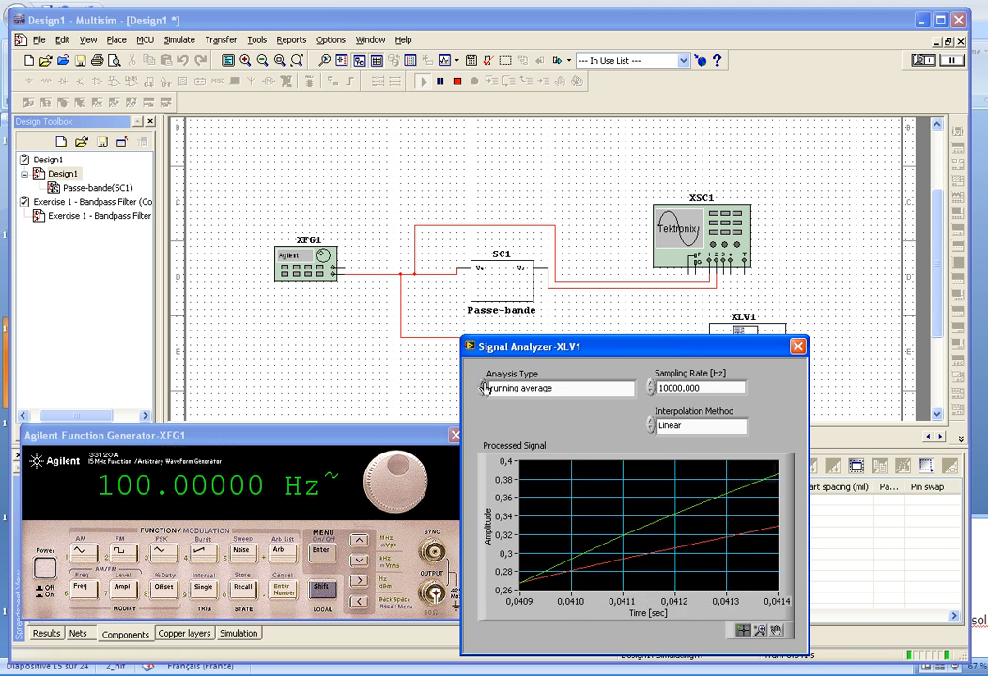
pyautogui.click(482, 385)
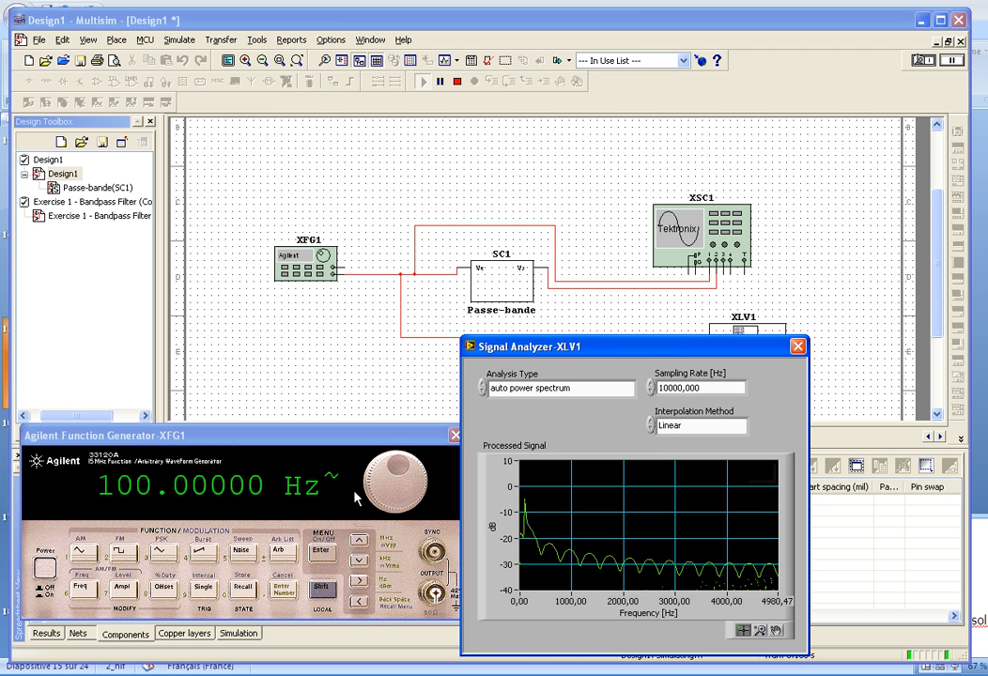
# Set the Agilent function generator's frequency to 1 kHz and view the spectrum in the Signal Analyzer.
pyautogui.click(397, 478)
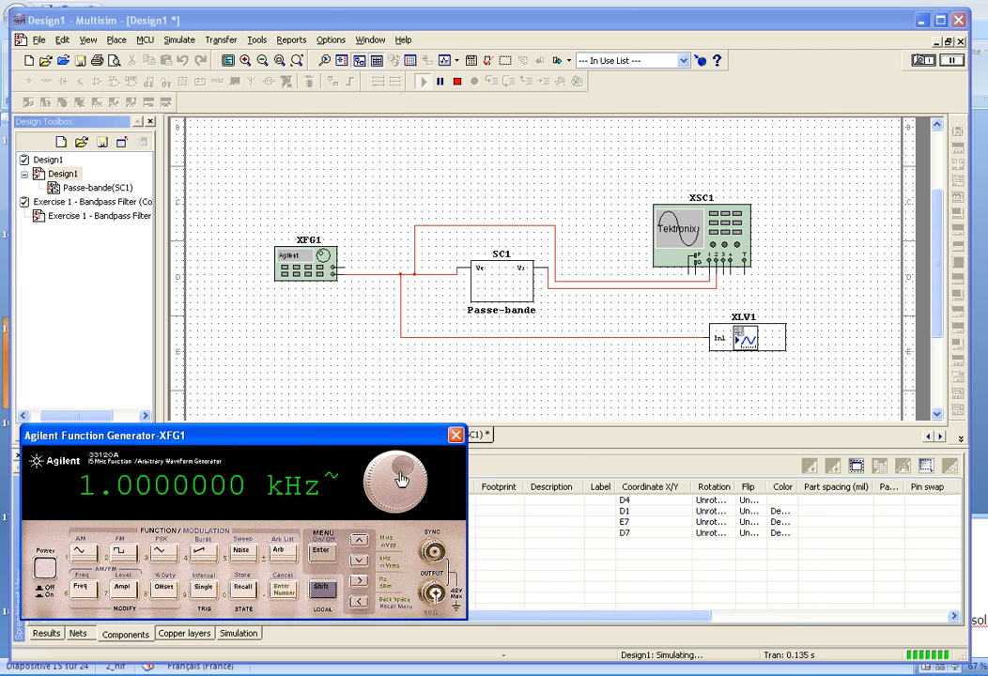
pyautogui.doubleClick(734, 340)
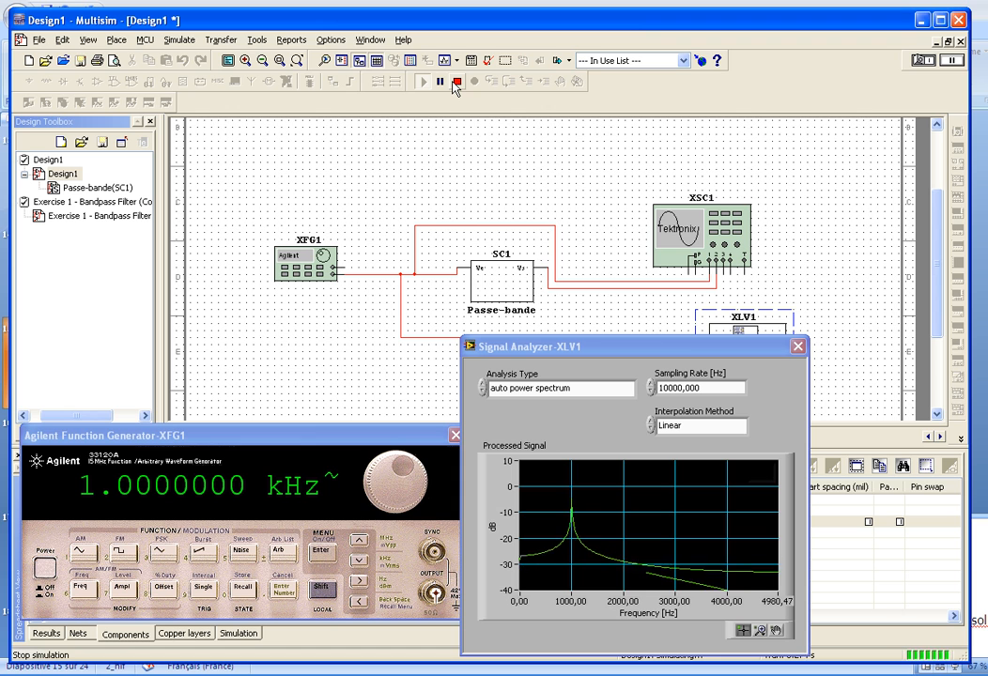
# Stop the simulation and close the Signal Analyzer and Agilent function generator windows.
pyautogui.click(456, 83)
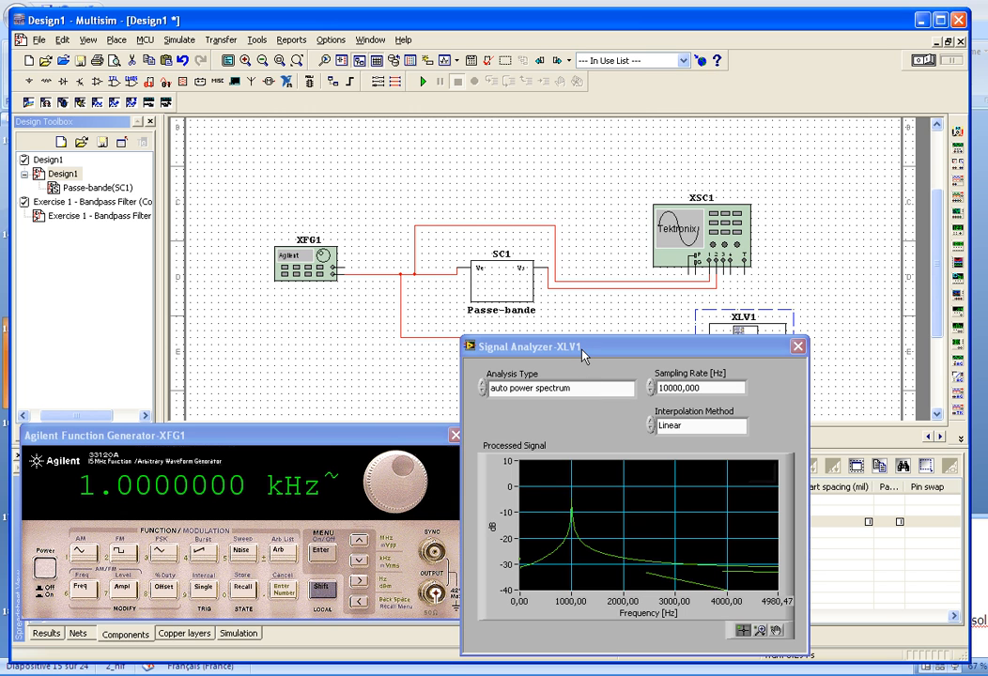
pyautogui.moveTo(582, 355); pyautogui.dragTo(604, 352)
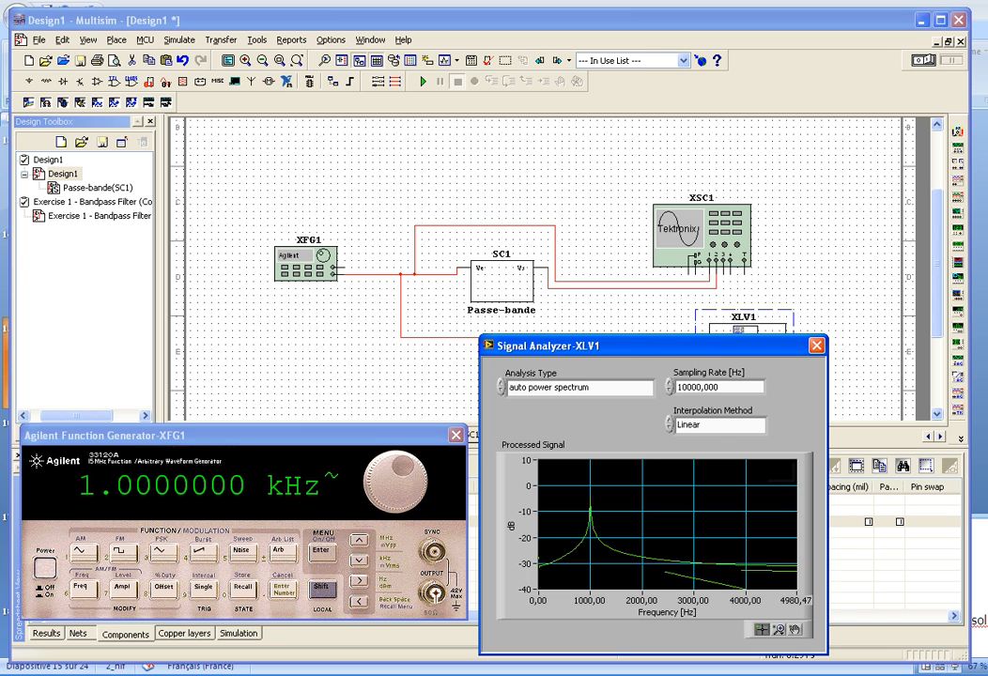
pyautogui.click(817, 345)
pyautogui.doubleClick(748, 338)
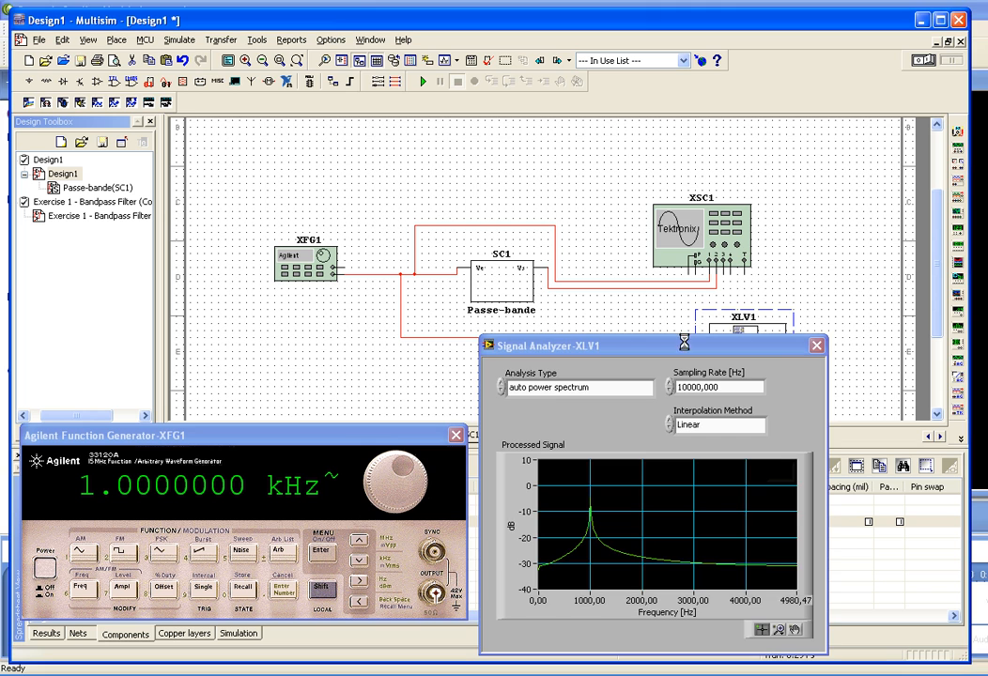
pyautogui.click(815, 346)
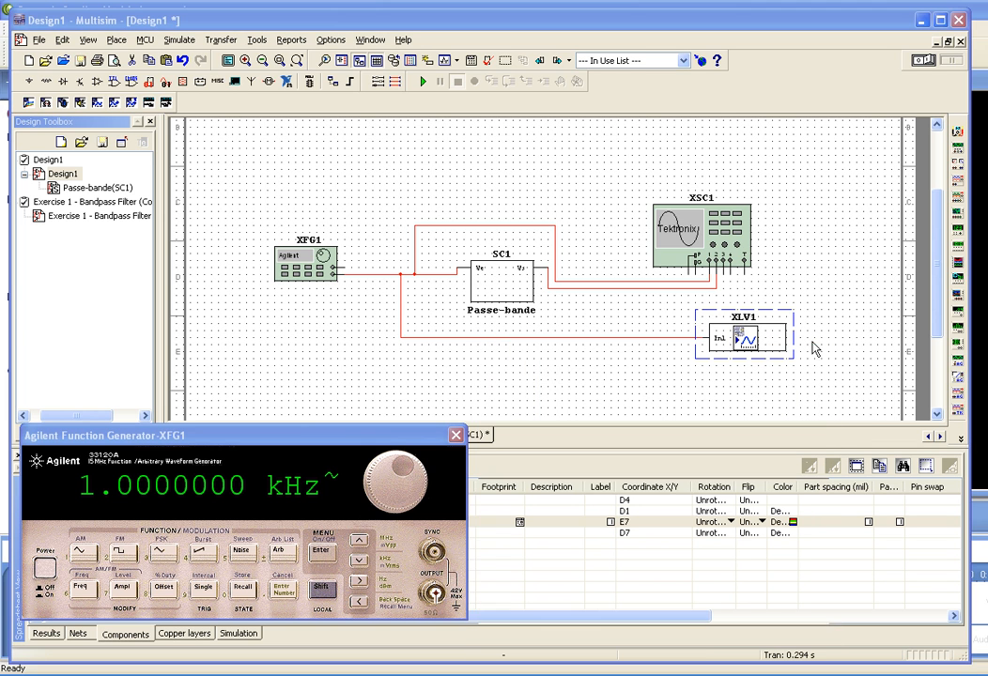
pyautogui.click(456, 435)
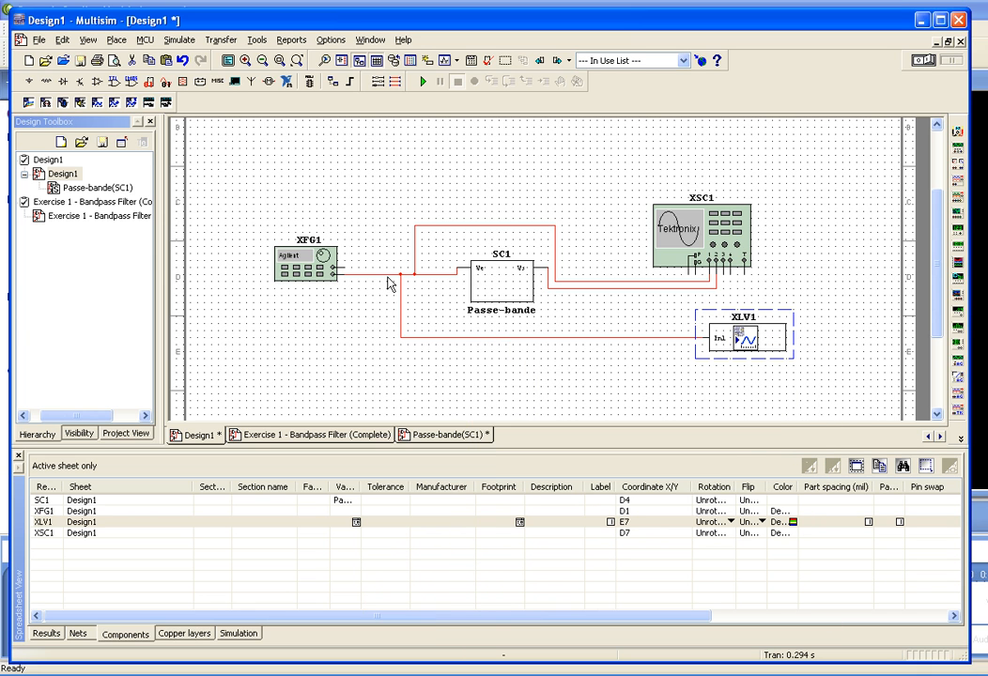
# Open the sample design WatchdogTimerWakeup.ms11 from the PIC Samples folder of the MCU Sample Circuits.
pyautogui.click(63, 60)
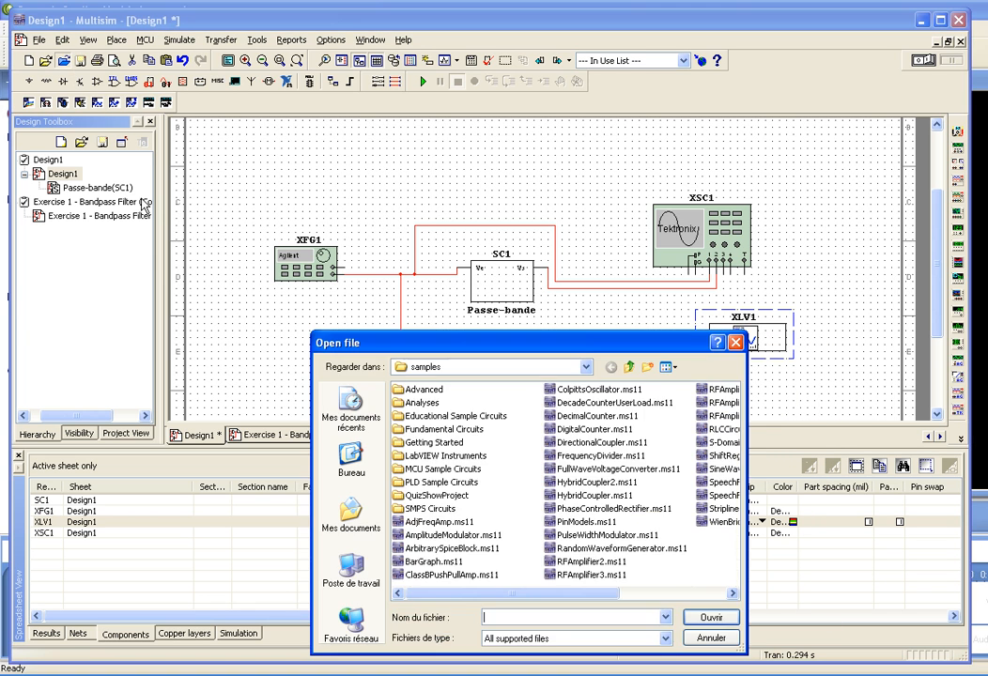
pyautogui.click(428, 469)
pyautogui.doubleClick(428, 470)
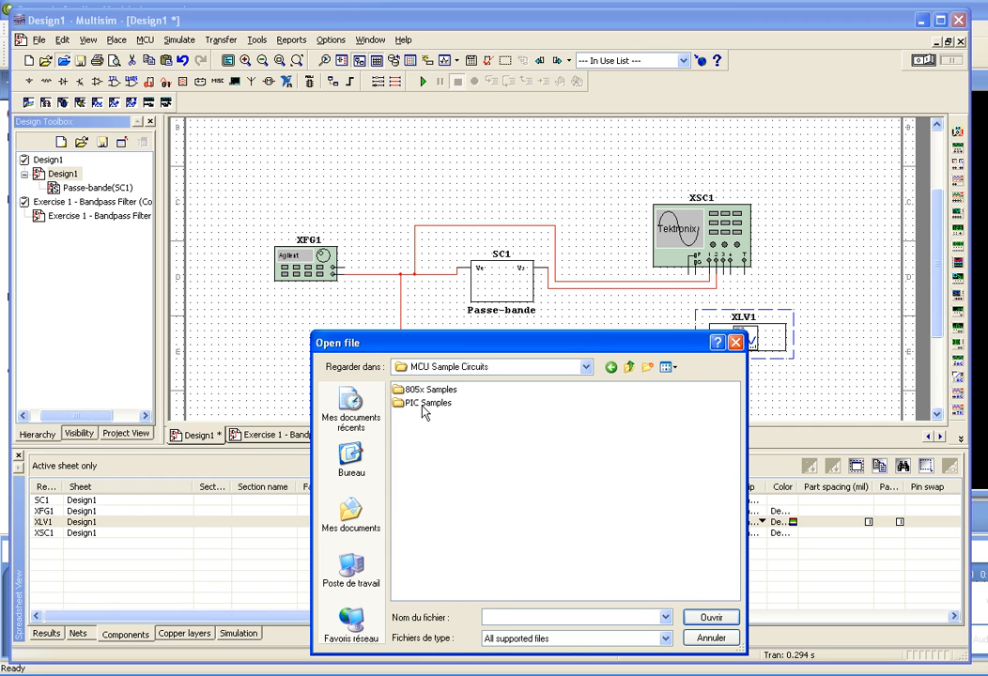
pyautogui.doubleClick(425, 403)
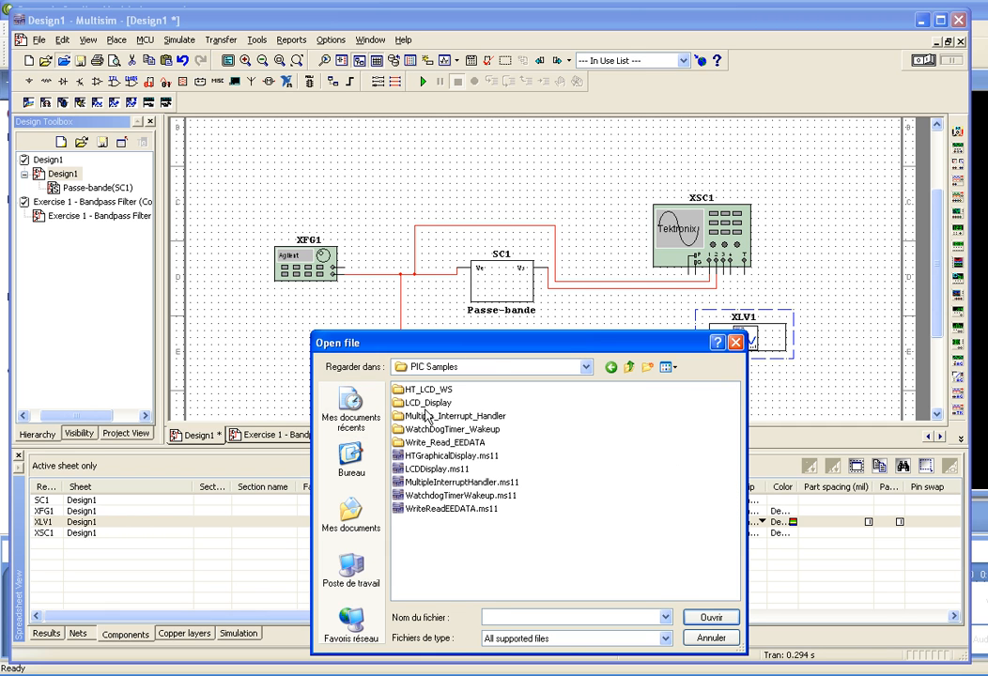
pyautogui.click(466, 496)
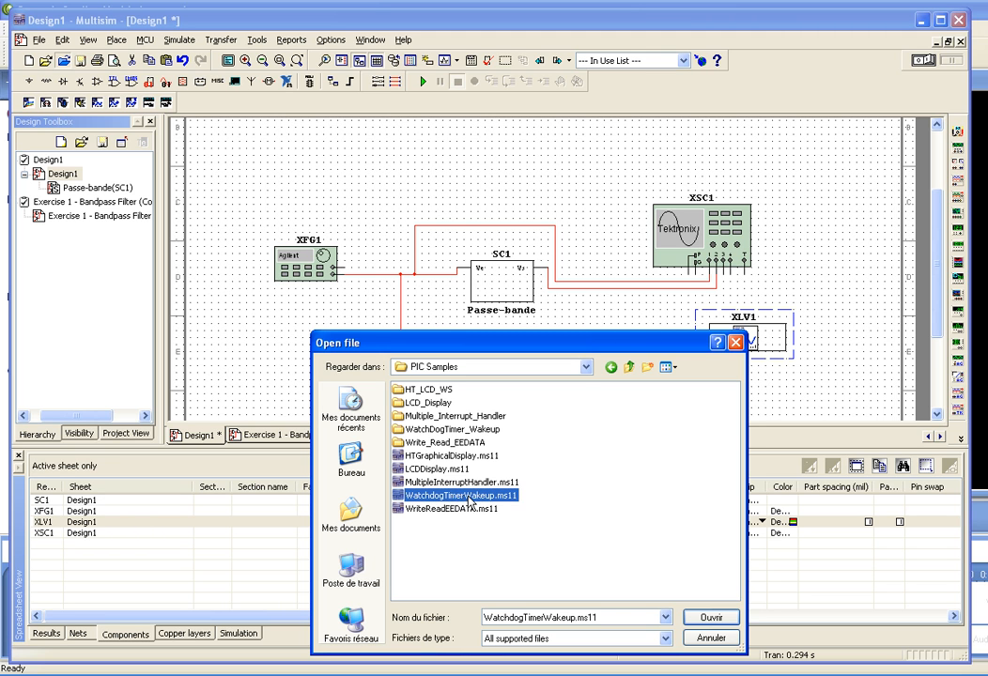
pyautogui.doubleClick(453, 498)
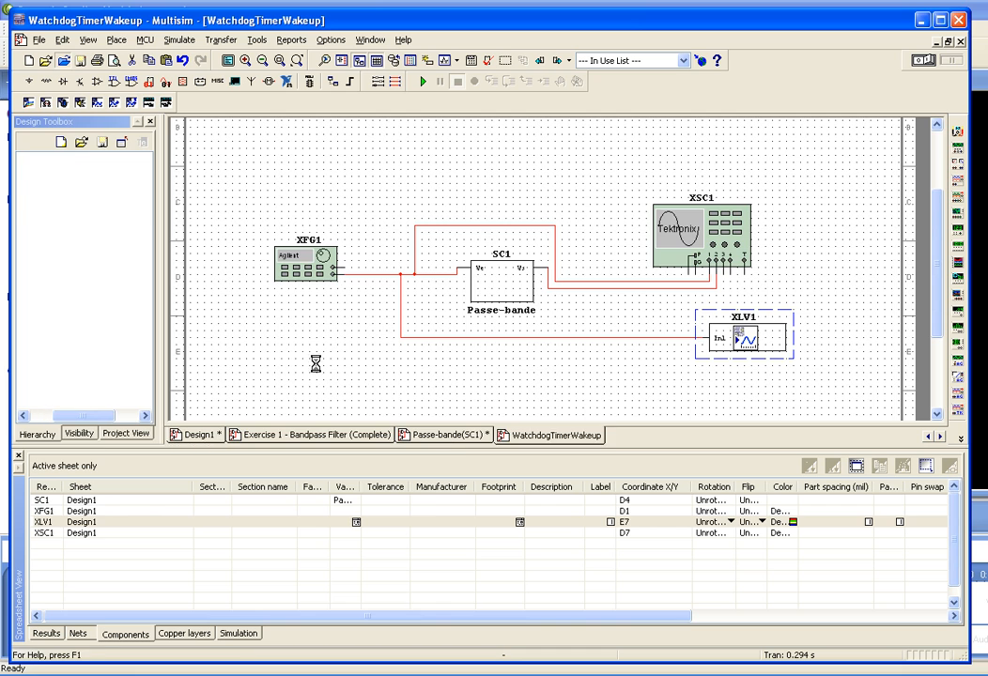
# View the properties of PIC component U1, close them unchanged, and select bus BUS4 below display U2.
pyautogui.click(523, 317)
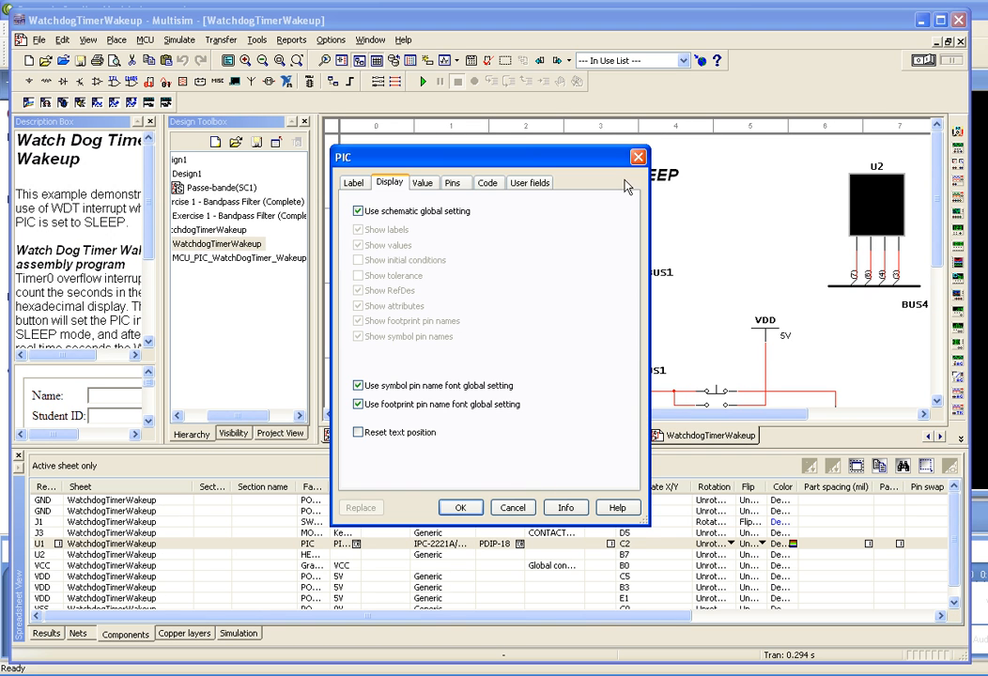
pyautogui.press('Escape')
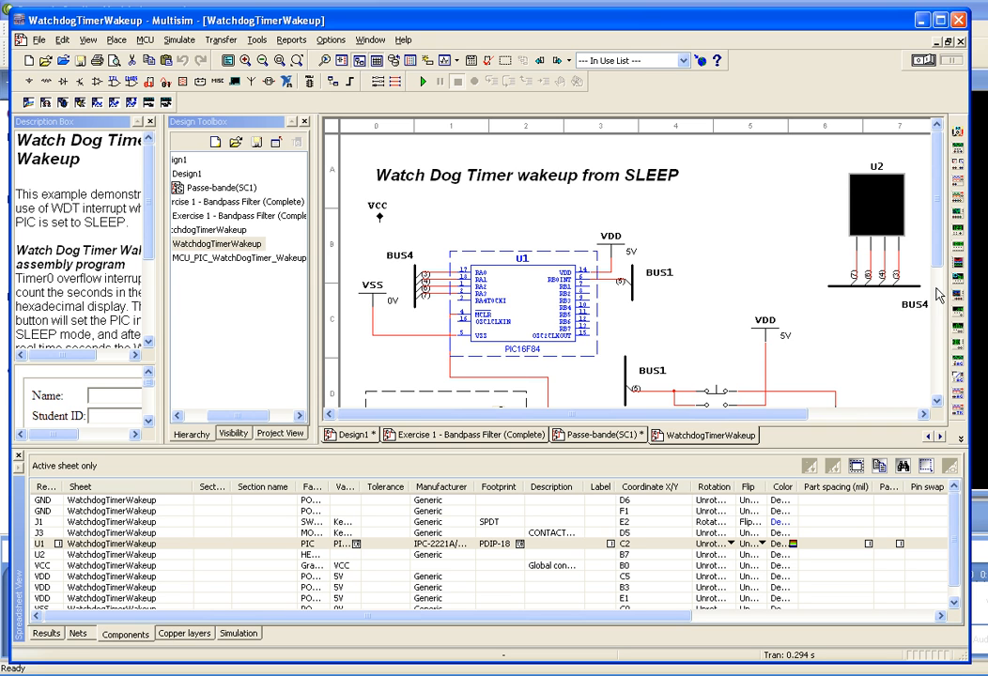
pyautogui.scroll(-3, 916, 291)
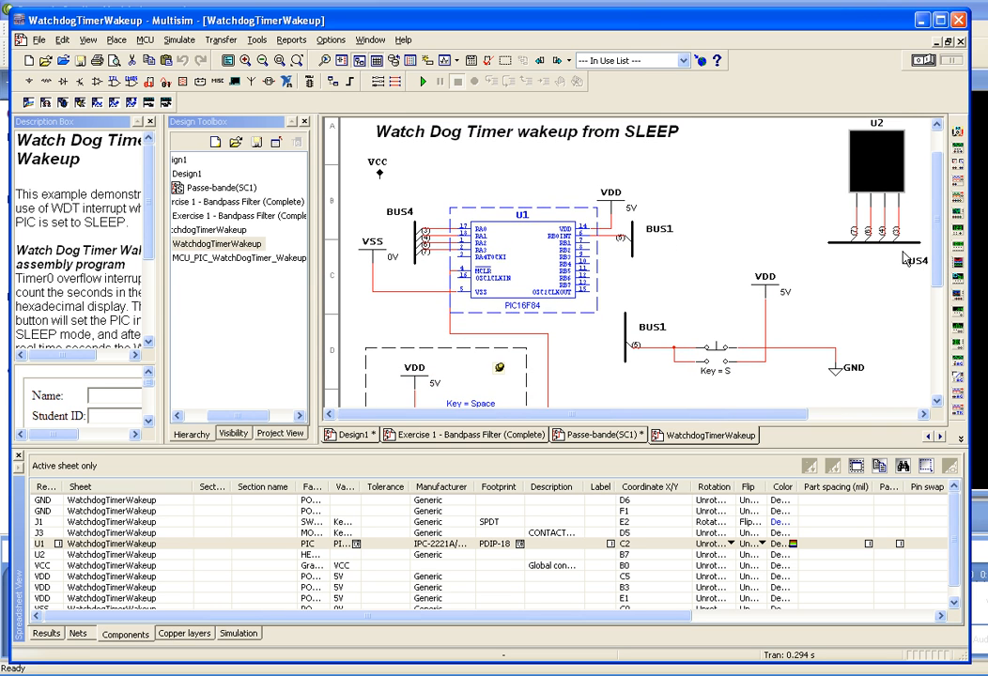
pyautogui.click(897, 245)
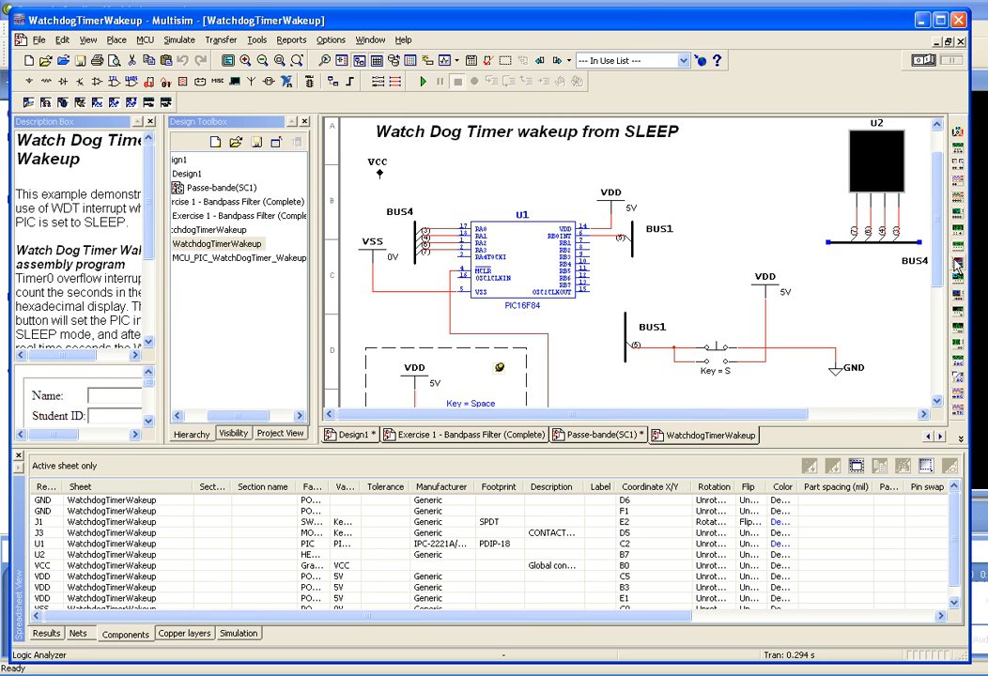
# Run the simulation and operate switch J1 on the PIC's MCLR line while watching display U2.
pyautogui.click(423, 82)
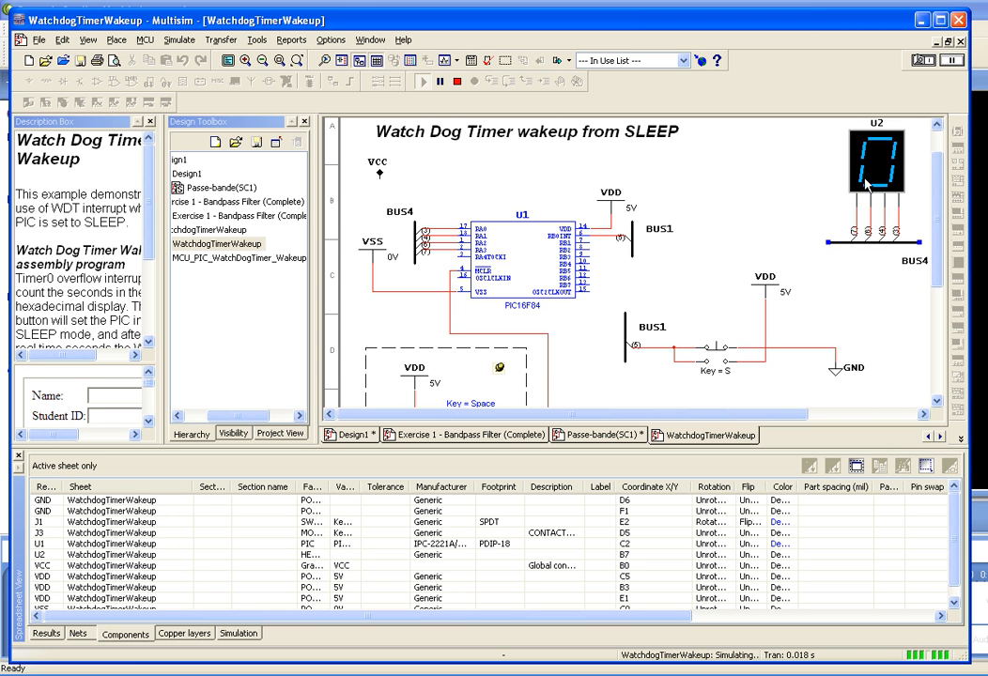
pyautogui.scroll(-3, 937, 242)
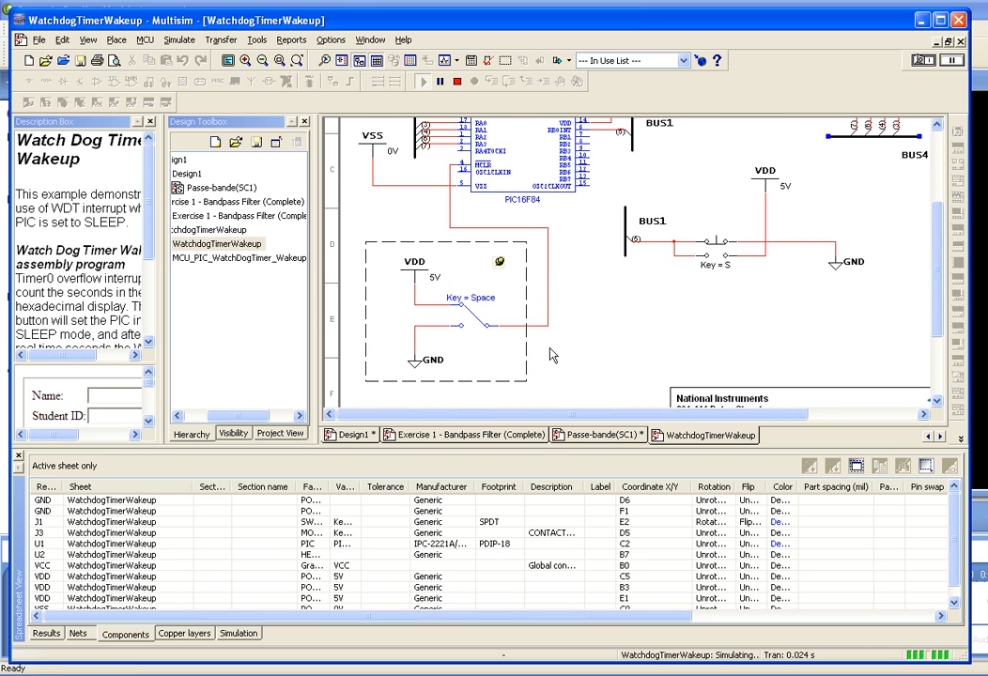
pyautogui.moveTo(937, 309)
pyautogui.mouseDown()
pyautogui.moveTo(935, 265)
pyautogui.moveTo(935, 298)
pyautogui.mouseUp()
pyautogui.click(474, 375)
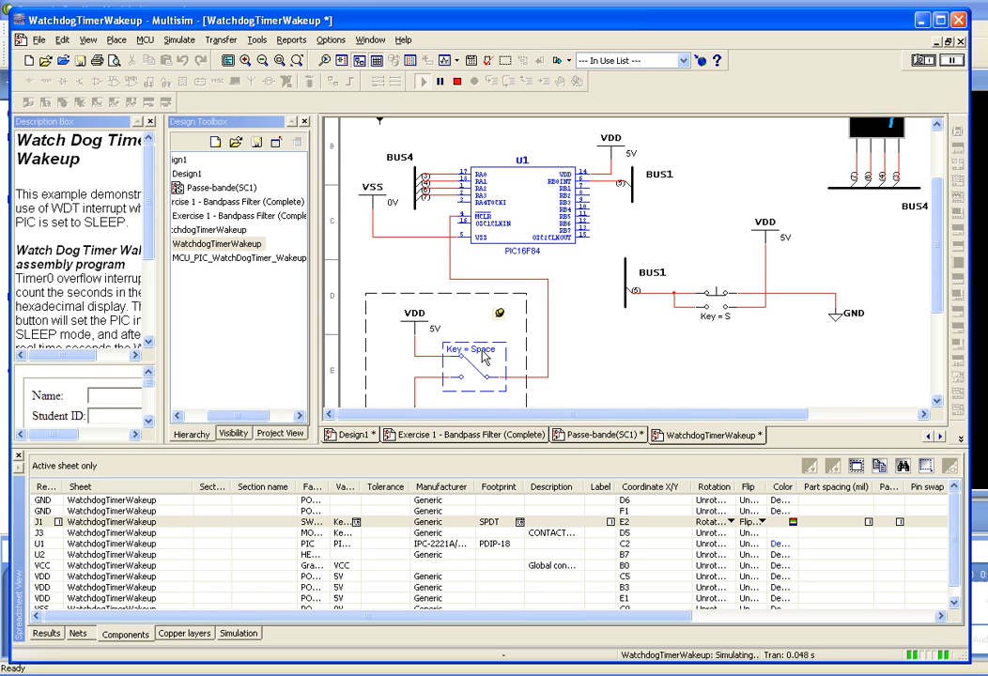
pyautogui.scroll(3, 622, 214)
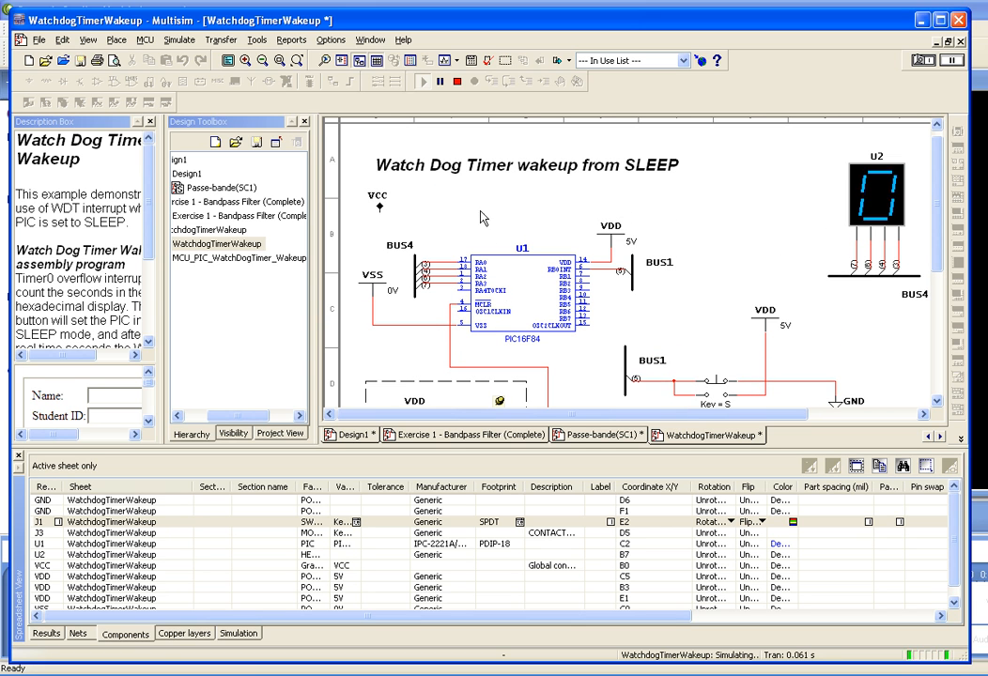
# Open the source file WatchDogTimer_Wakeup.c from the MCU Code Manager of PIC U1 and review its code.
pyautogui.moveTo(230, 414); pyautogui.dragTo(206, 412)
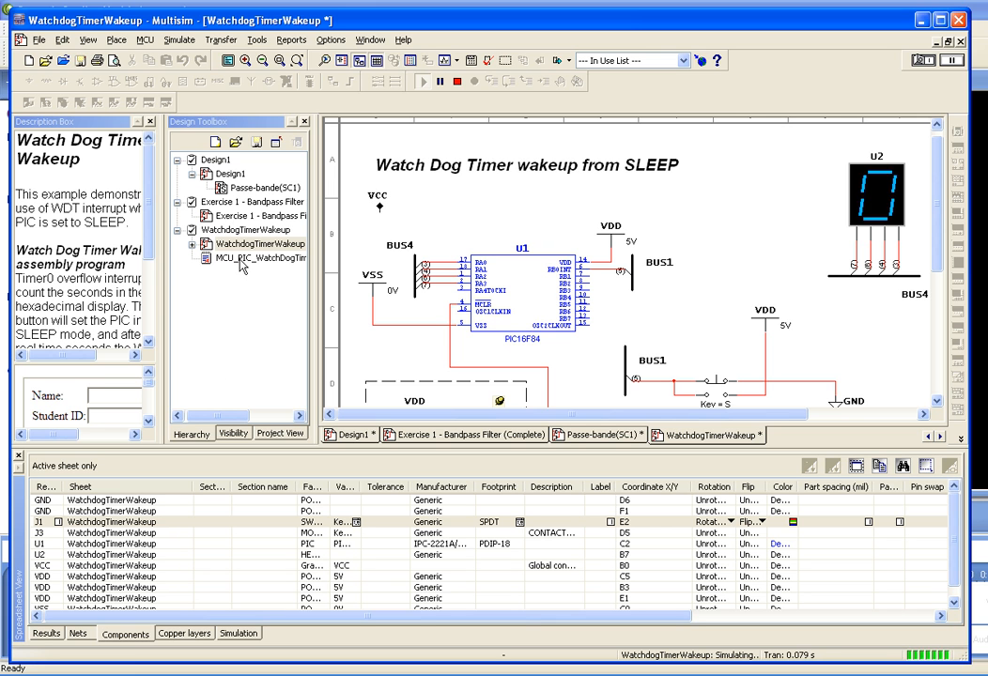
pyautogui.doubleClick(524, 286)
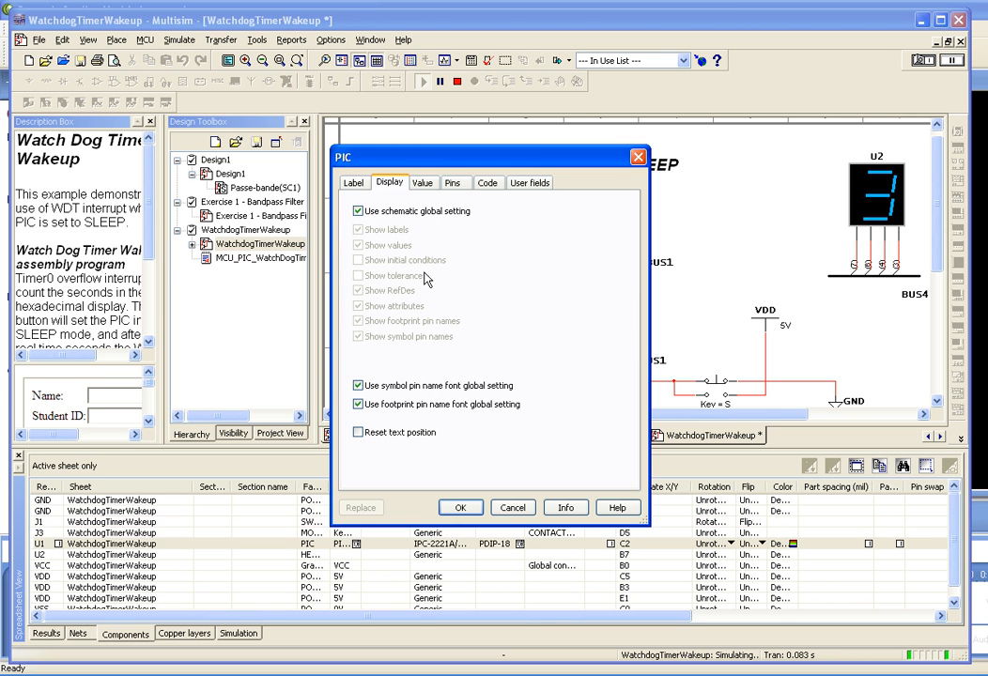
pyautogui.click(486, 182)
pyautogui.click(596, 208)
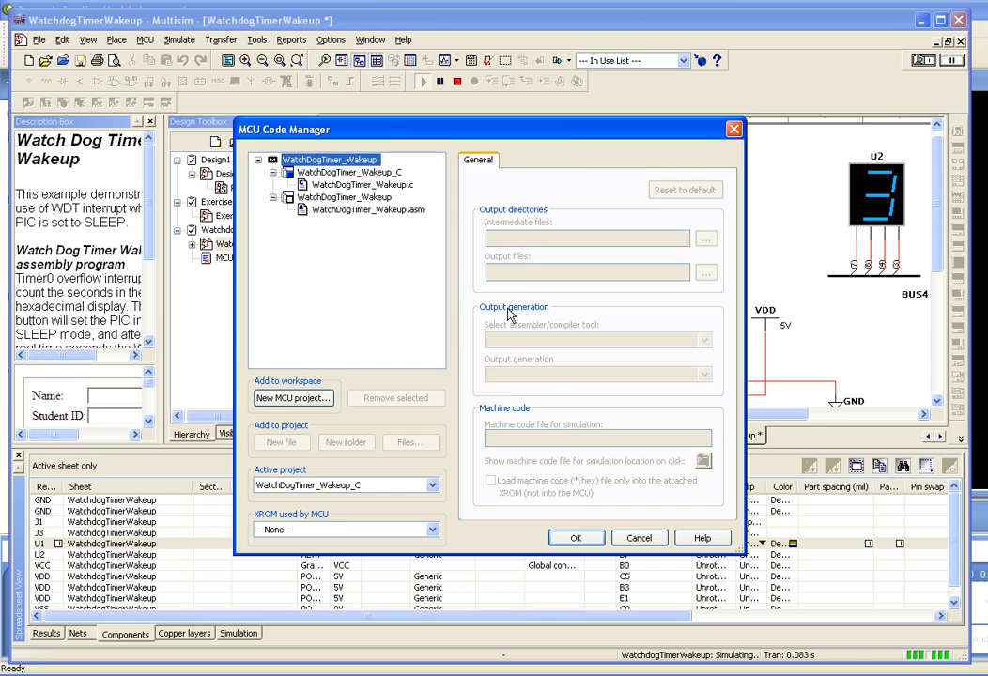
pyautogui.click(347, 185)
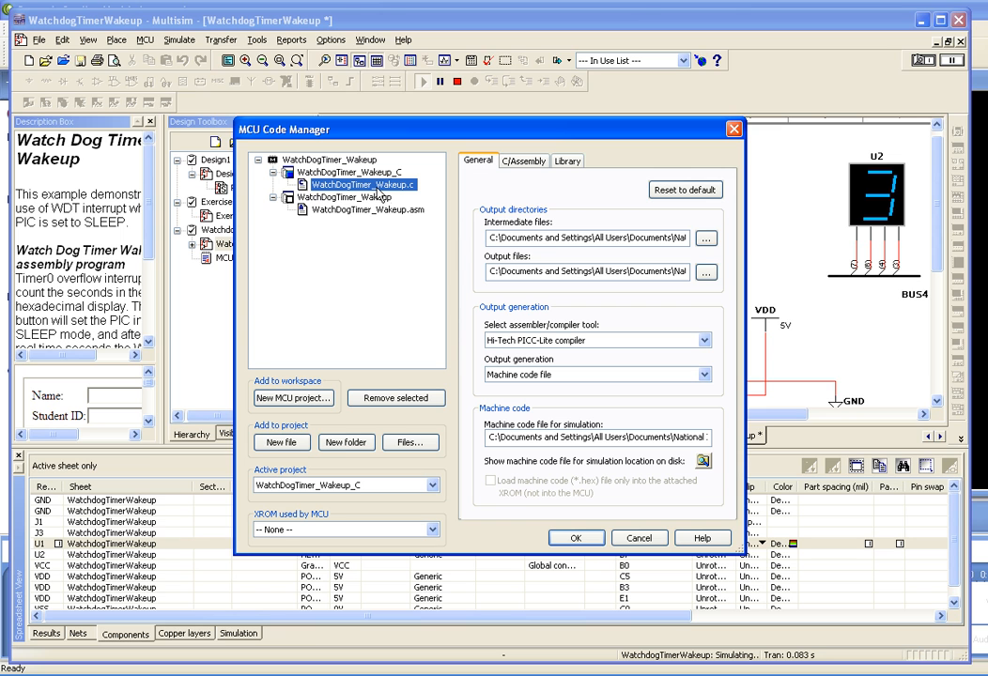
pyautogui.doubleClick(367, 185)
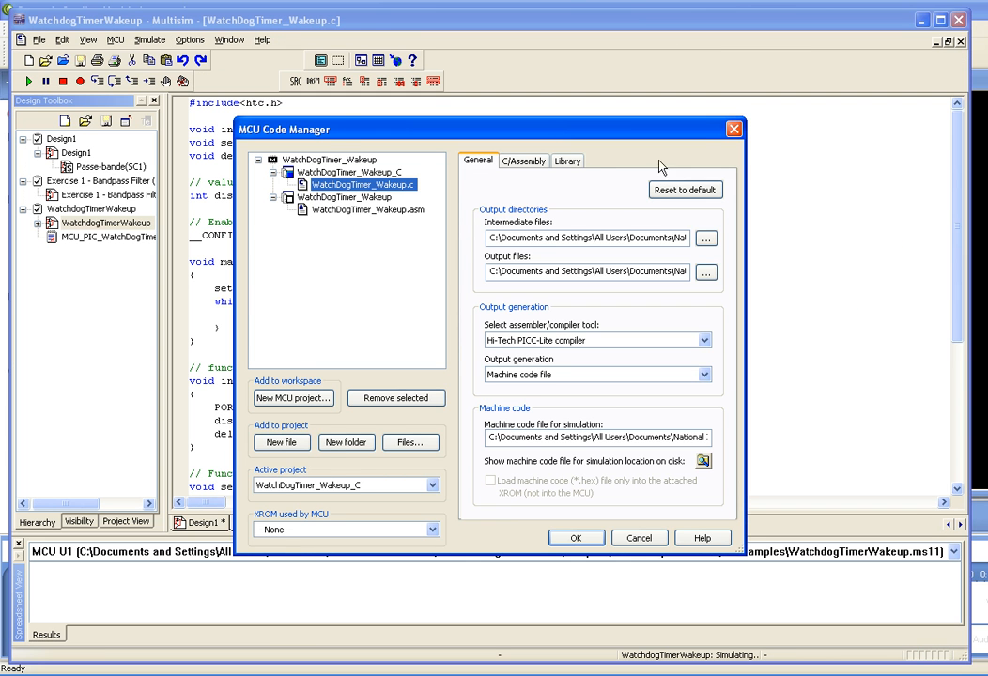
pyautogui.click(734, 130)
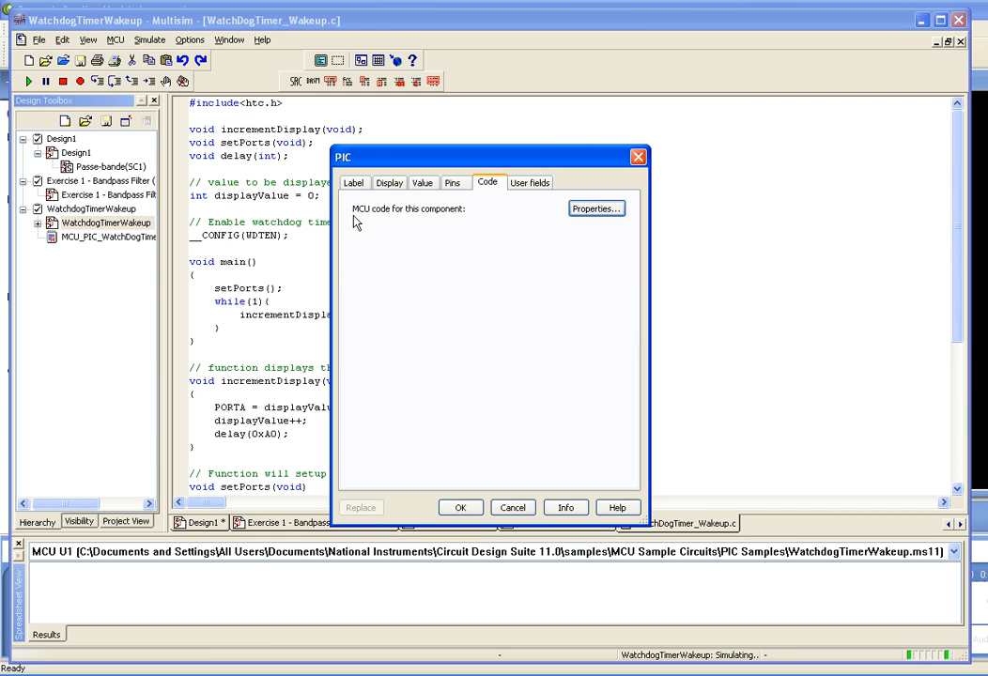
pyautogui.click(640, 159)
pyautogui.scroll(-4, 326, 312)
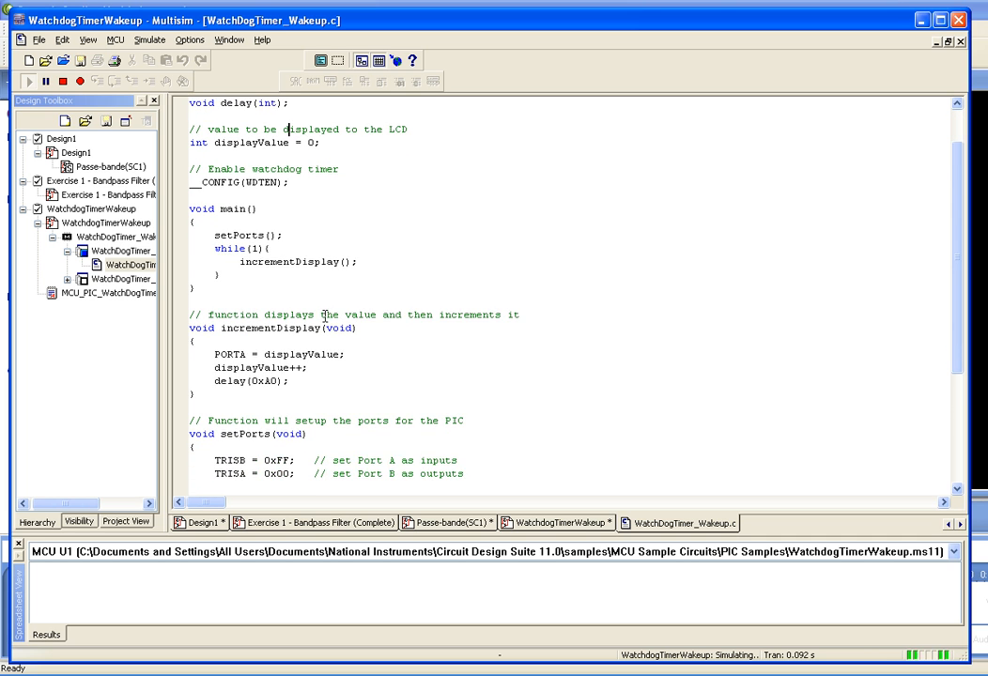
pyautogui.scroll(-1, 282, 310)
pyautogui.scroll(4, 311, 334)
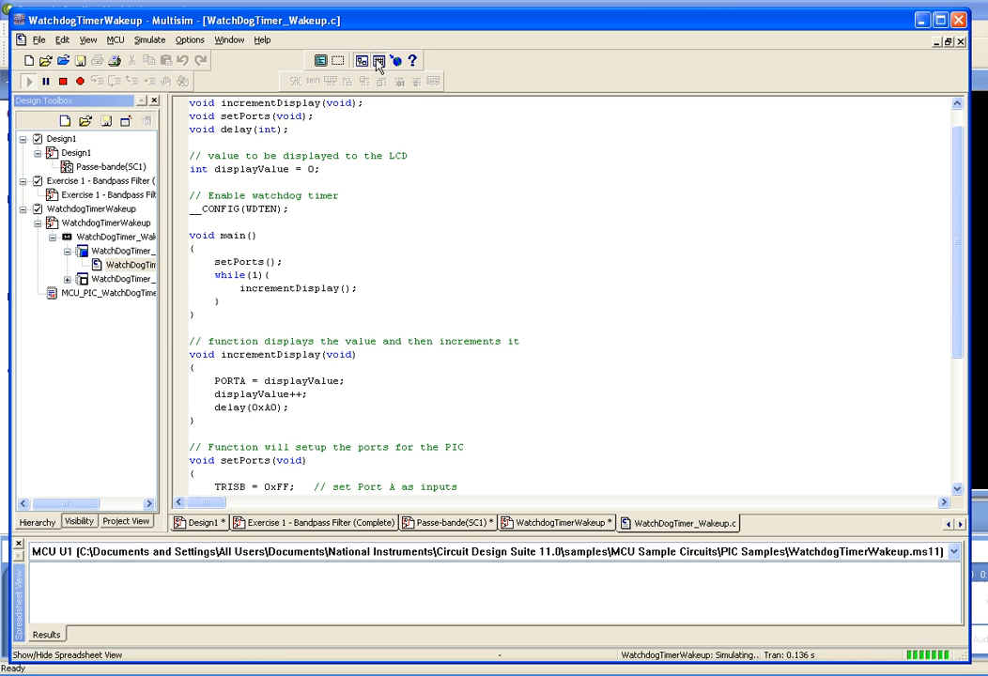
# Check the general build settings of WatchDogTimer_Wakeup.asm in the MCU Code Manager, then close it.
pyautogui.click(229, 39)
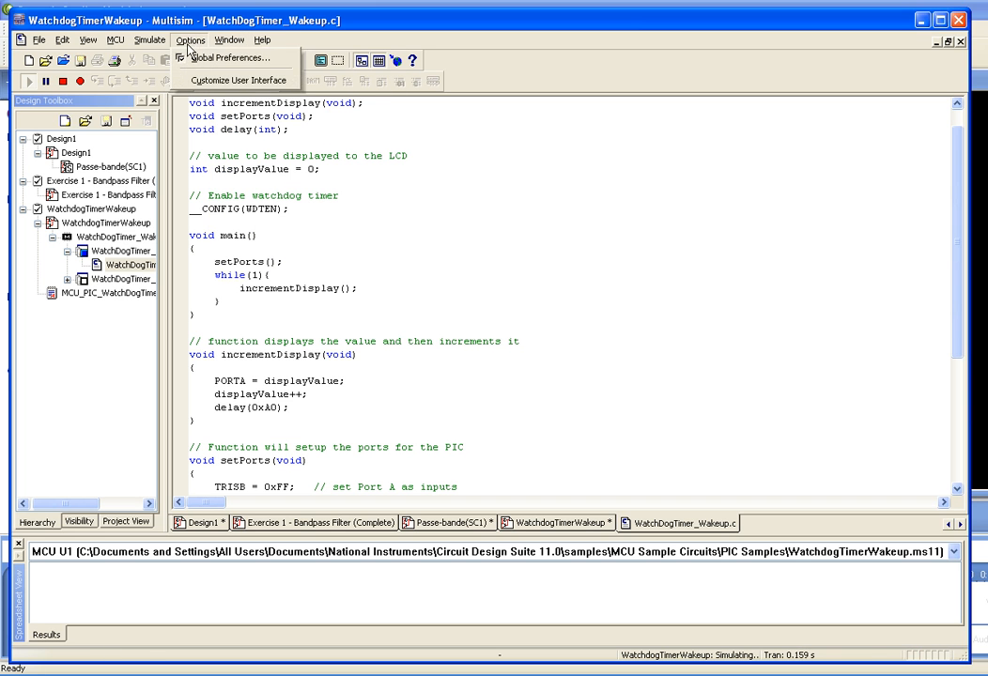
pyautogui.moveTo(115, 43)
pyautogui.moveTo(156, 62)
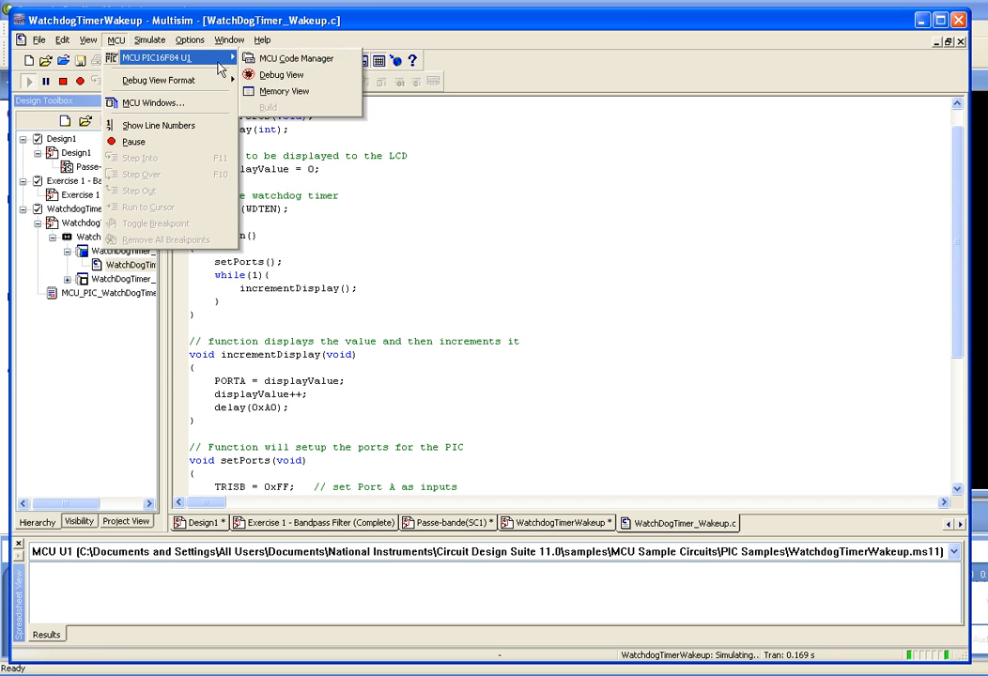
pyautogui.click(271, 62)
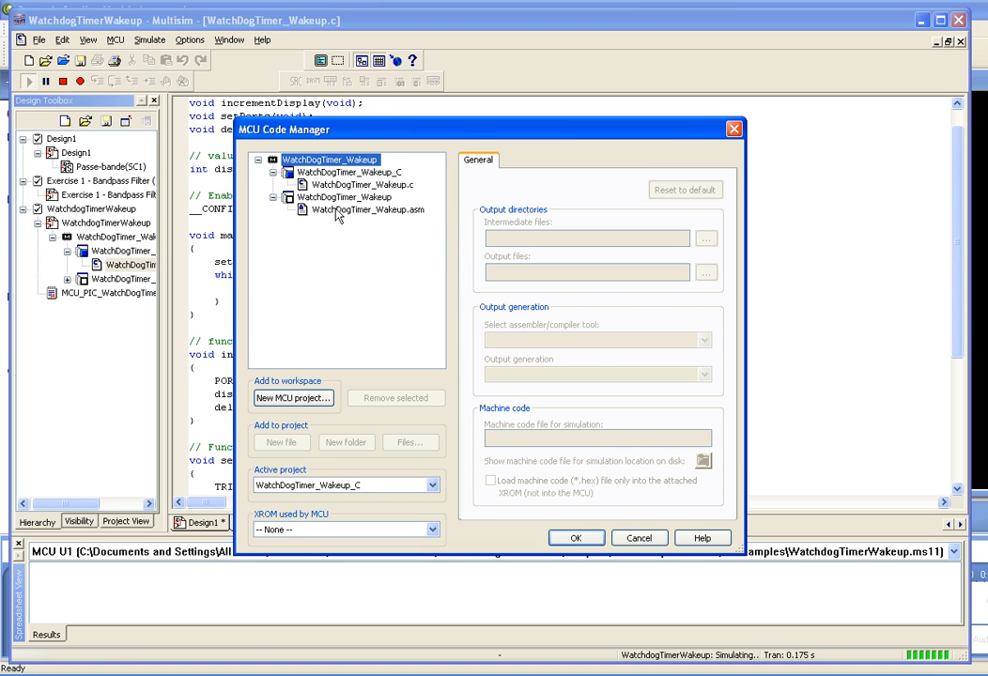
pyautogui.click(340, 211)
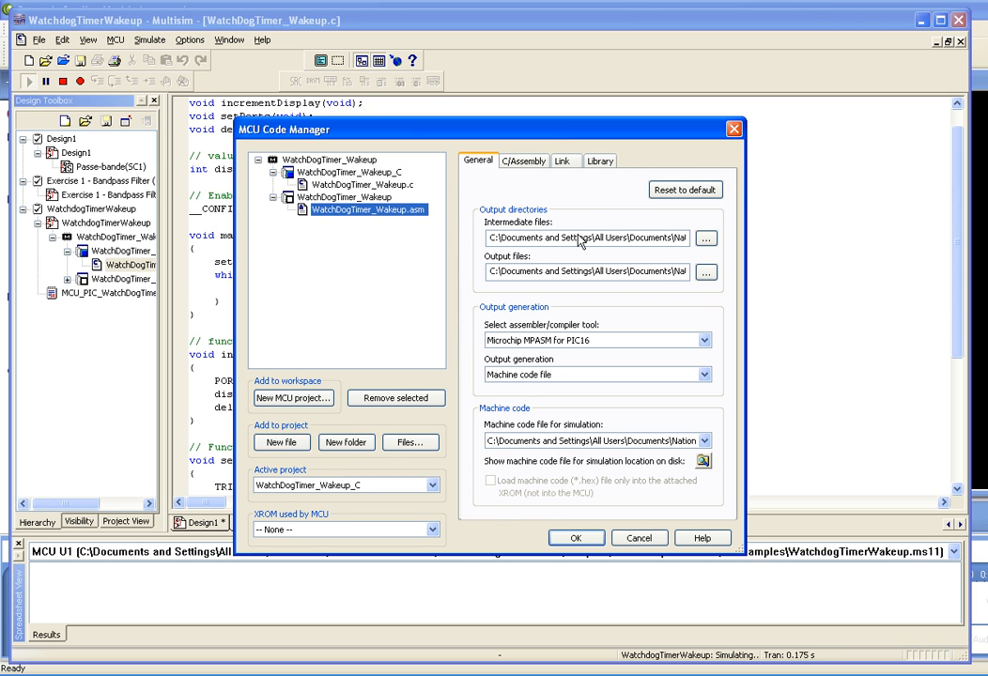
pyautogui.click(734, 131)
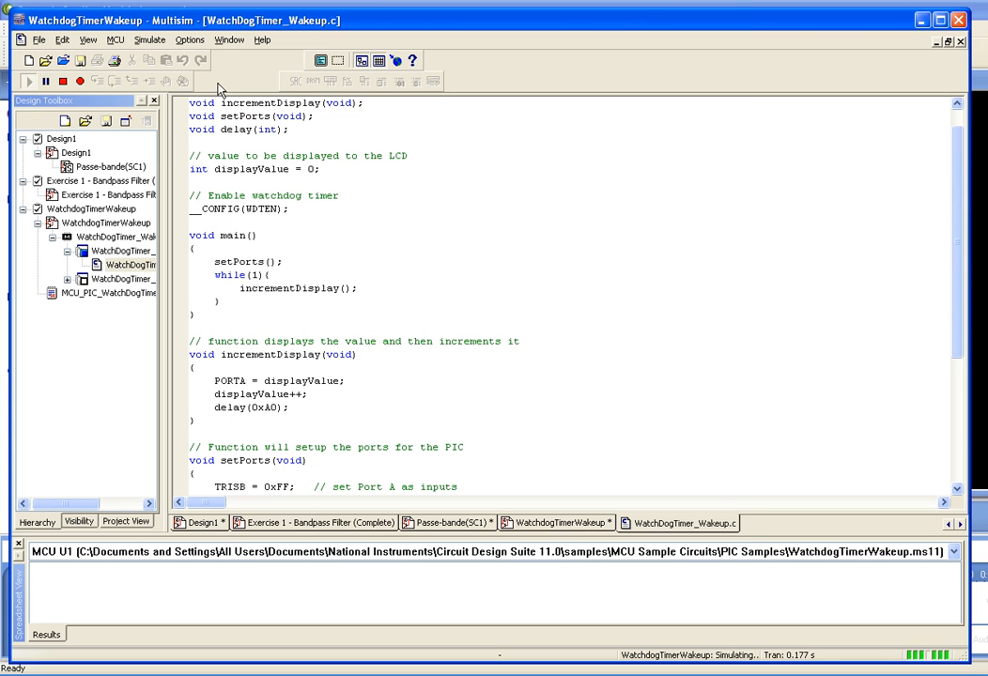
# Show the Memory View window of MCU U1 and enlarge it to reveal the registers and IRAM.
pyautogui.click(115, 40)
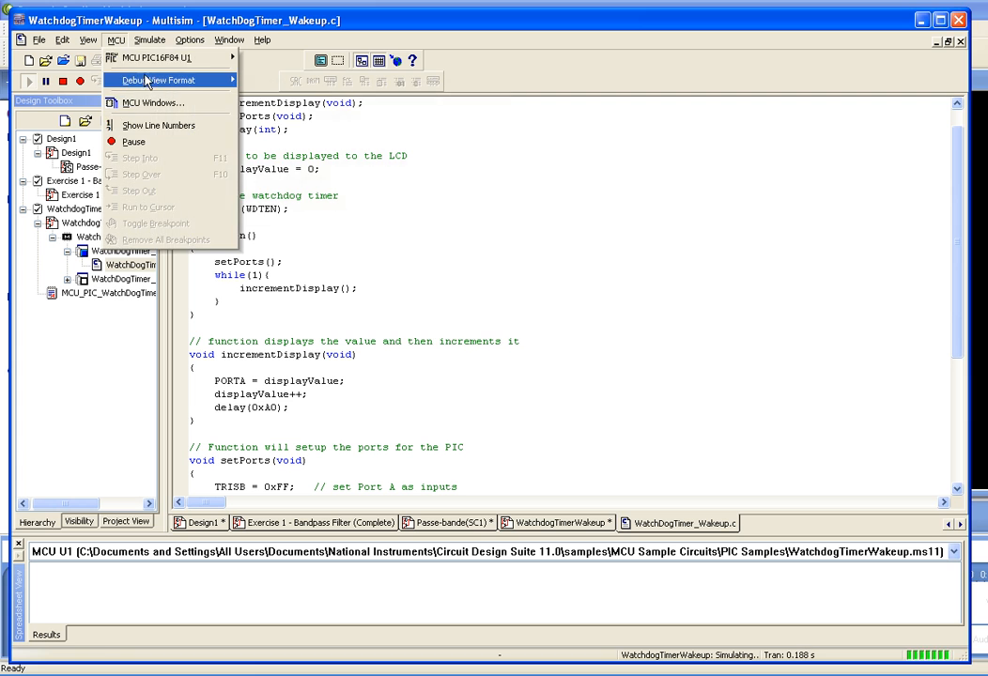
pyautogui.click(143, 104)
pyautogui.click(389, 296)
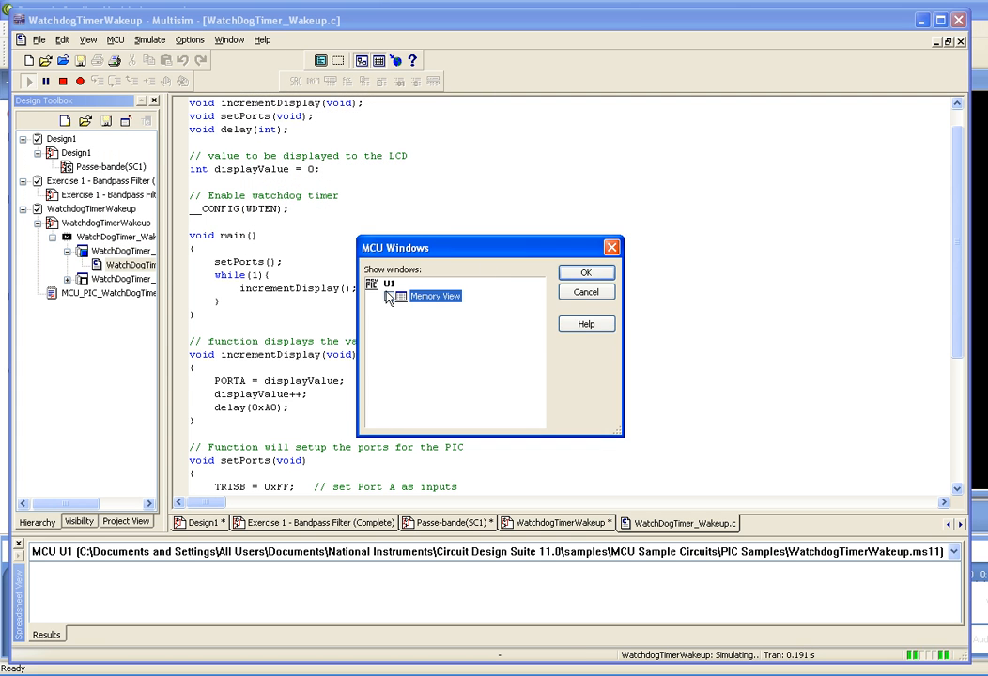
pyautogui.click(585, 272)
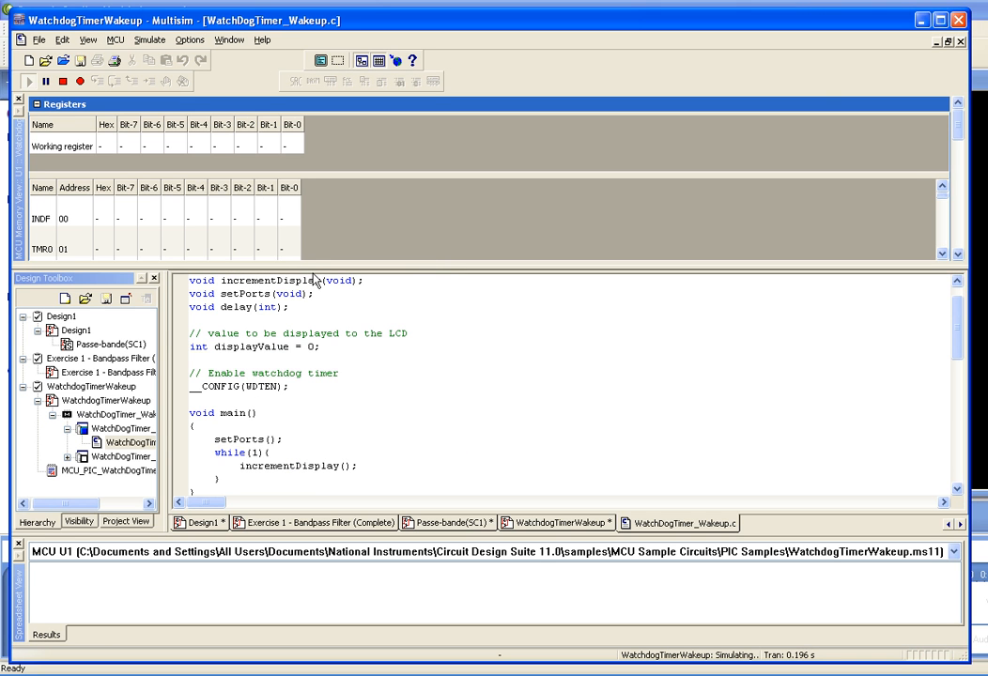
pyautogui.moveTo(311, 267); pyautogui.dragTo(342, 417)
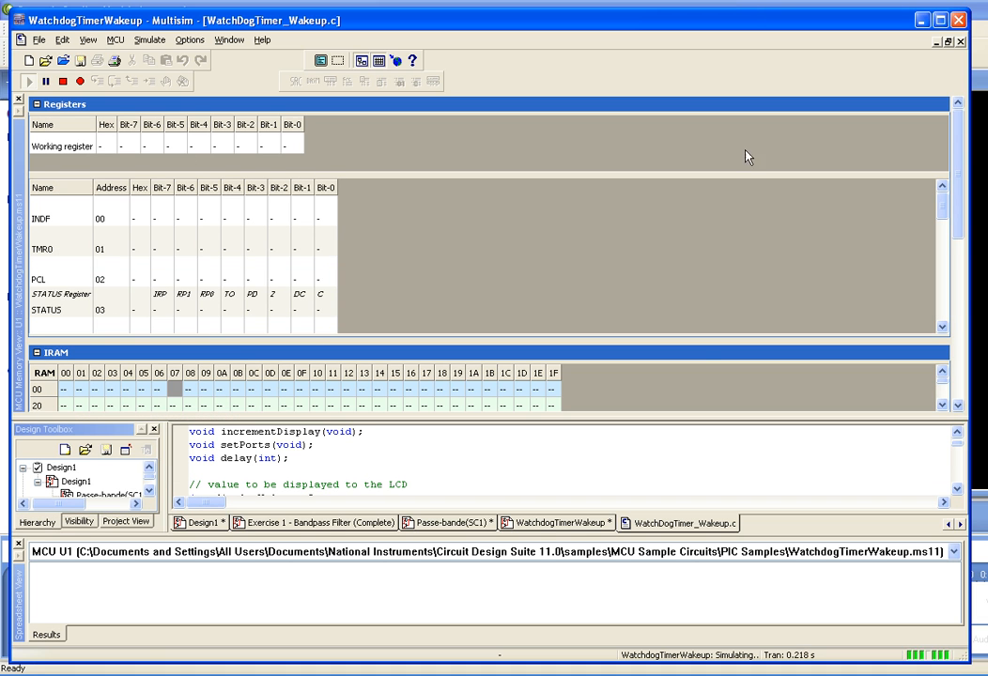